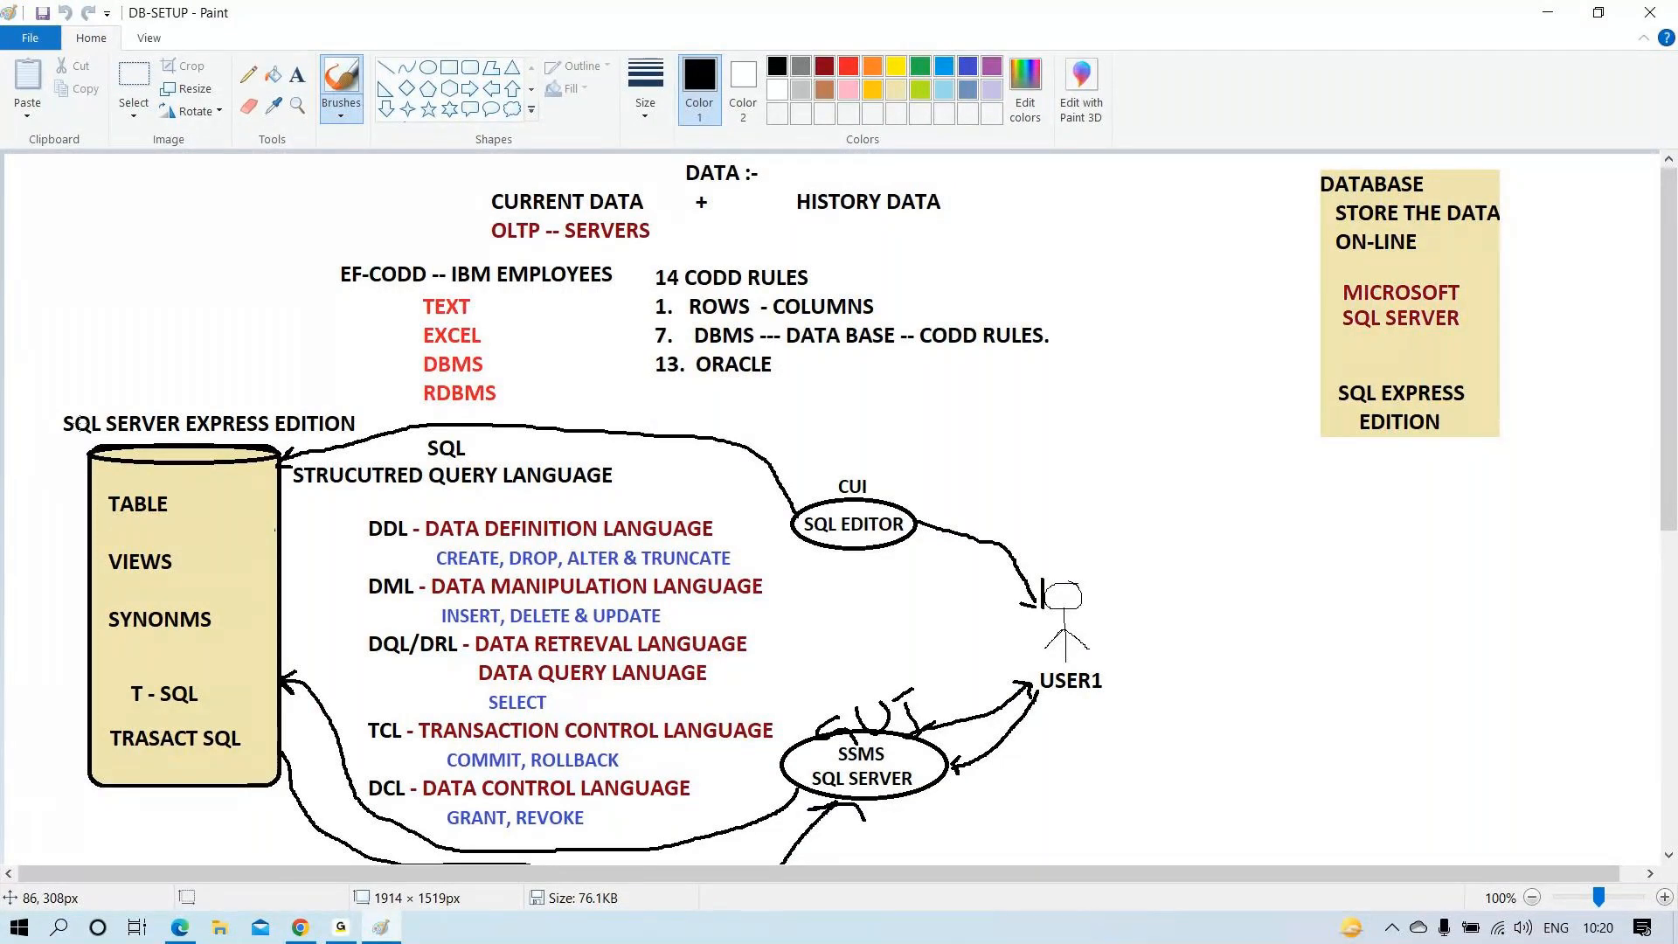
Show the desktop and launch Microsoft SQL Server Management Studio by searching Windows for "ssm"
key(super+d)
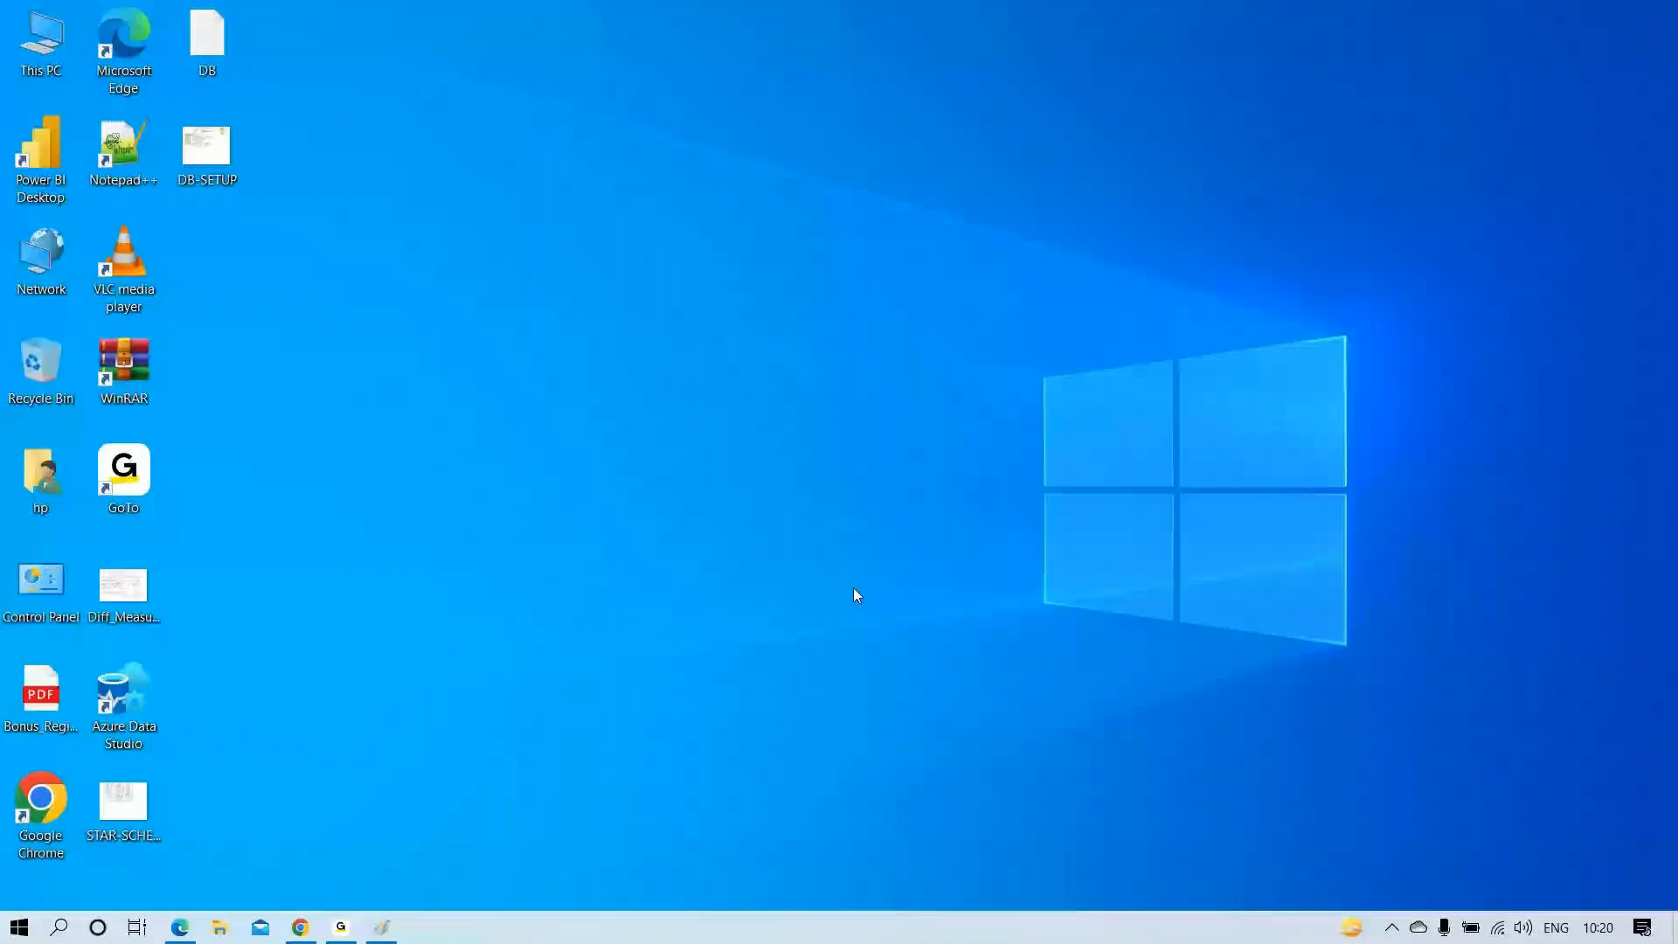
click(62, 929)
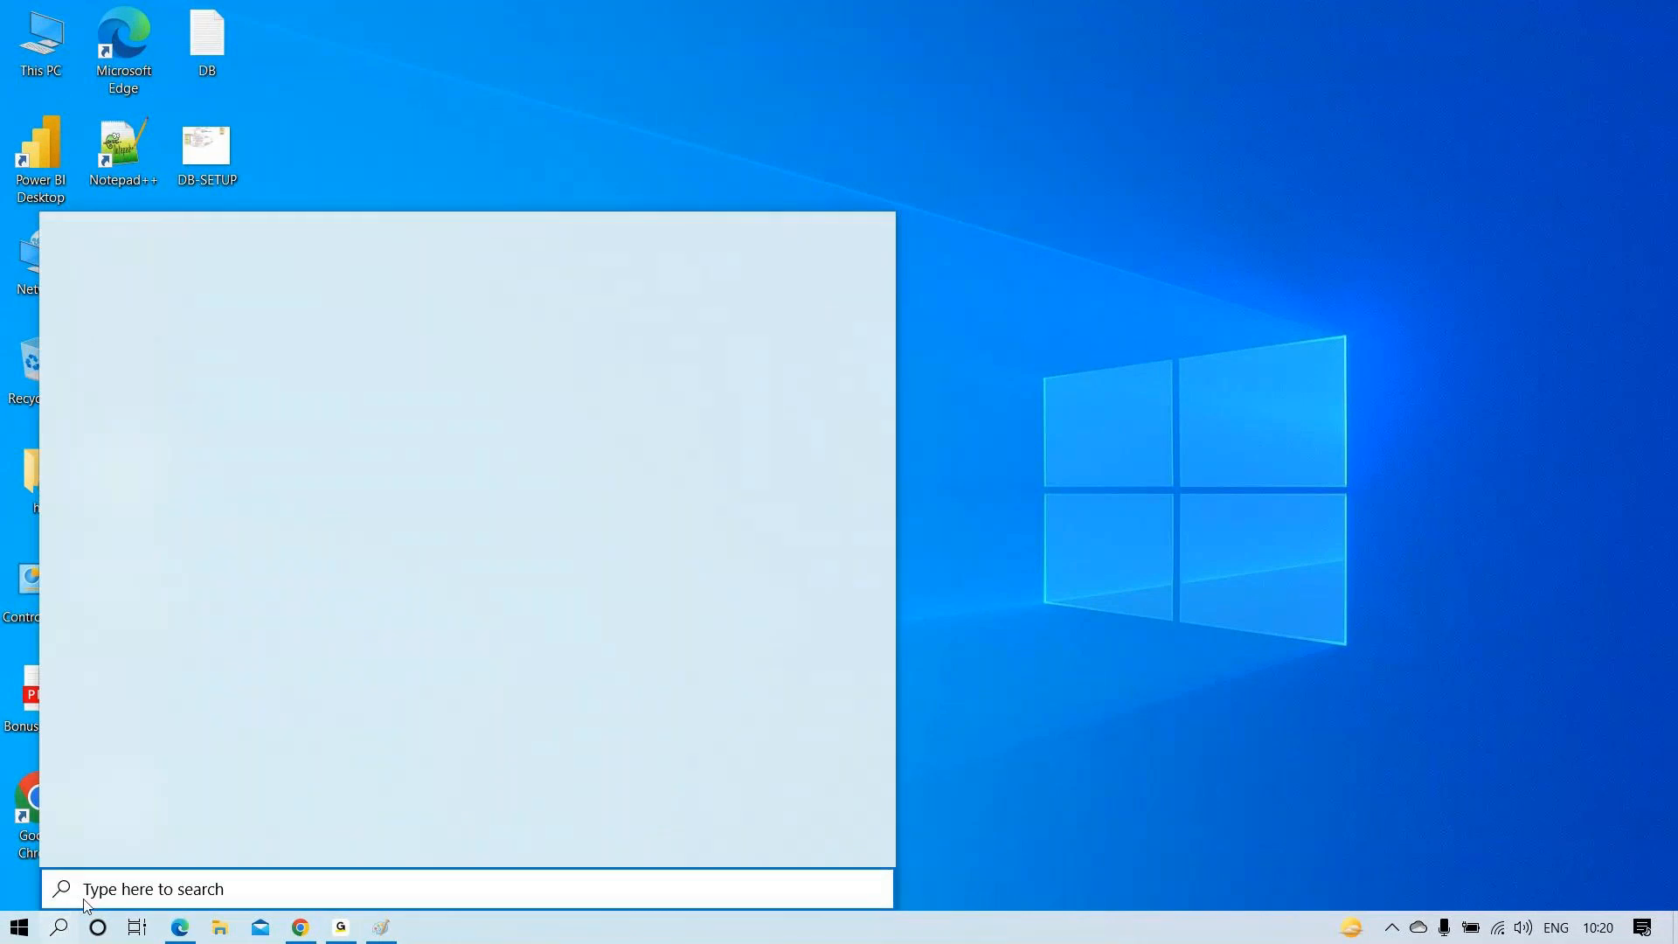
text(ssm)
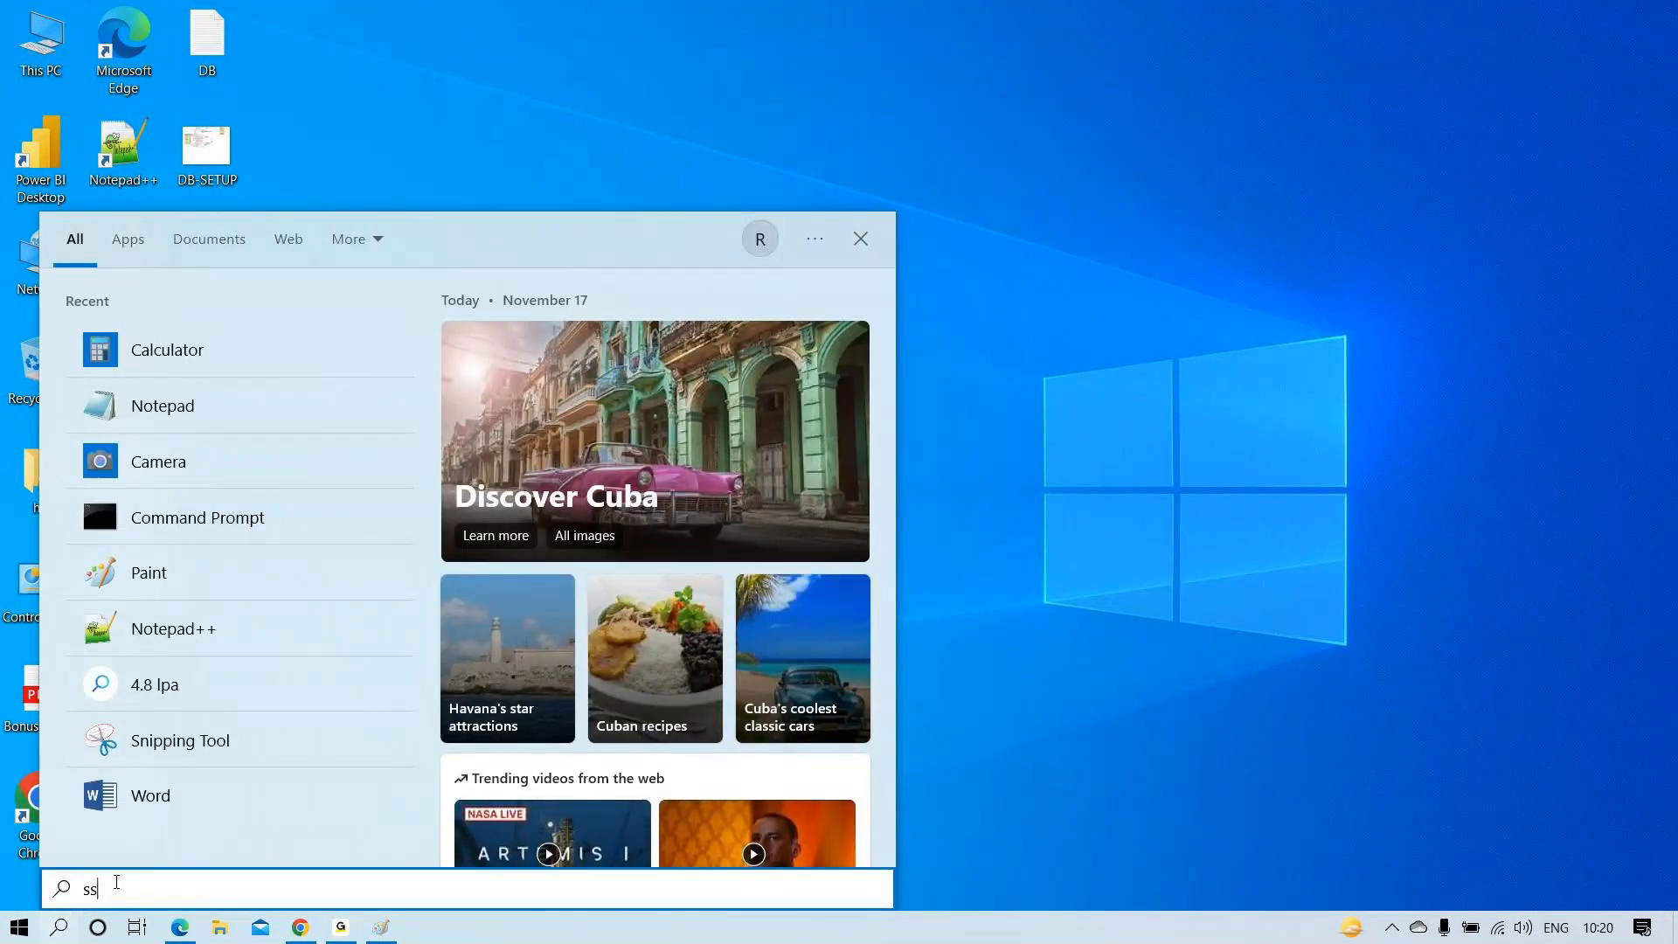
key(Return)
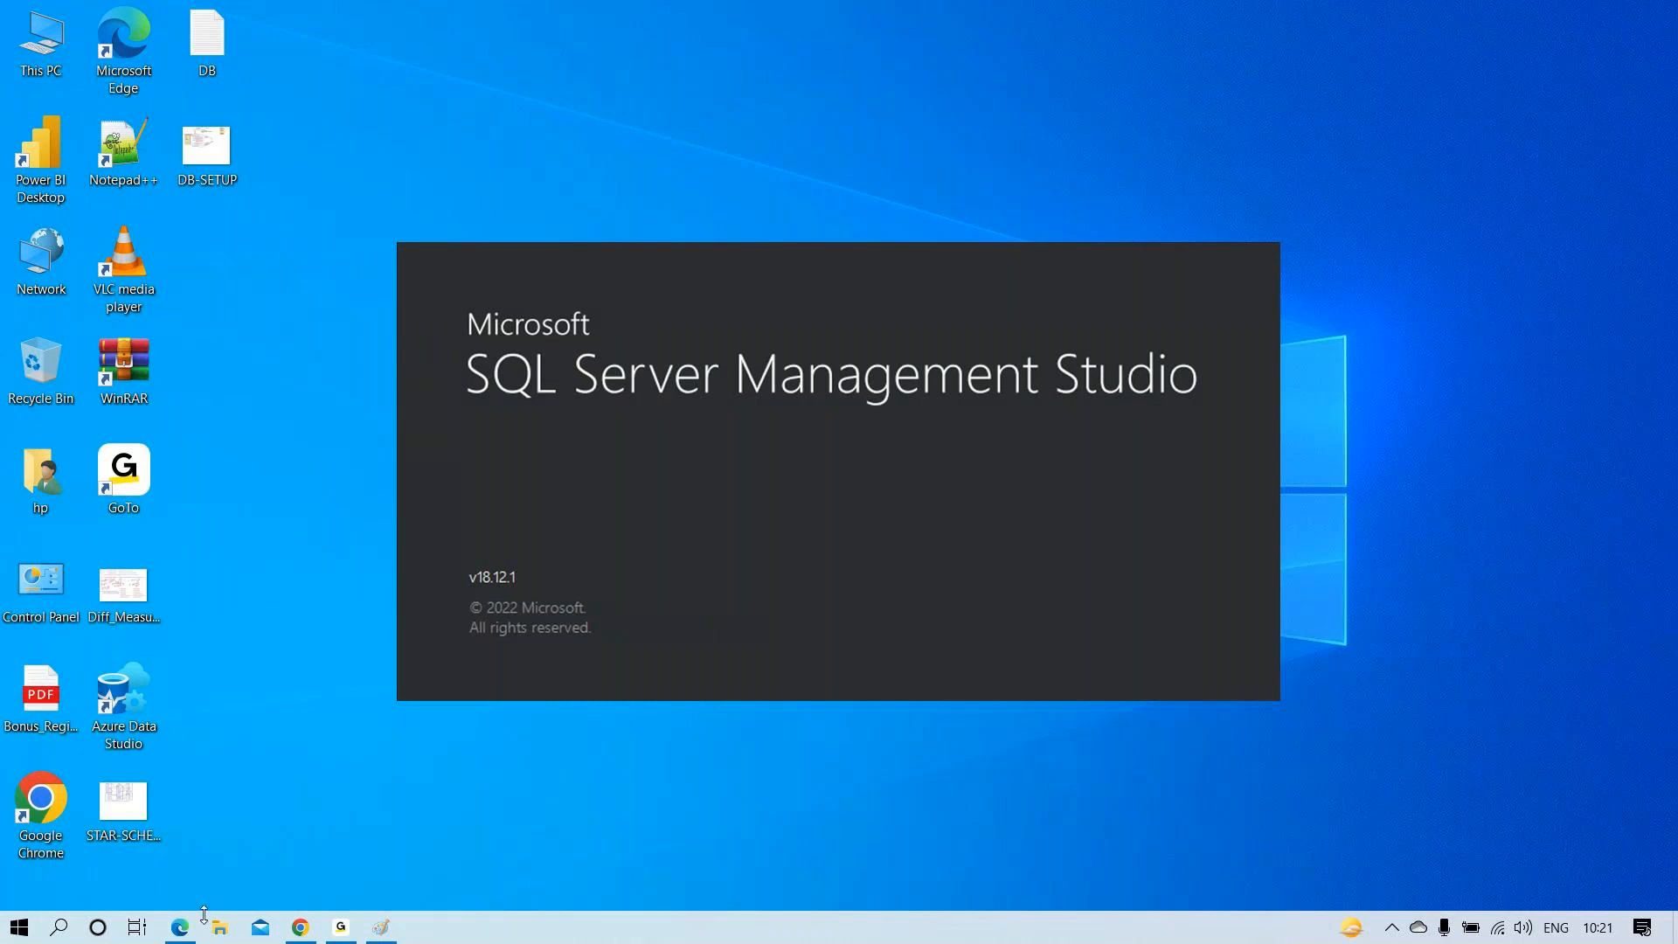
Pin Microsoft SQL Server Management Studio to the taskbar from the recent searches and close the search window
click(58, 928)
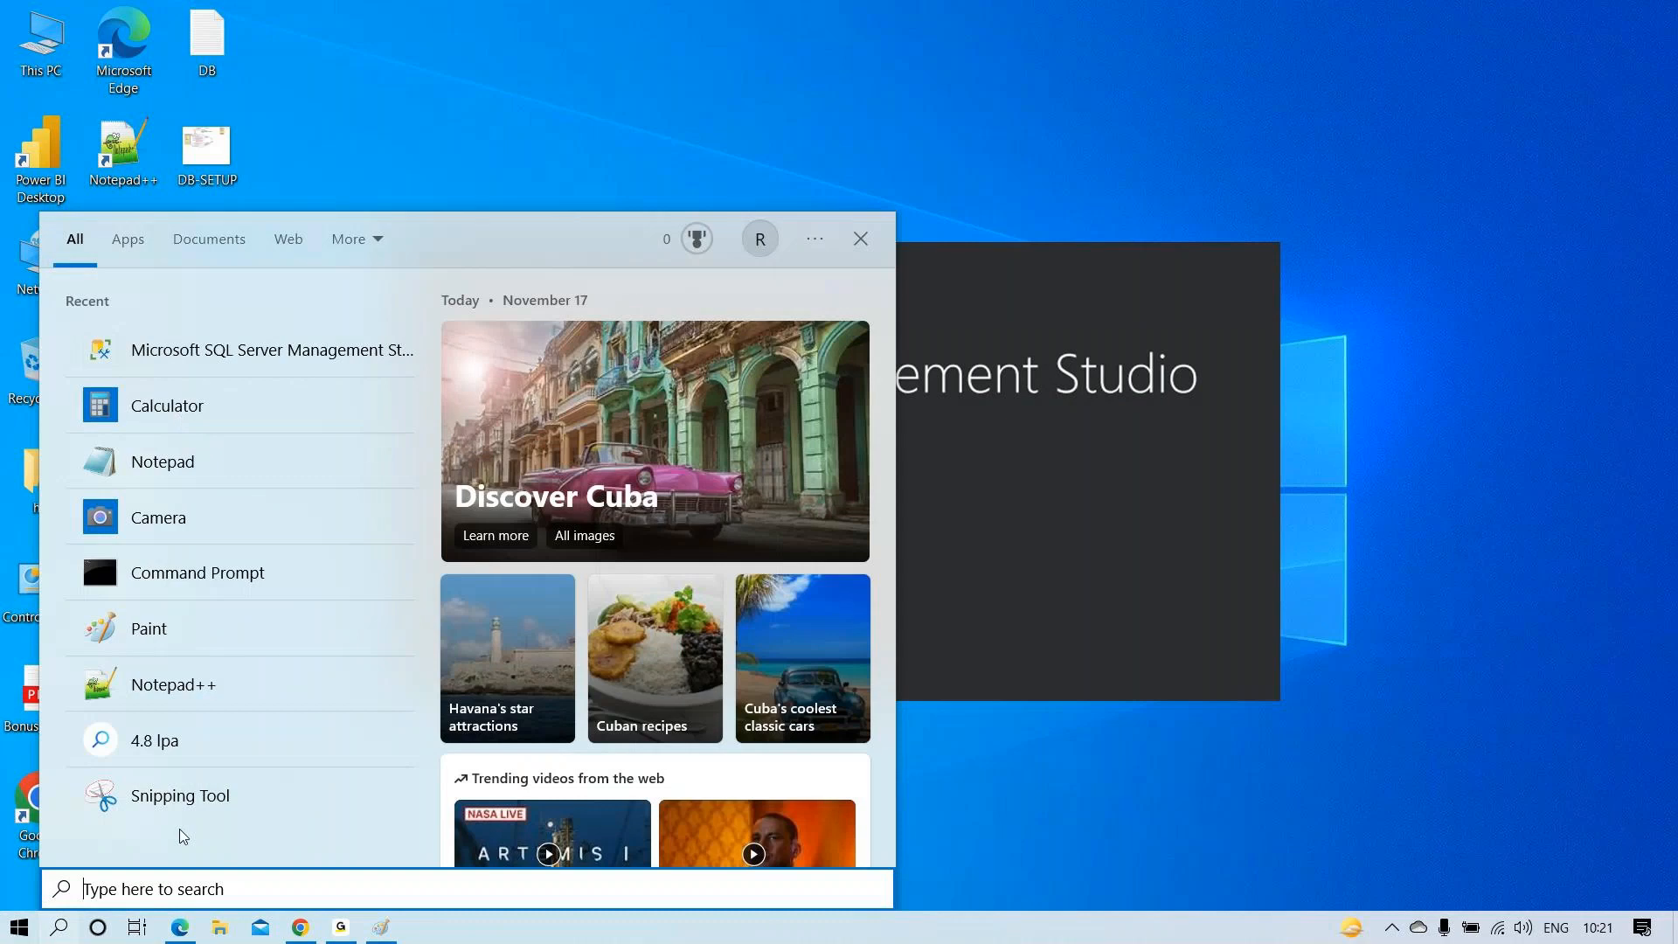
right_click(218, 365)
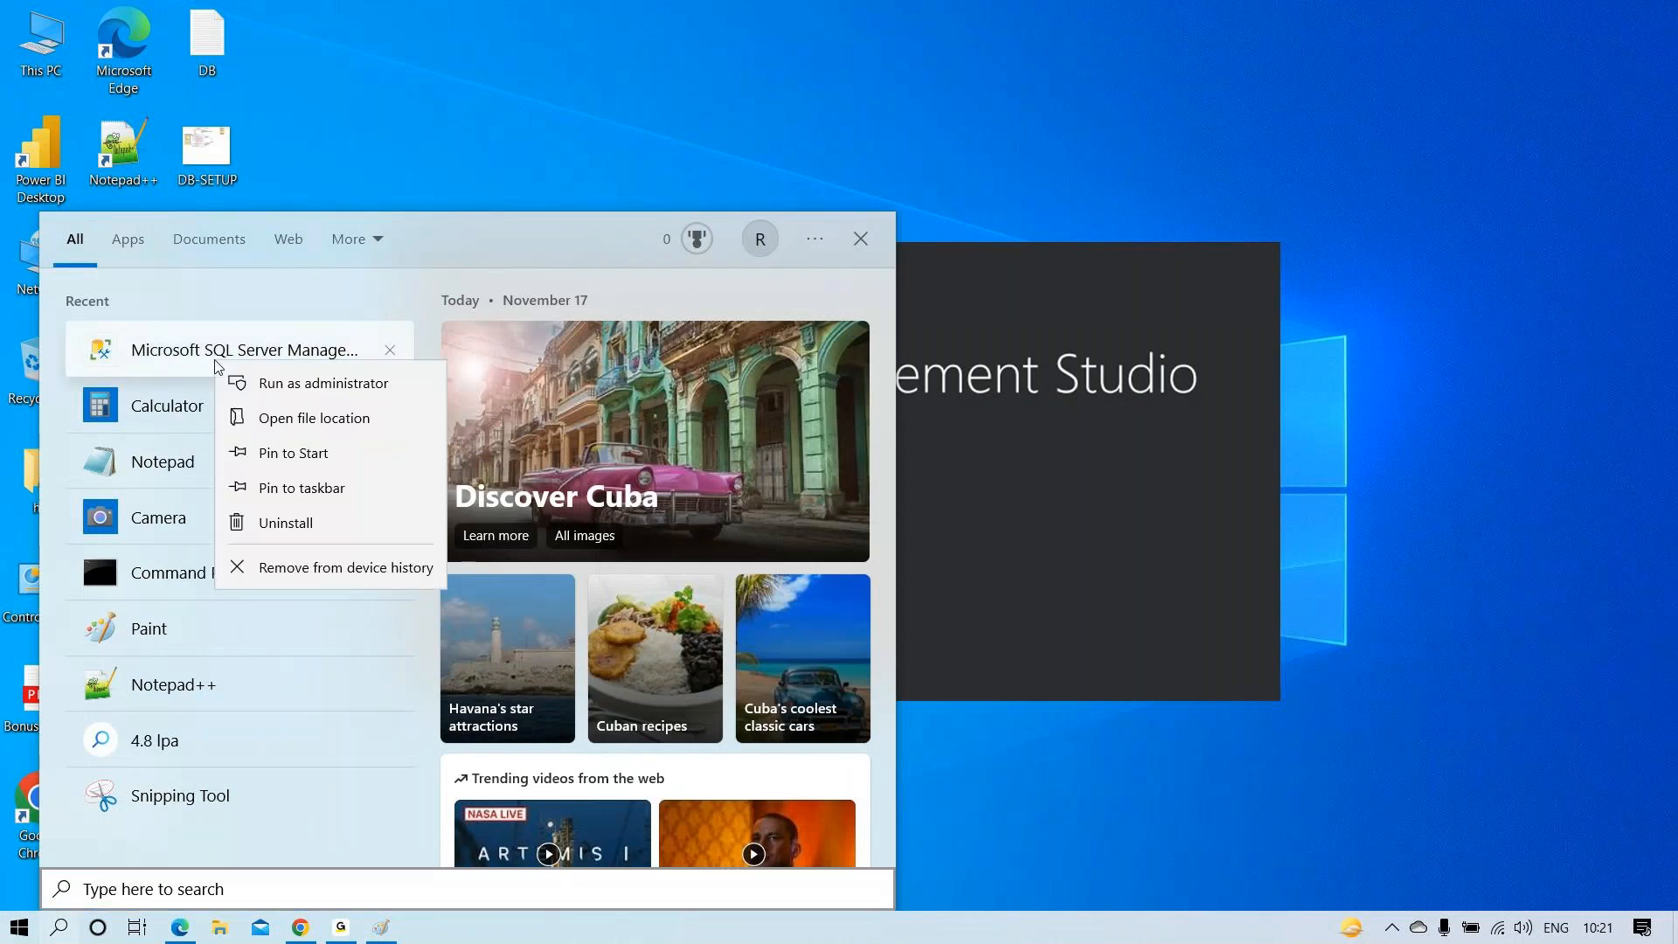
click(293, 497)
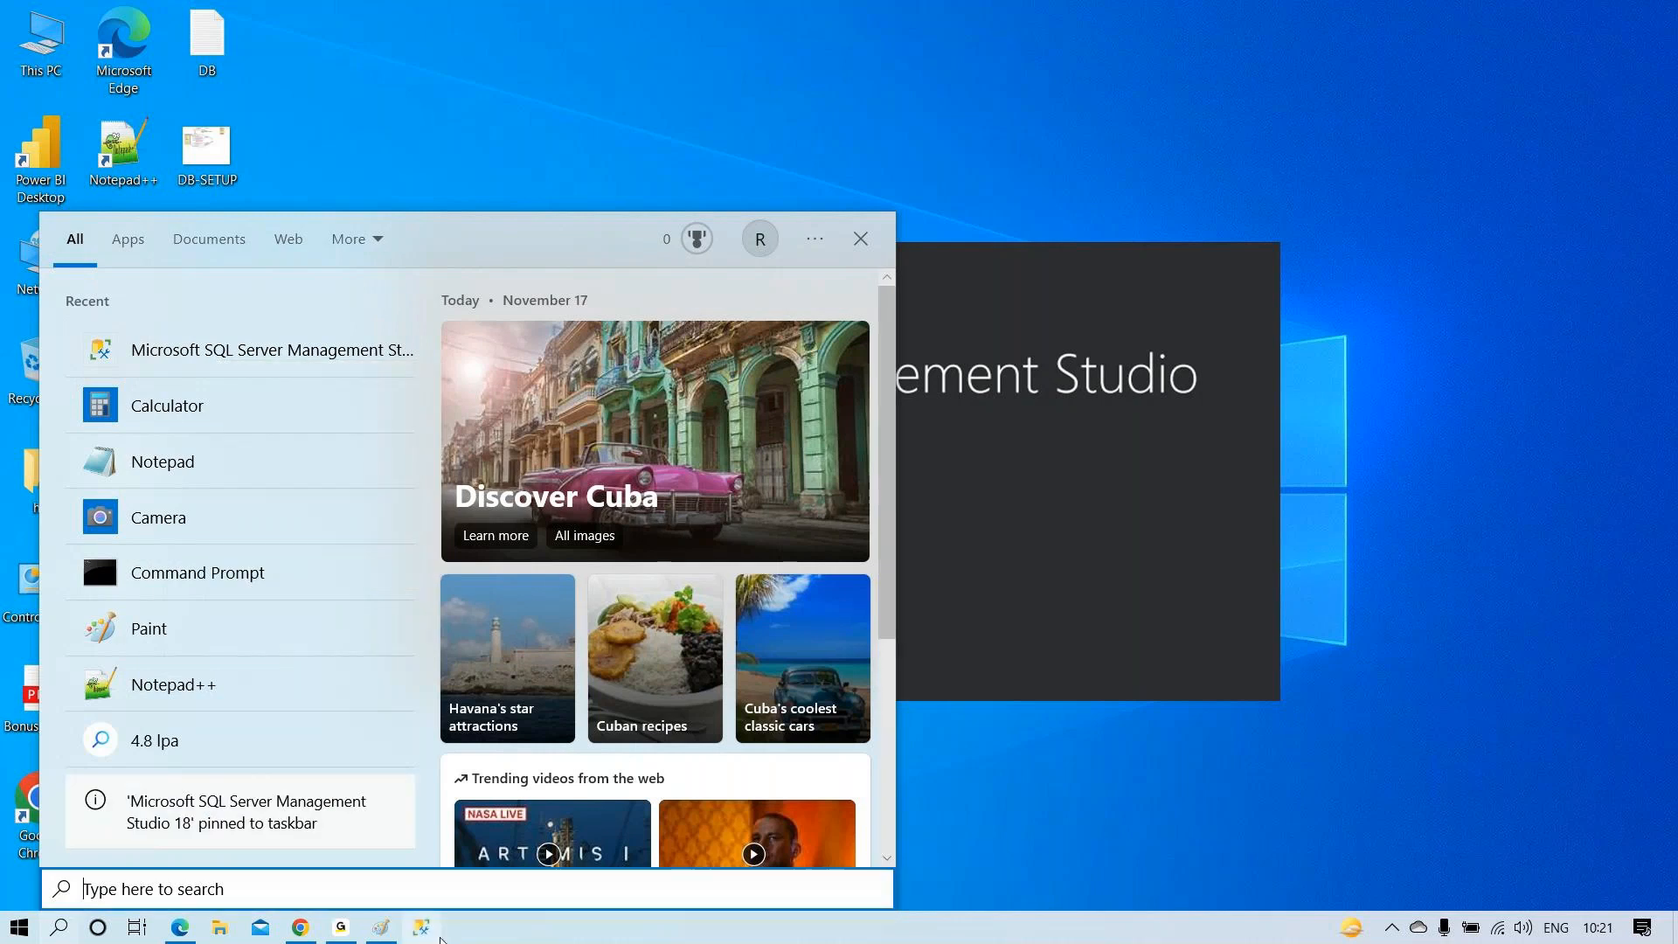
click(920, 820)
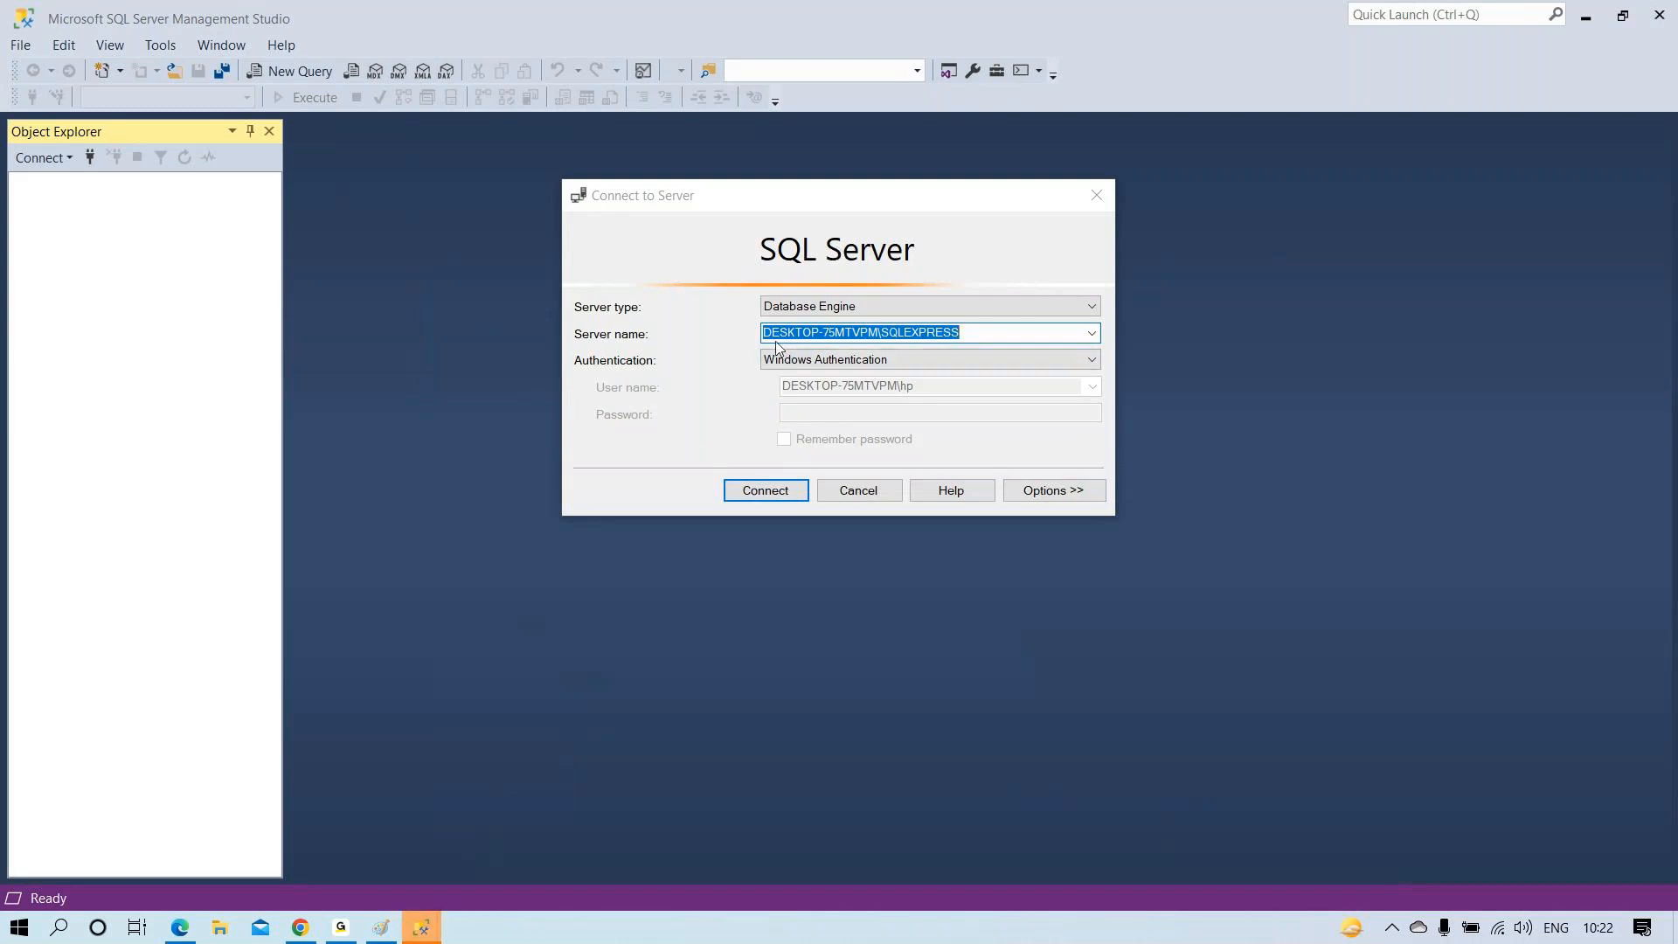
Select DESKTOP-75MTVPM\SQLEXPRESS as the server name for the Database Engine connection
click(1093, 332)
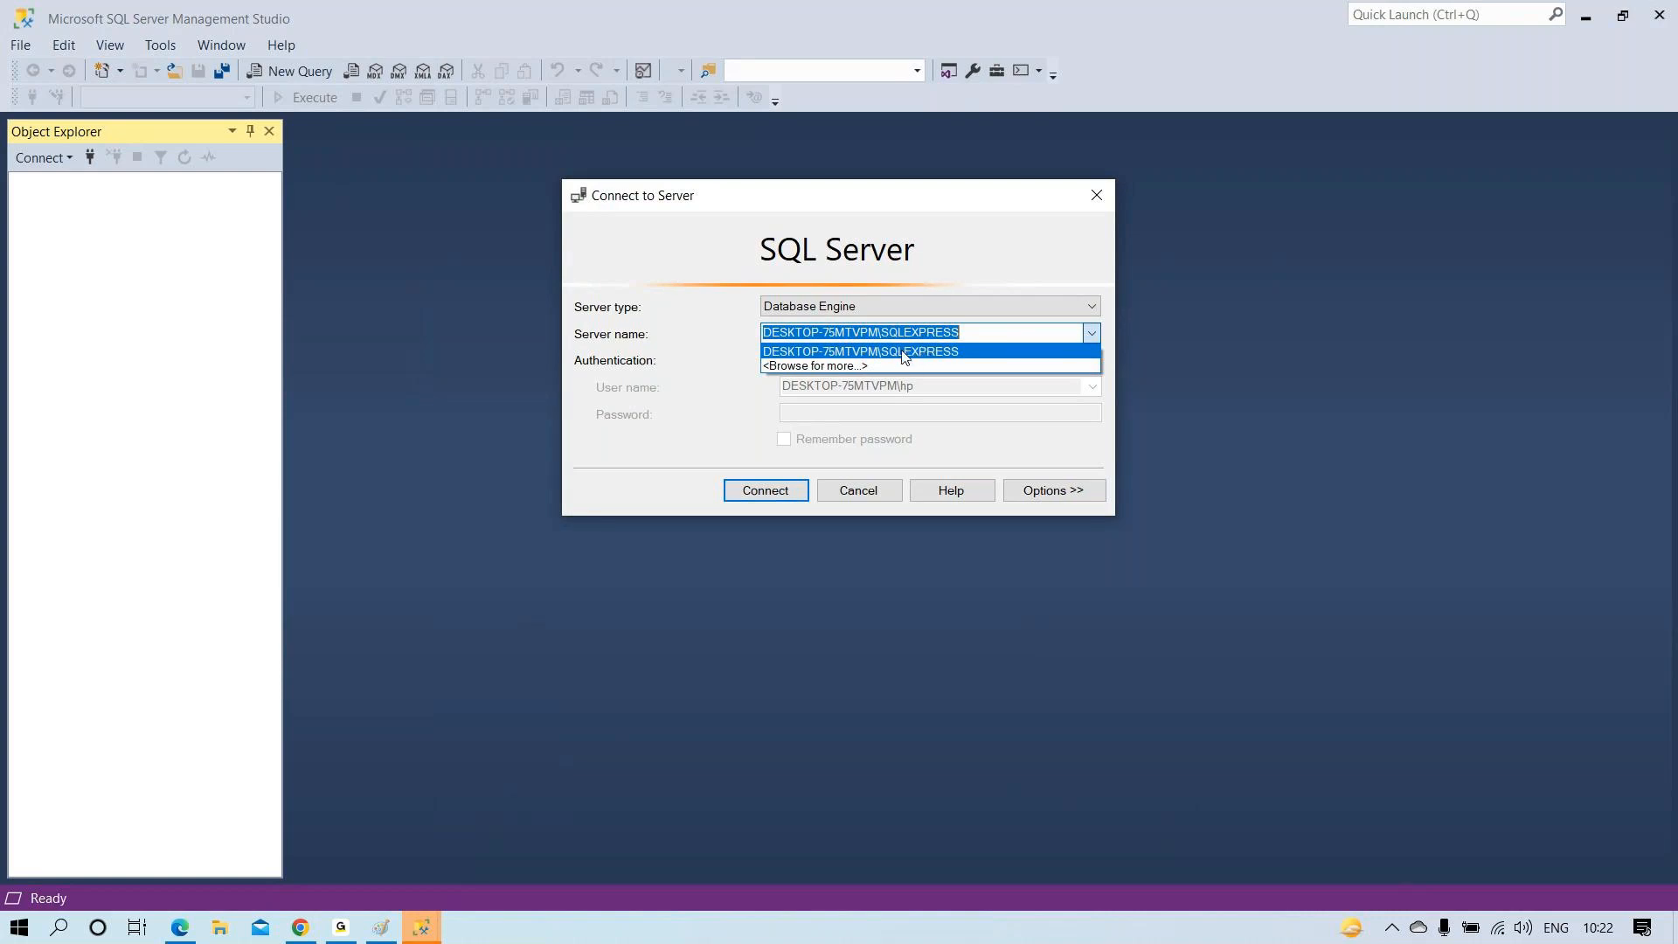
click(844, 353)
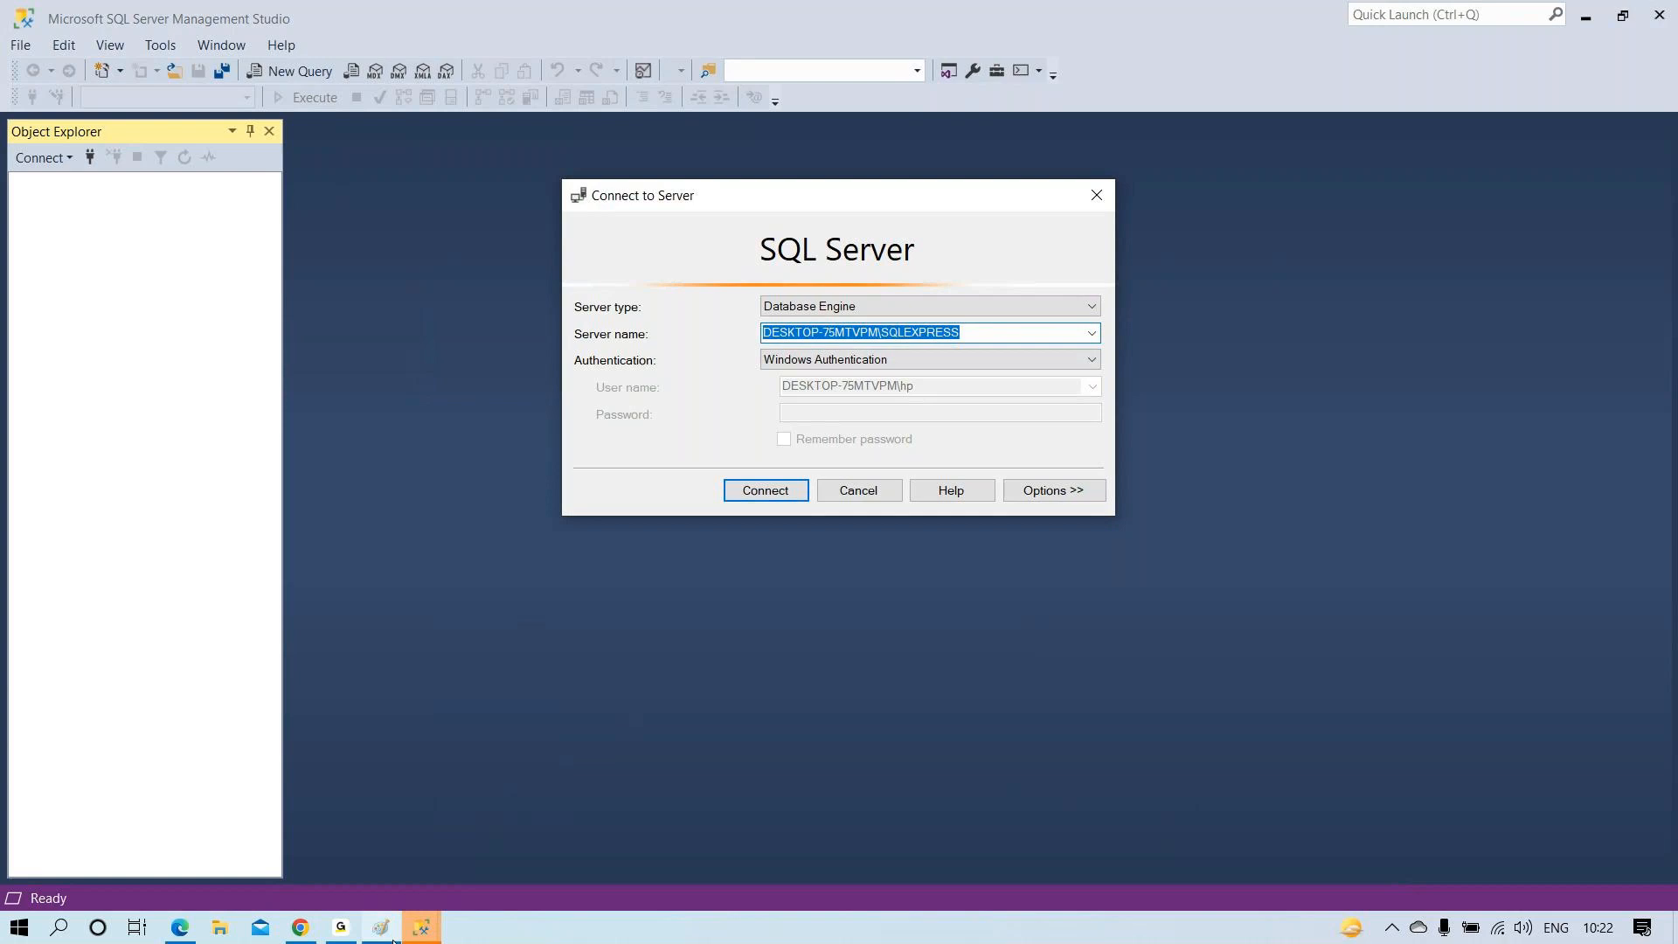
click(219, 928)
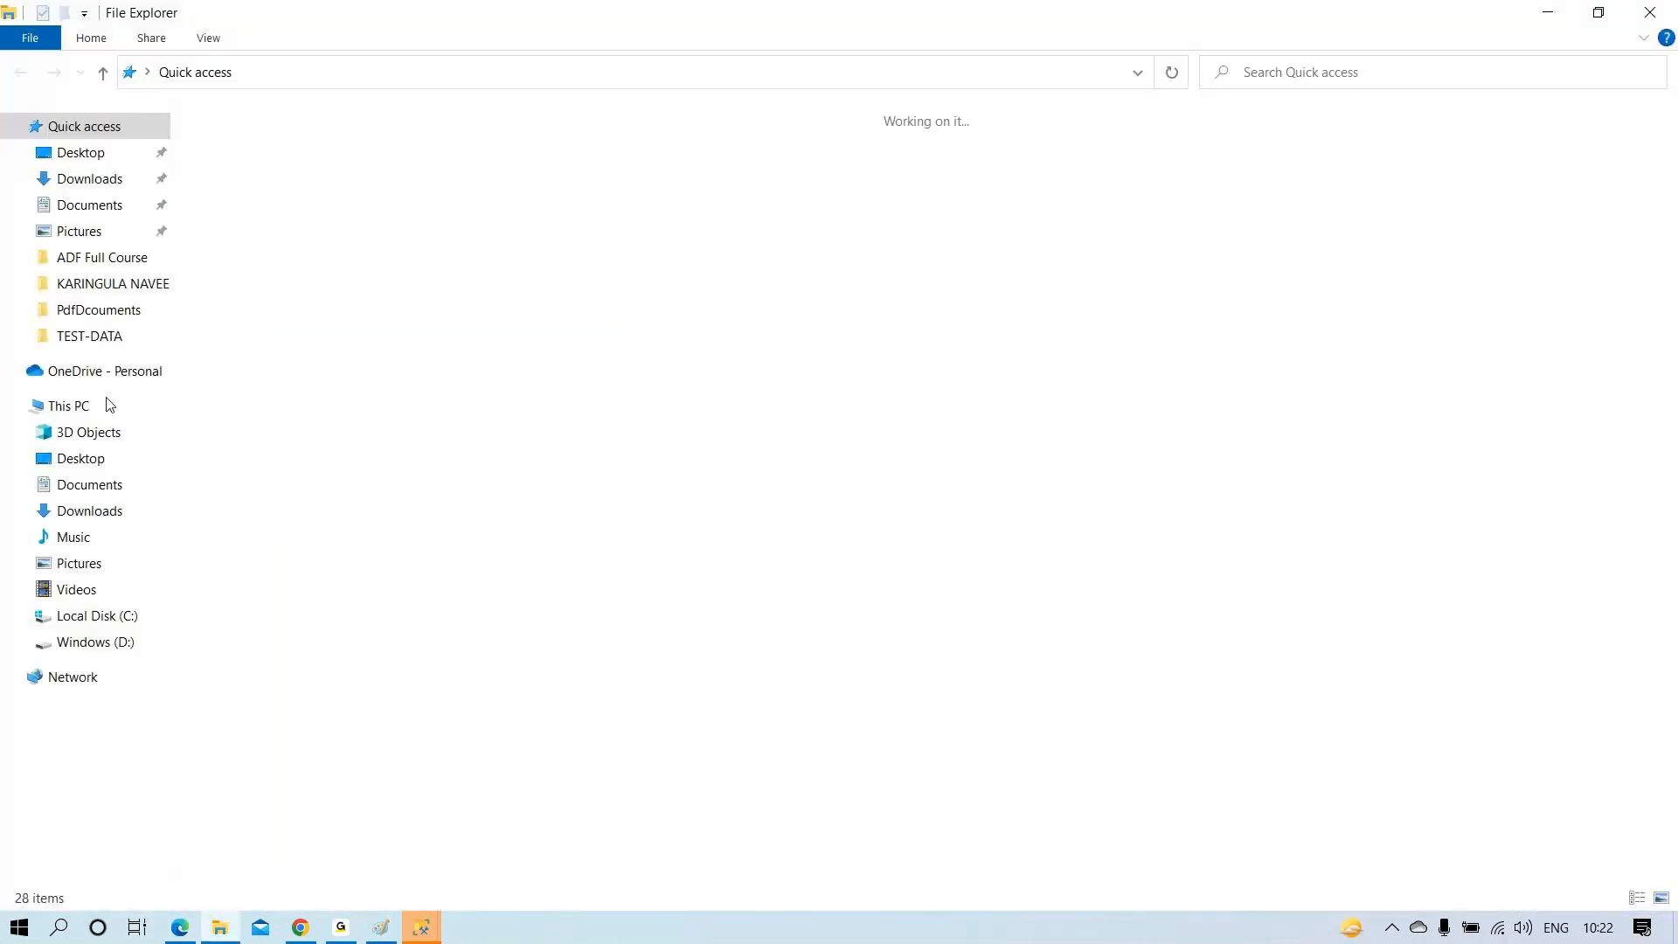
right_click(96, 618)
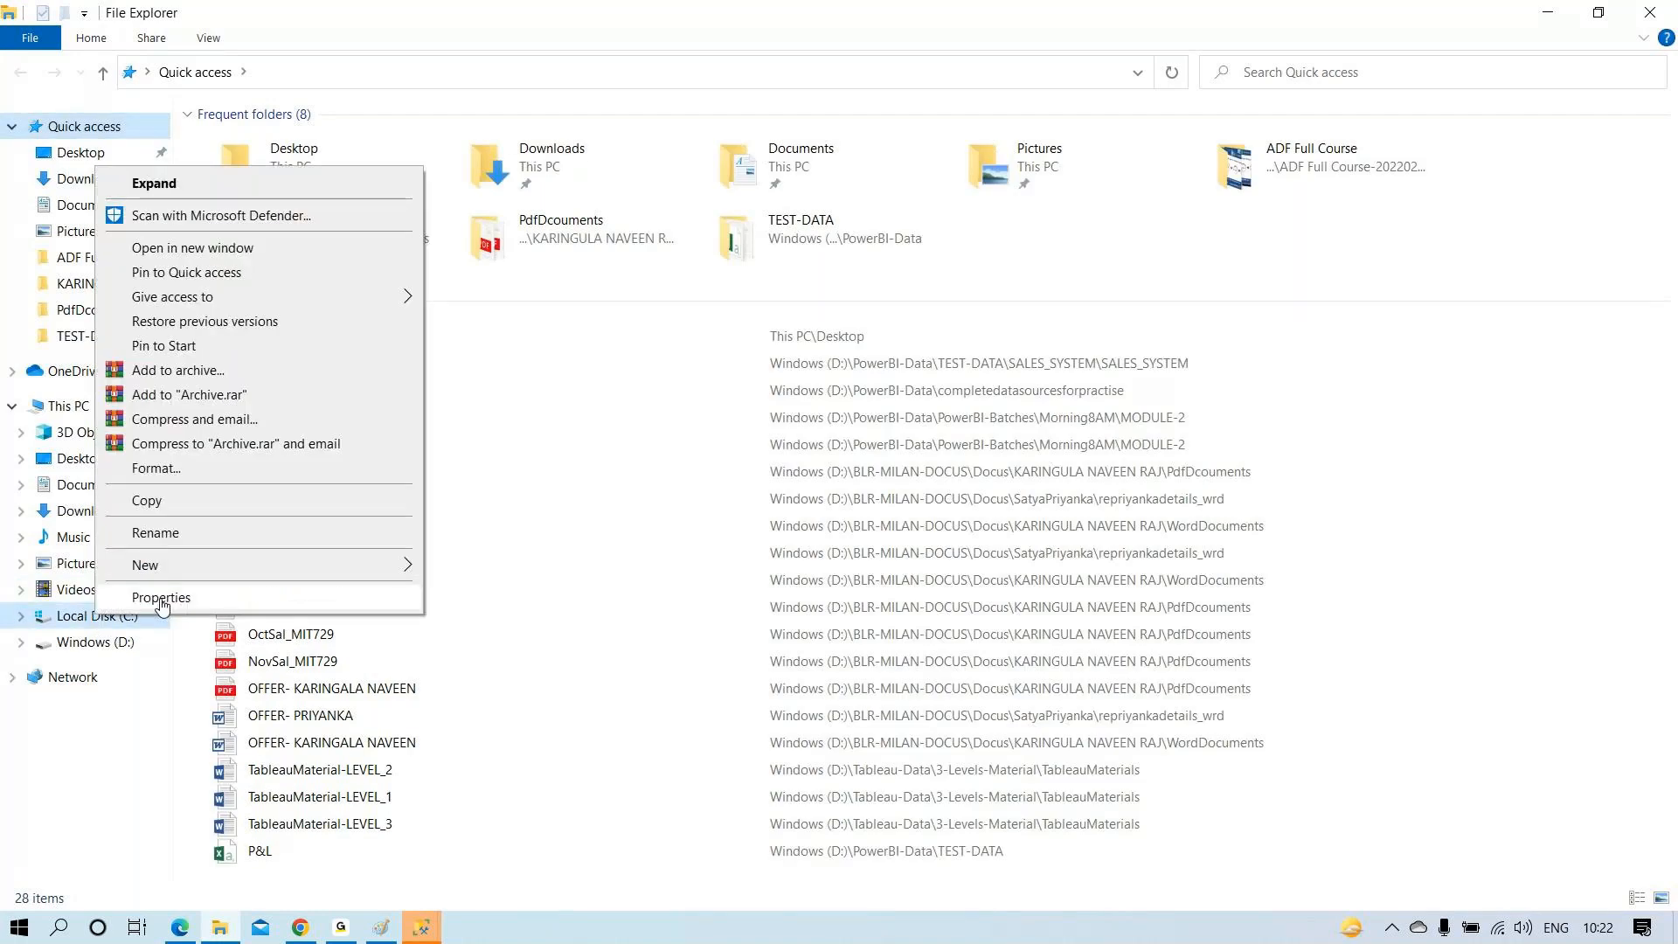
click(161, 598)
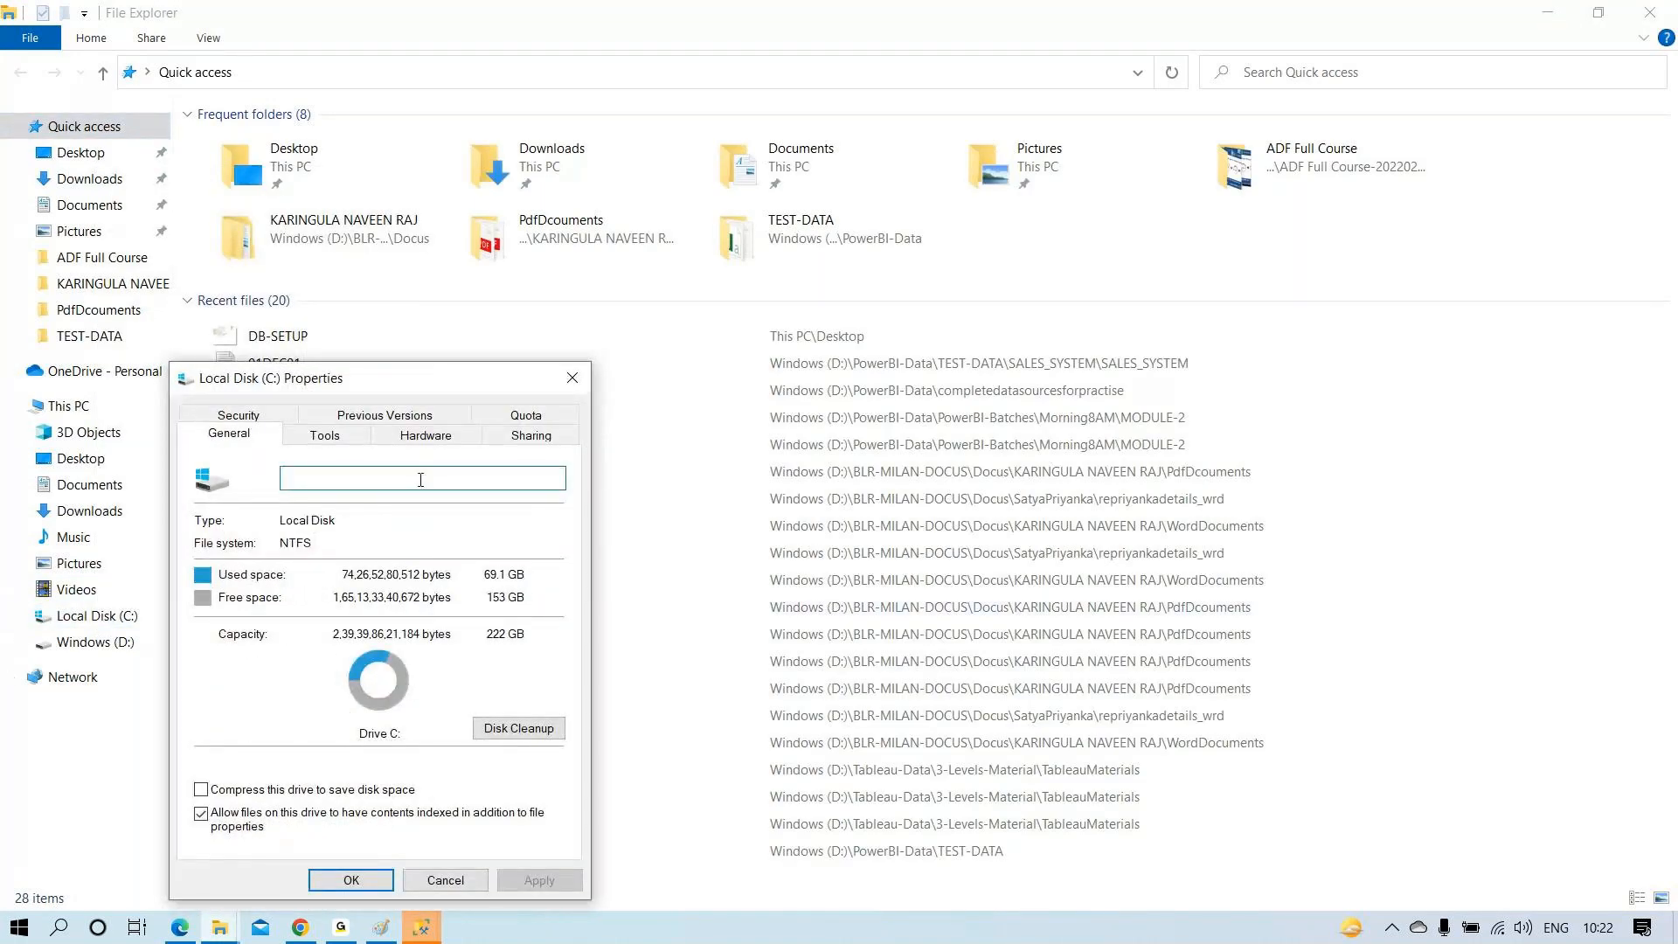
click(479, 883)
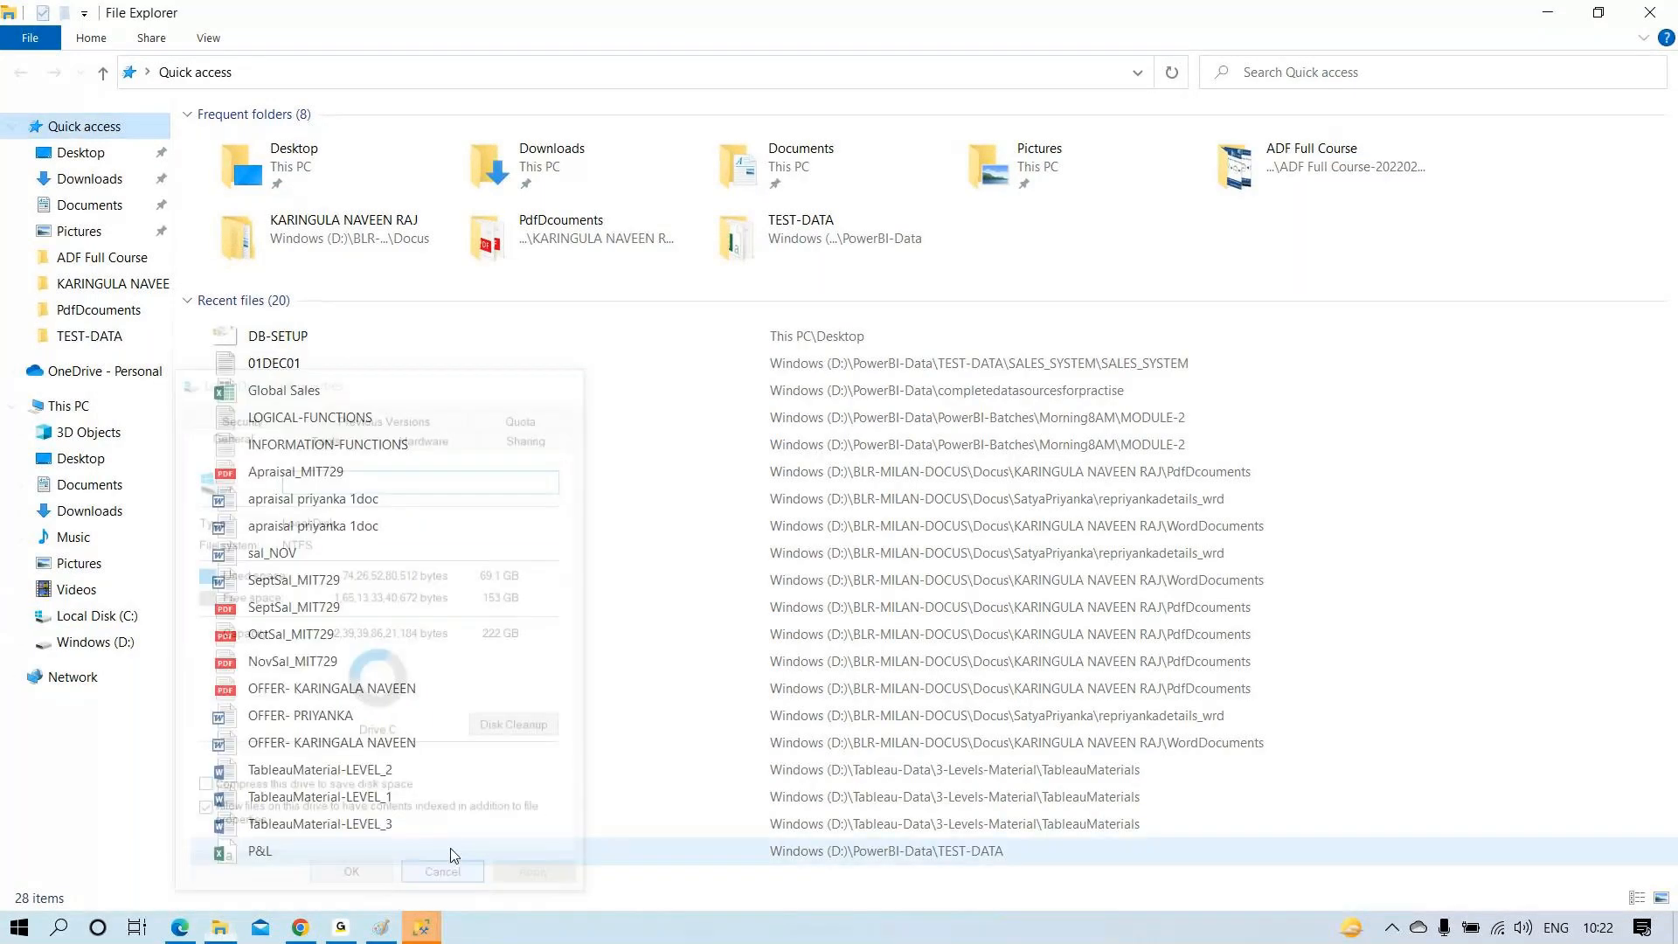
Look up the computer's device name in the Windows system information and close Settings
key(super+Pause)
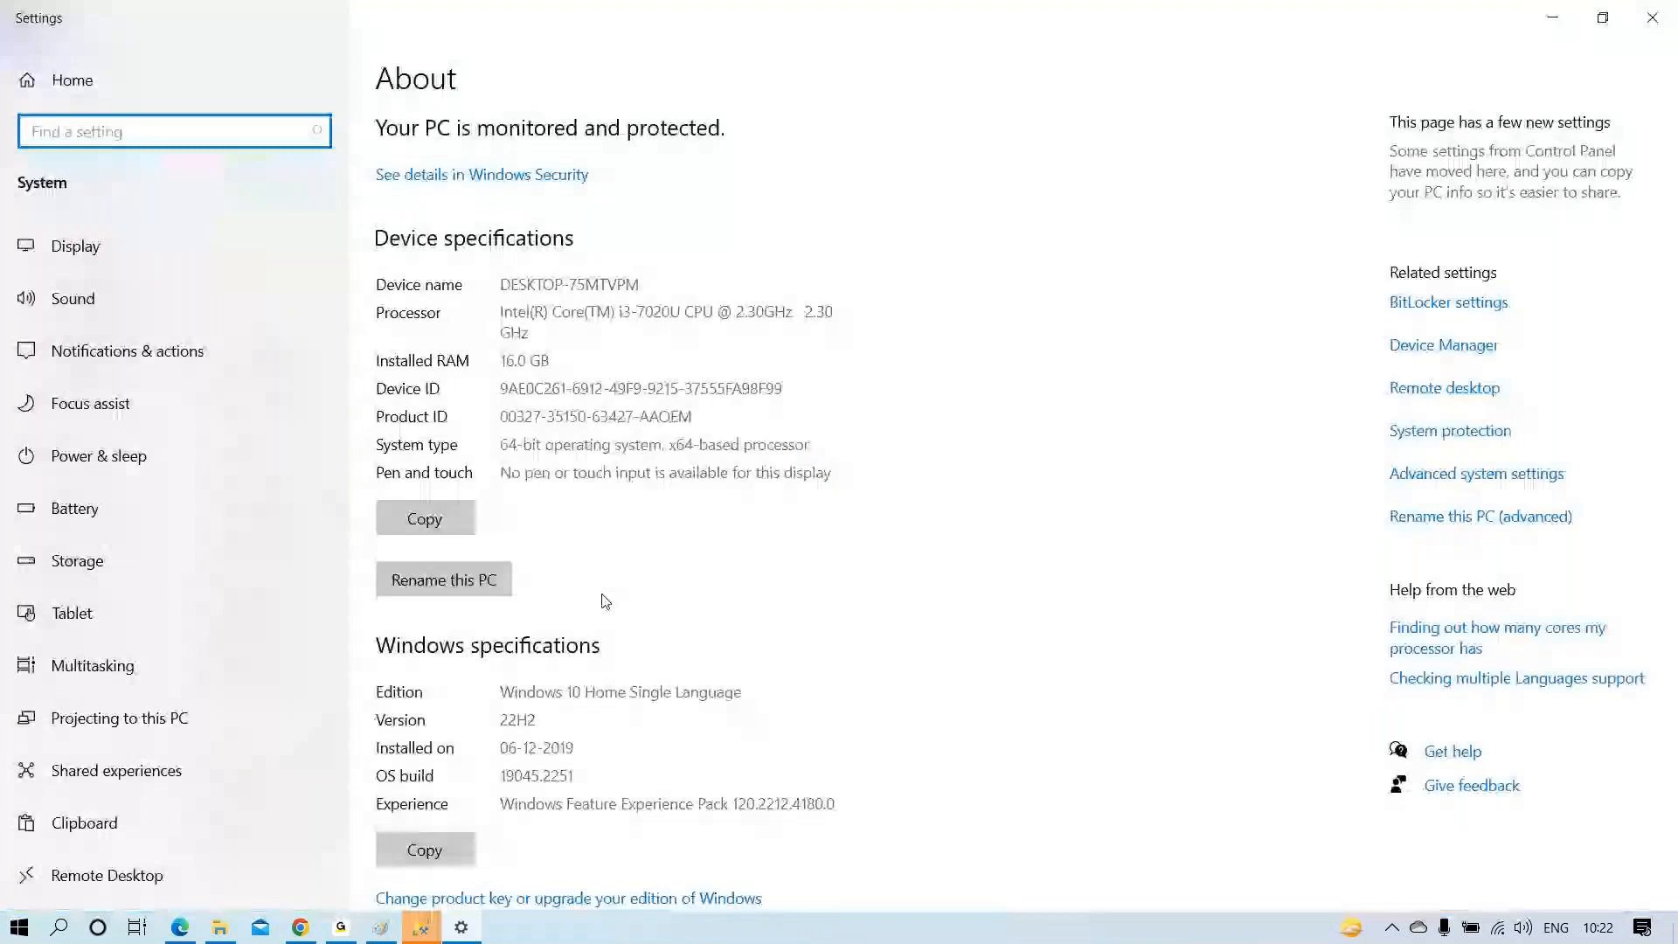
drag(502, 286, 642, 286)
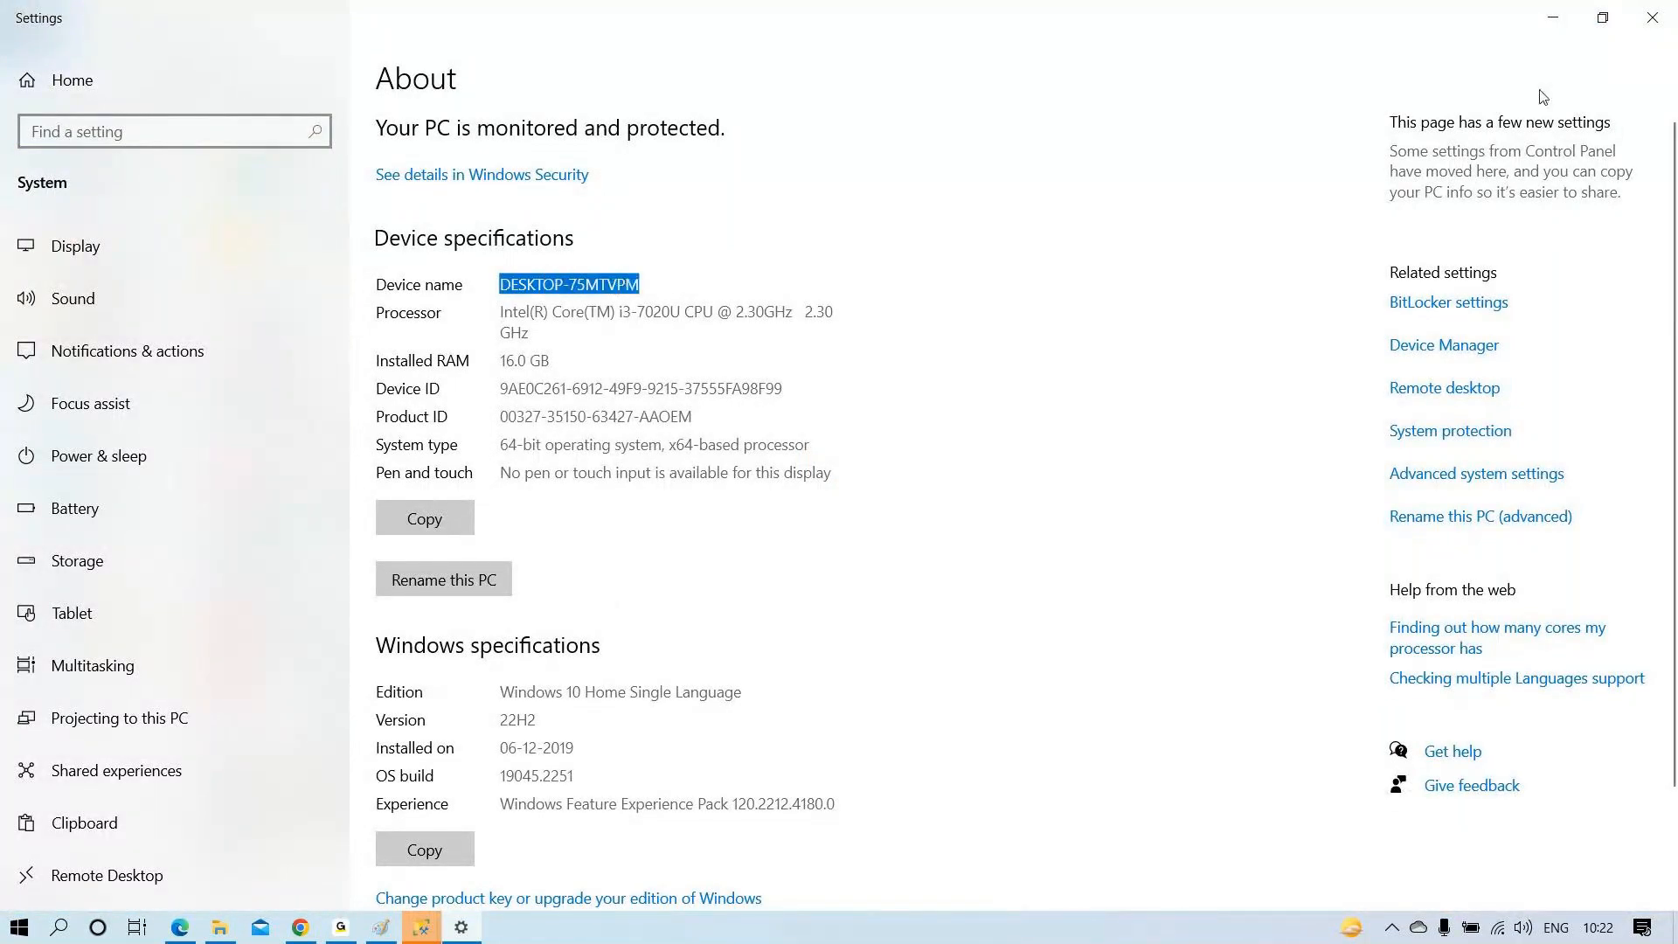
click(1647, 11)
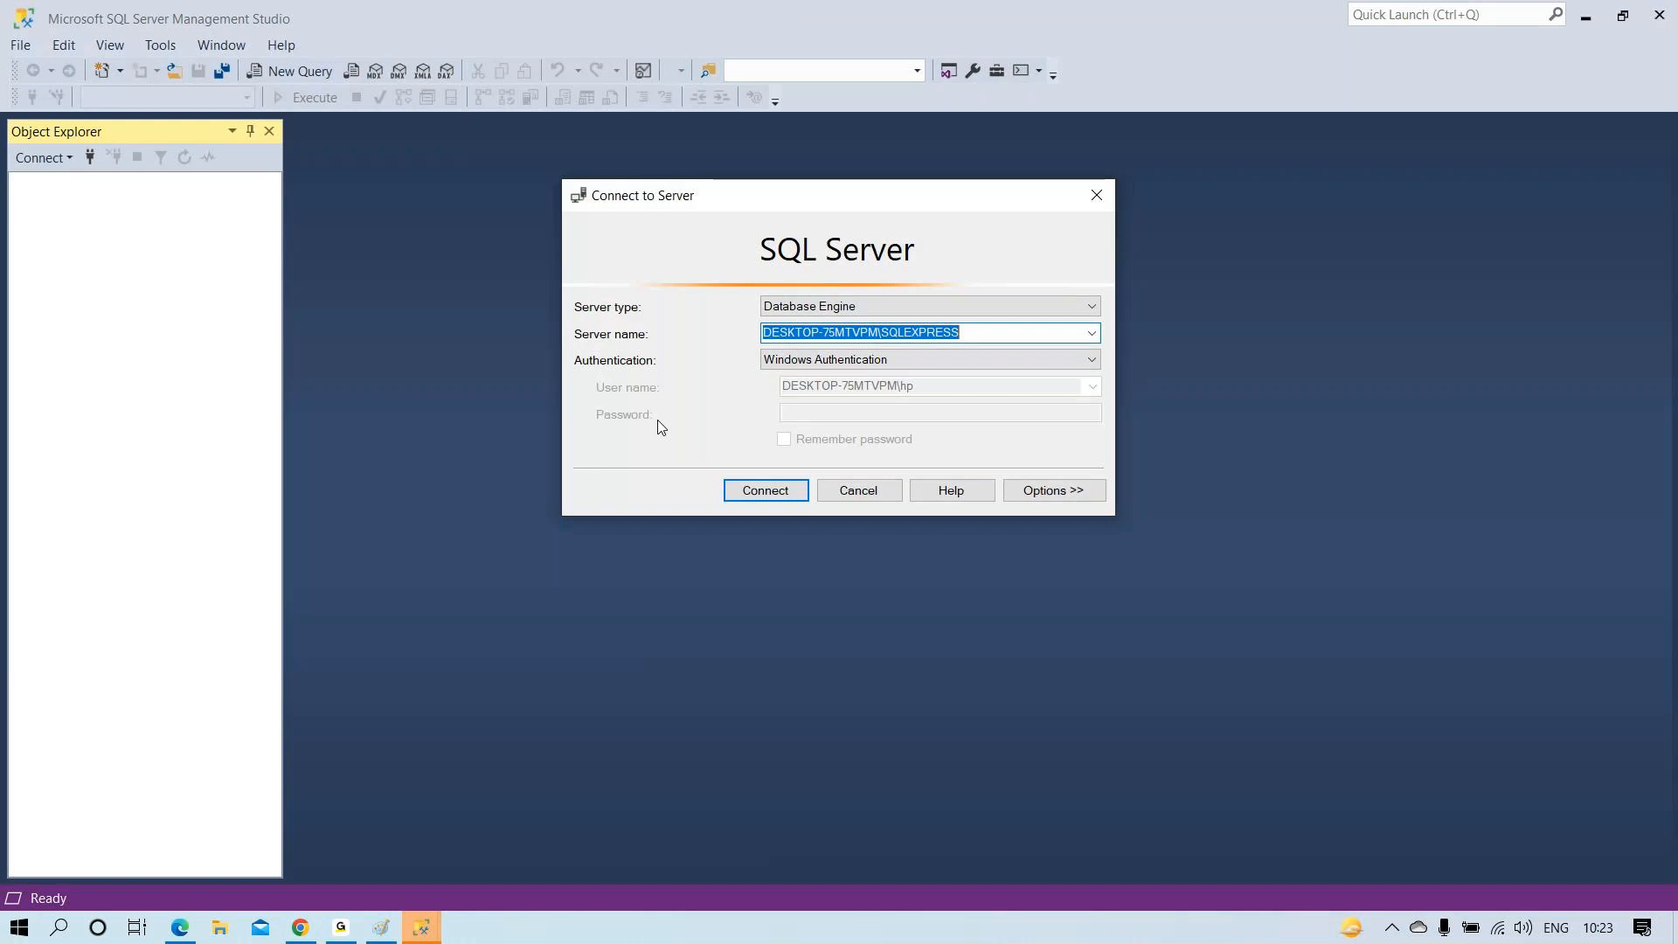
Try to connect to the server using SQL Server Authentication with the login sa and the account password
click(814, 361)
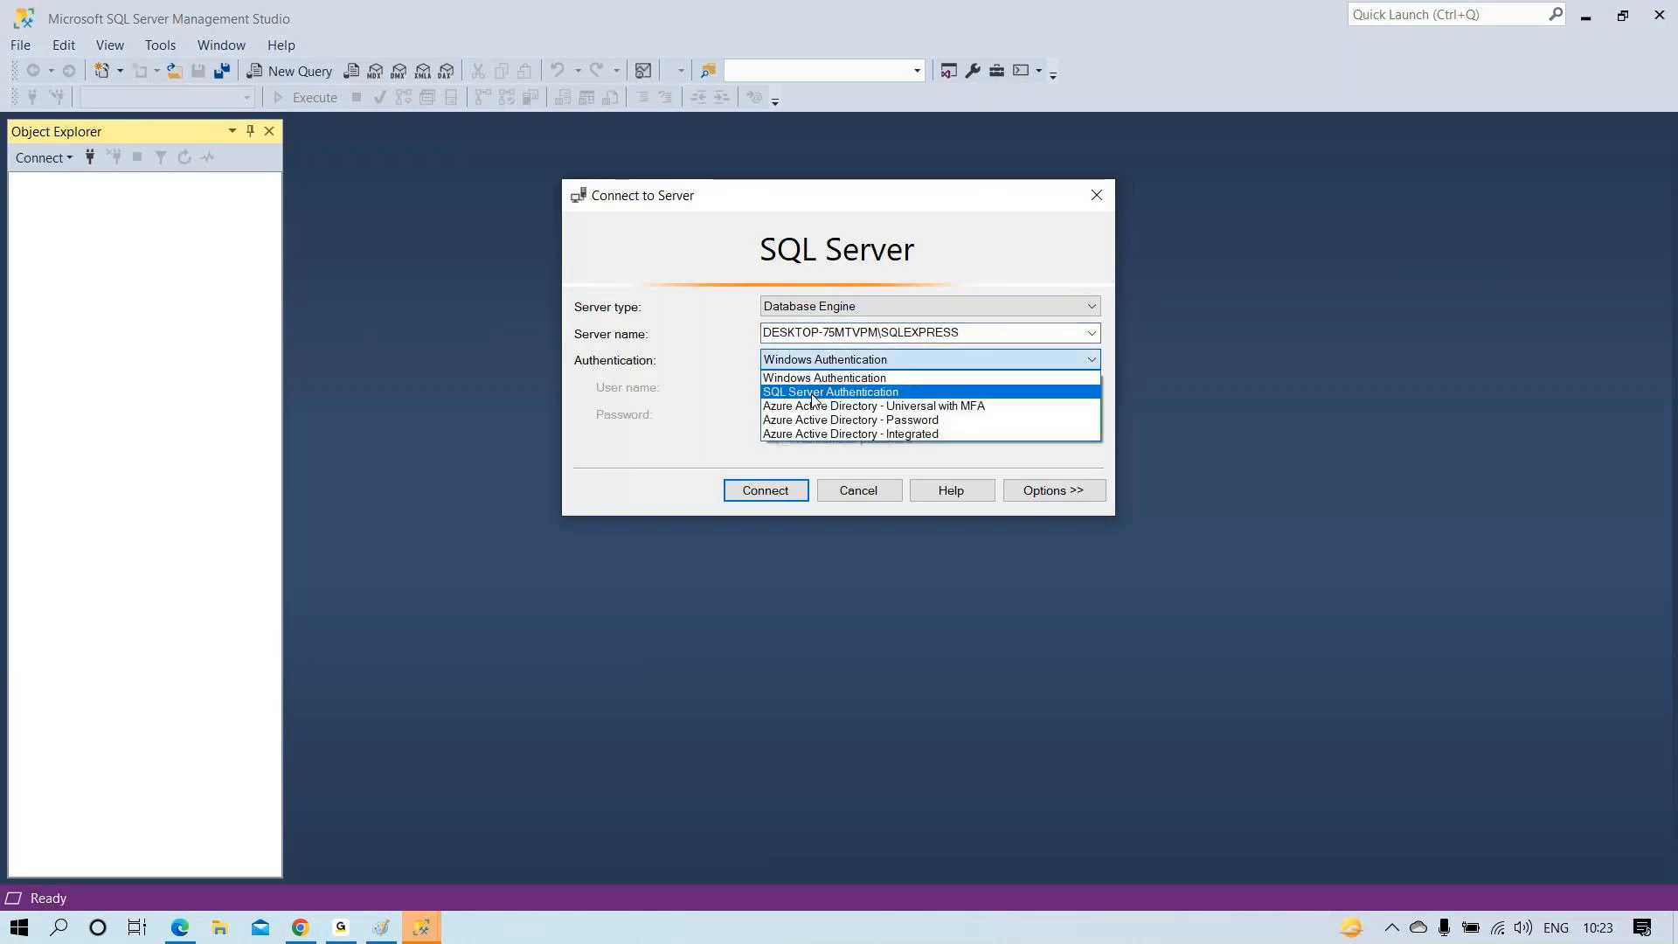
click(818, 392)
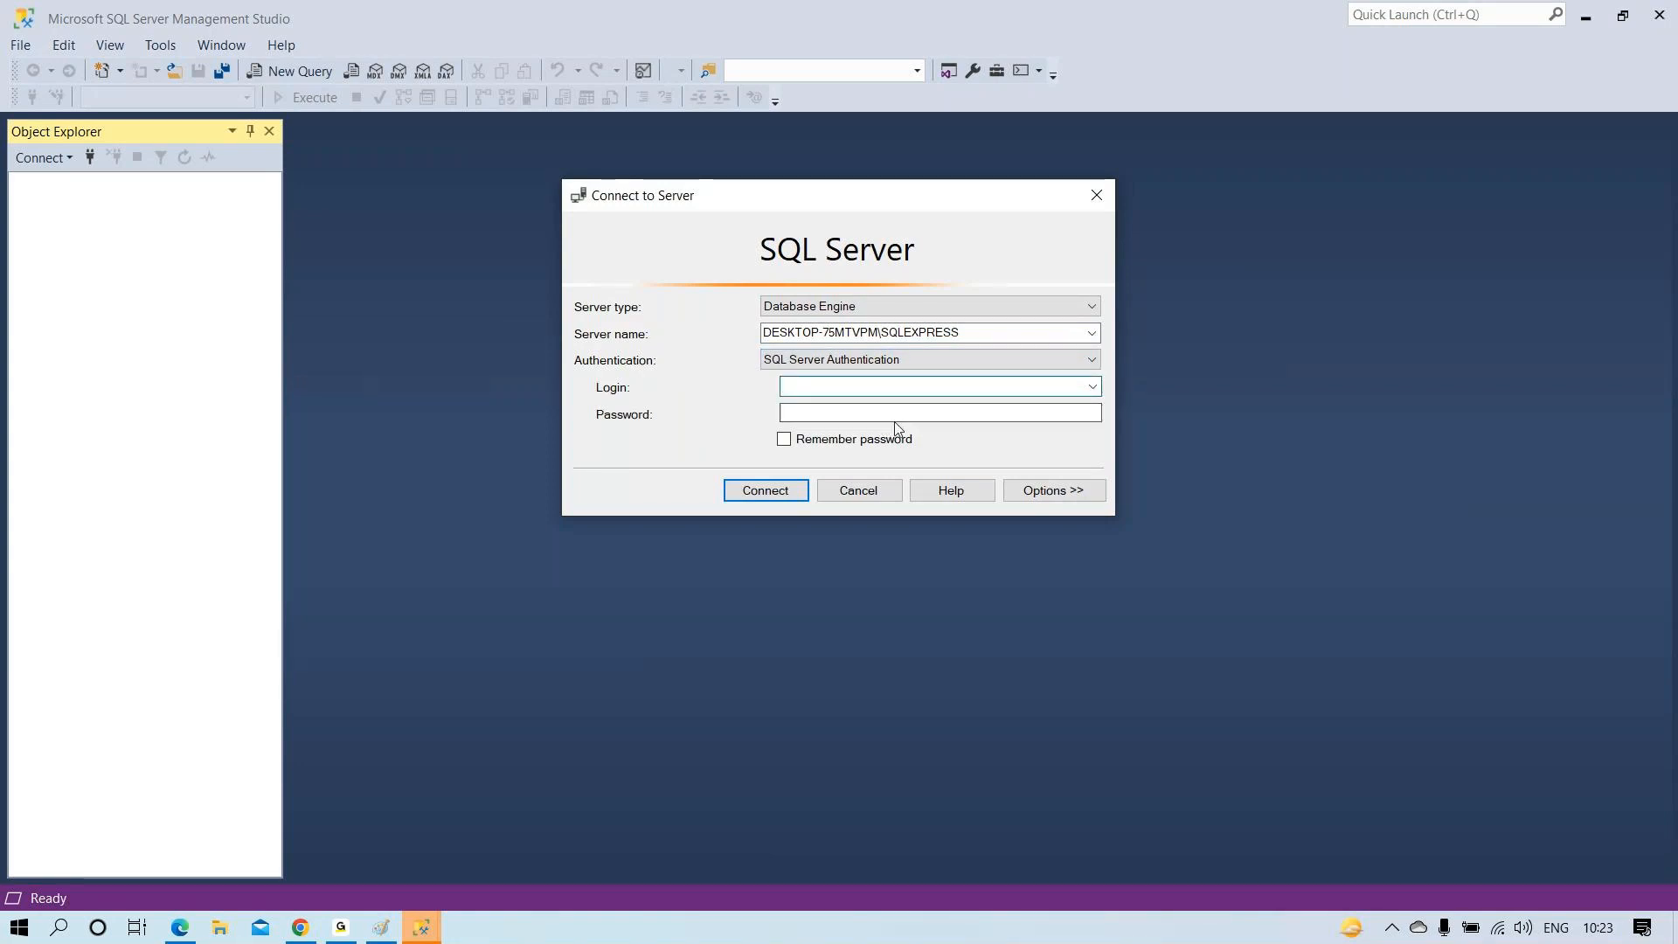
text(sa)
click(850, 413)
text(1)
click(804, 487)
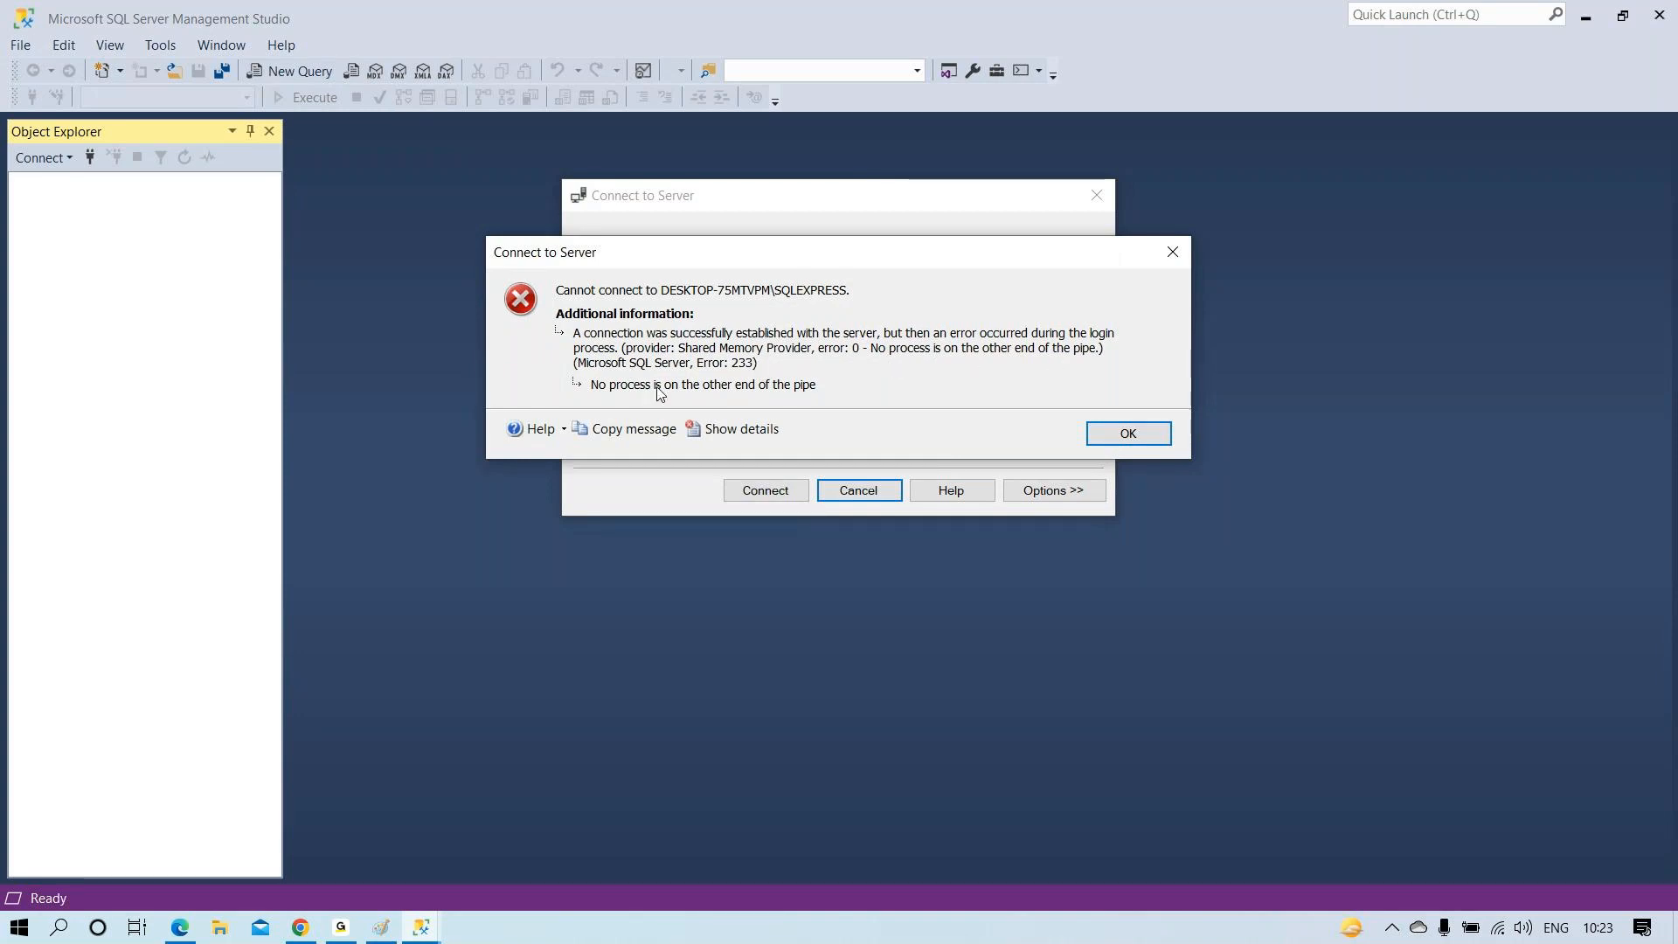
click(1119, 434)
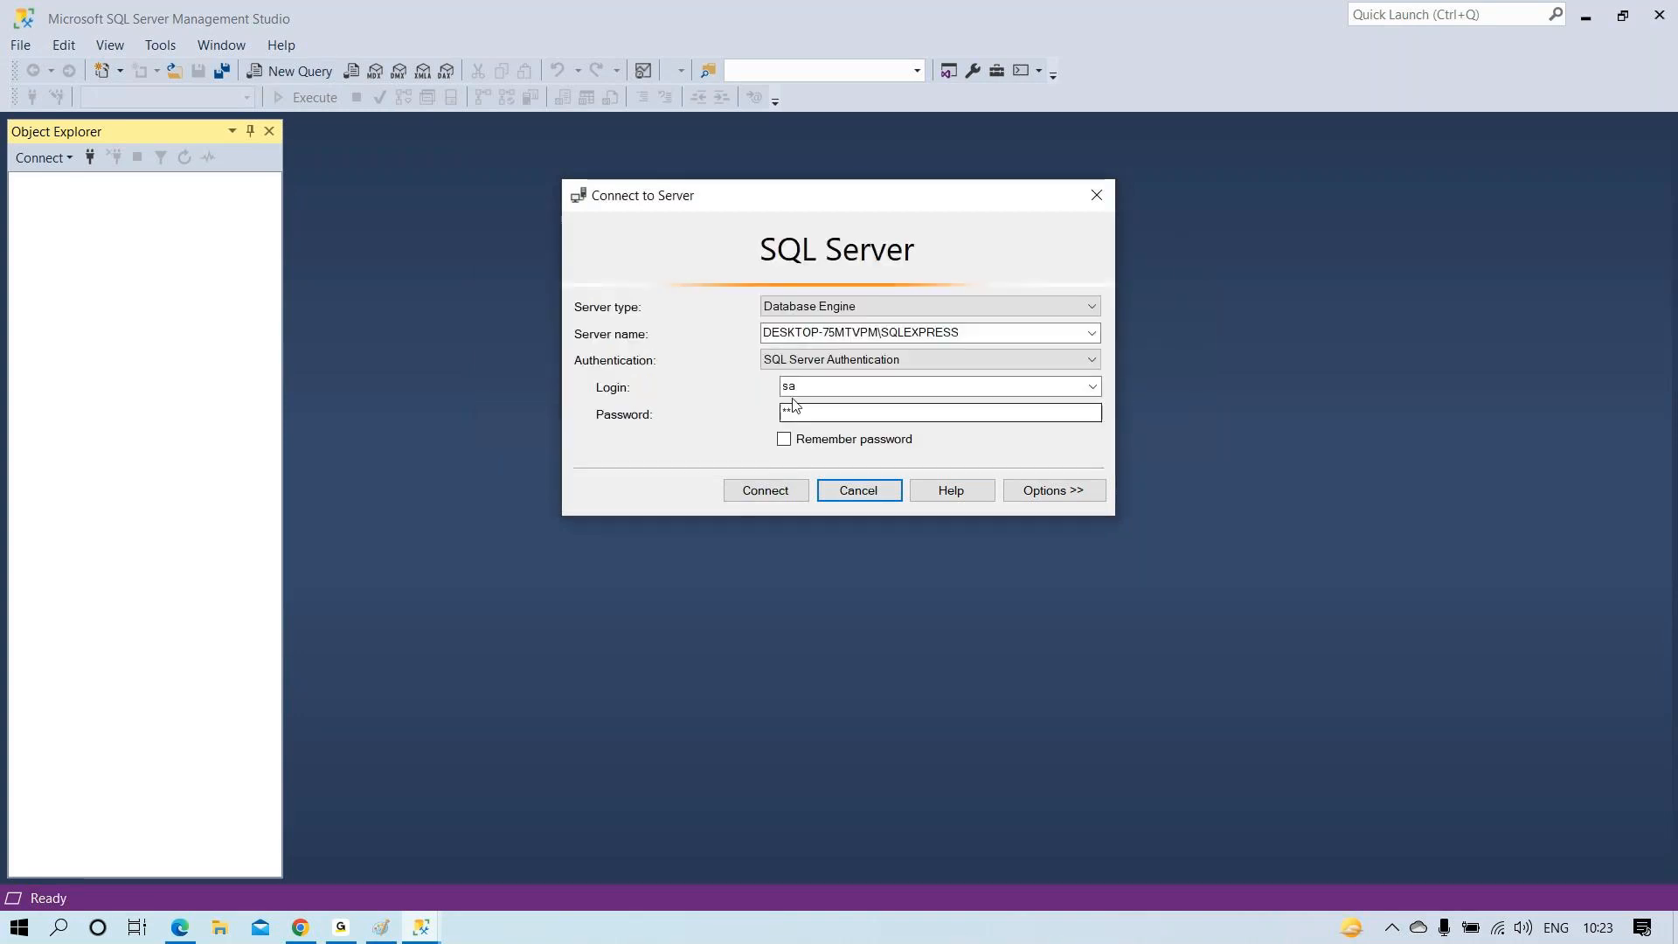
Set the authentication to Windows Authentication and connect to DESKTOP-75MTVPM\SQLEXPRESS
click(838, 365)
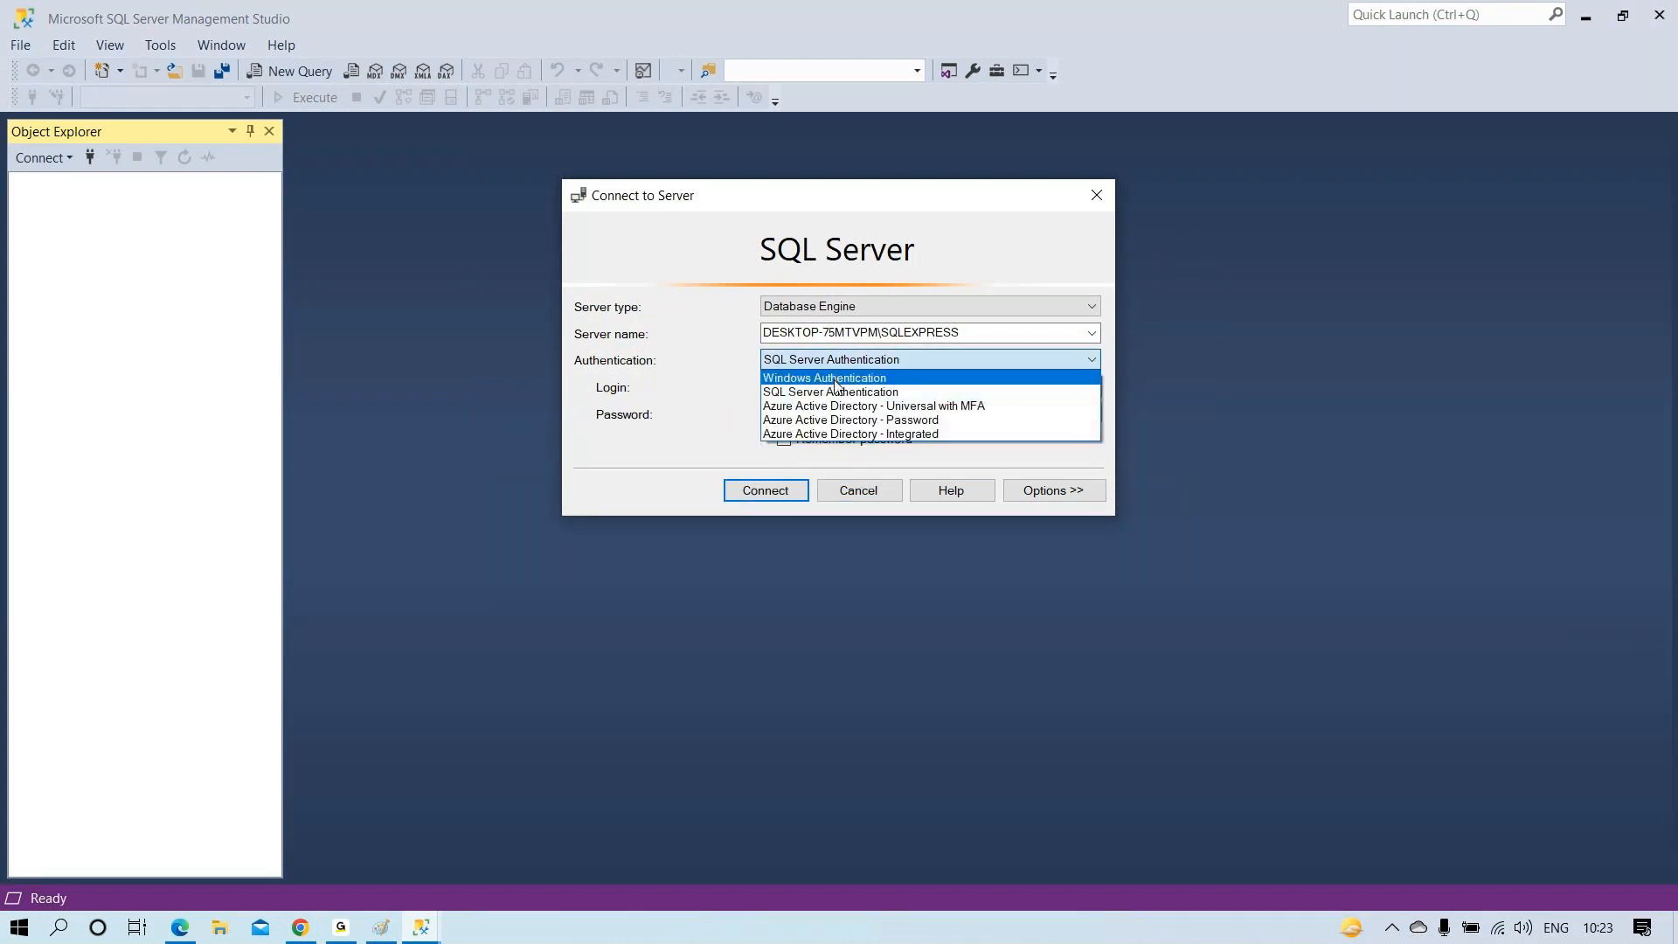
click(838, 381)
click(836, 364)
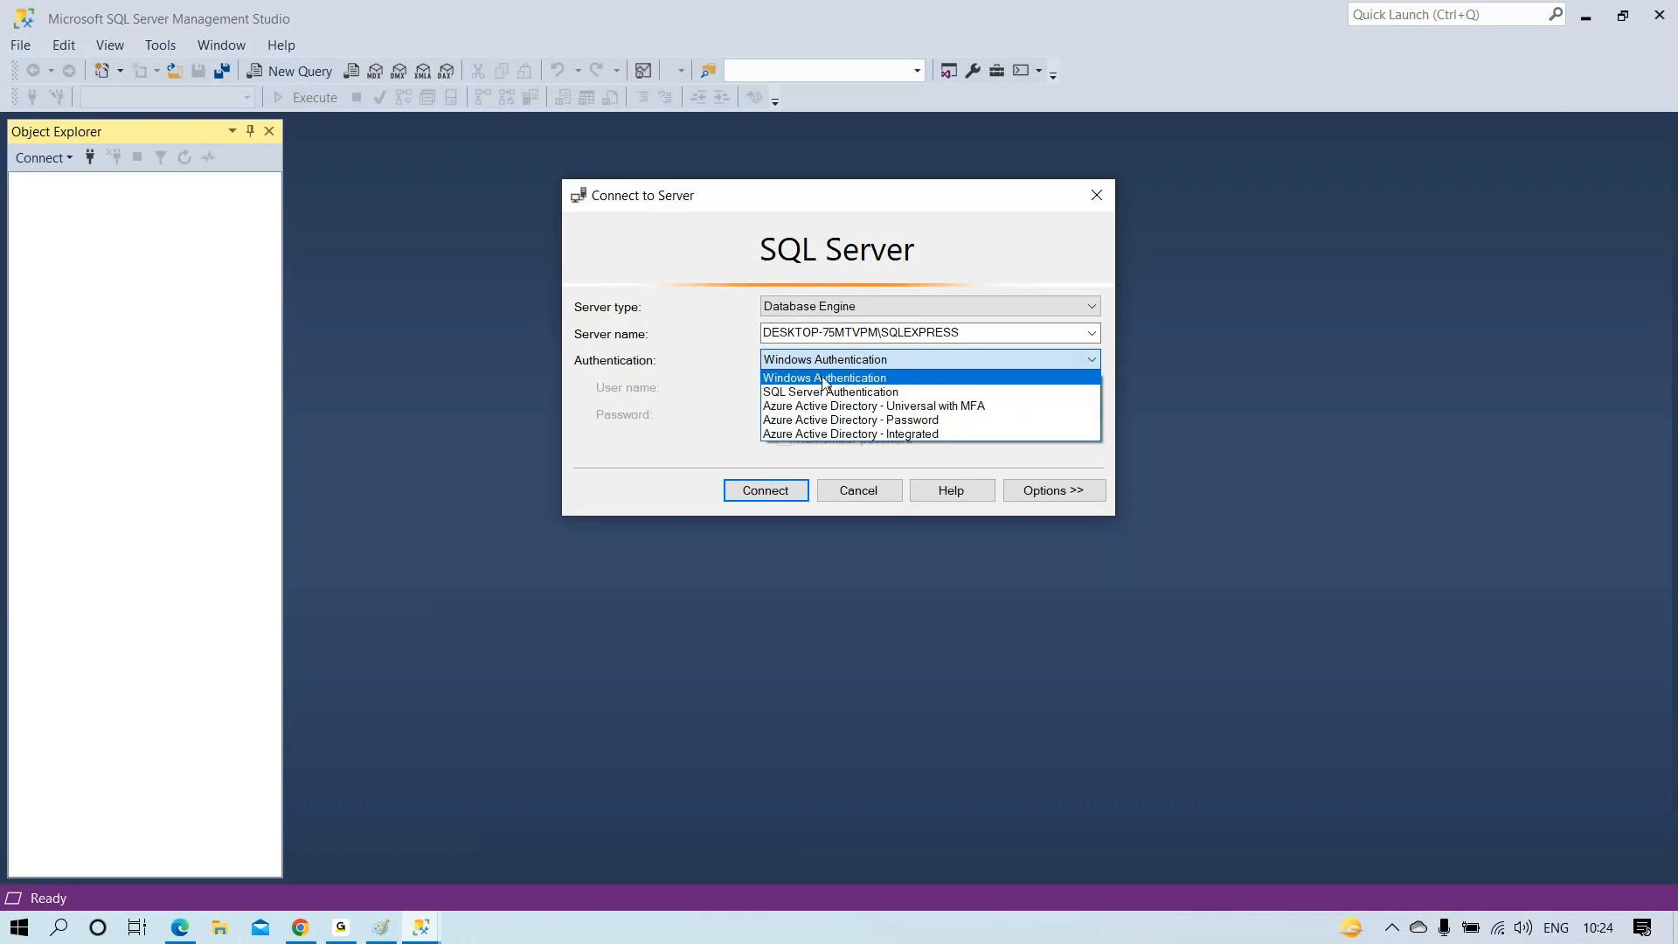
click(810, 395)
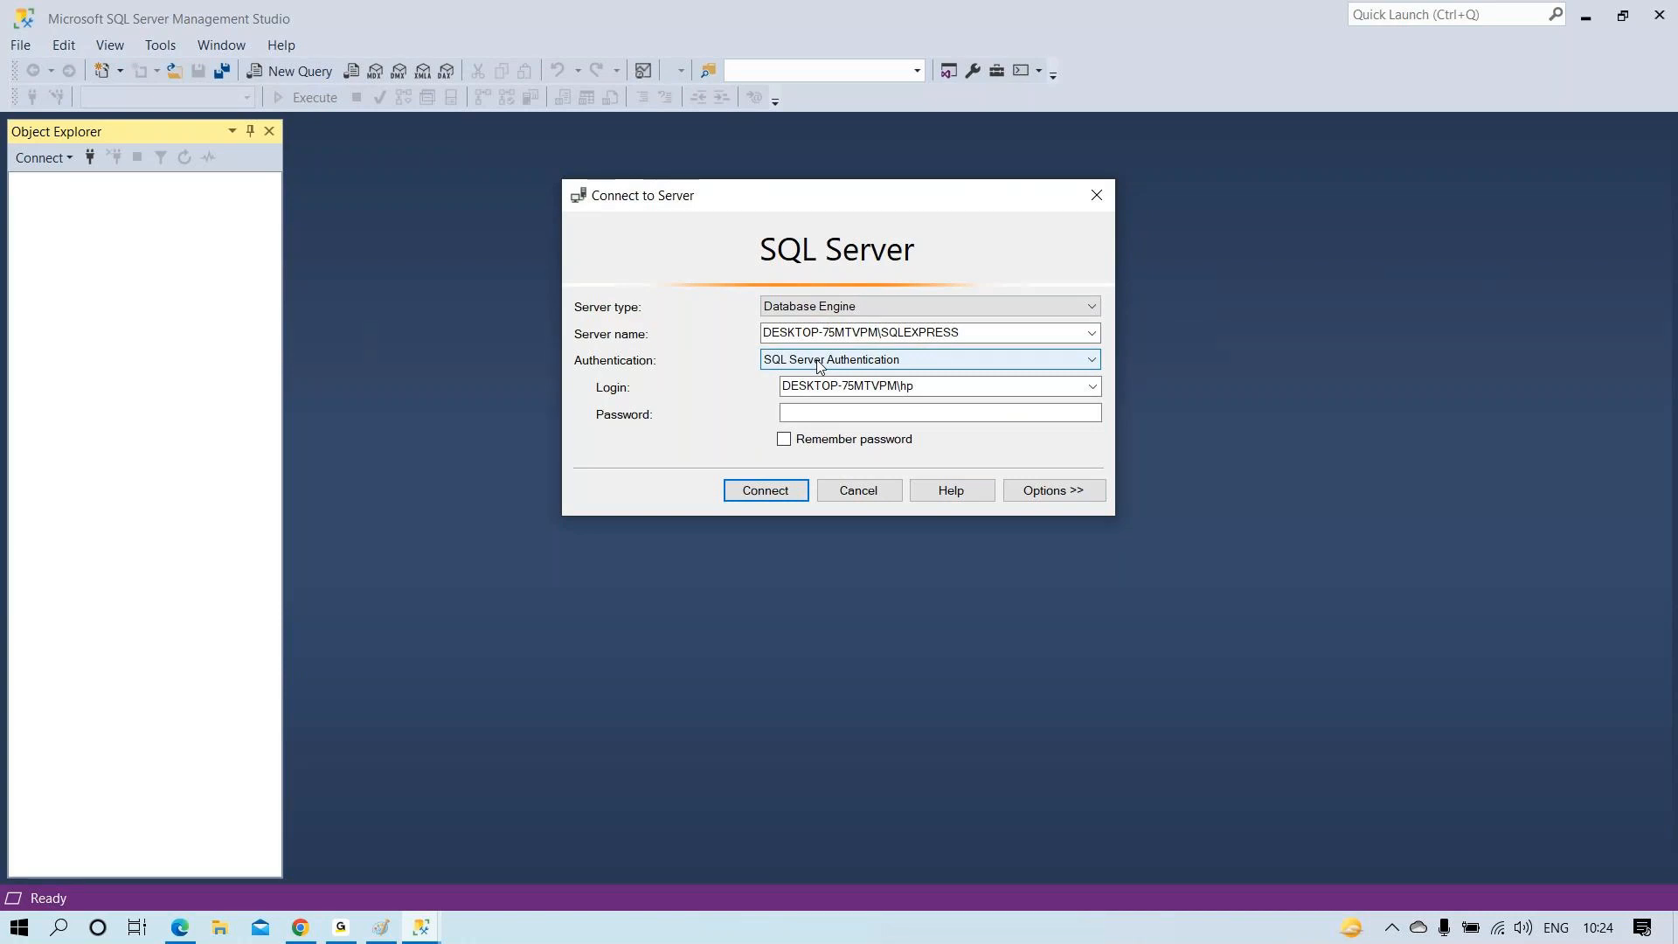
click(820, 365)
click(826, 385)
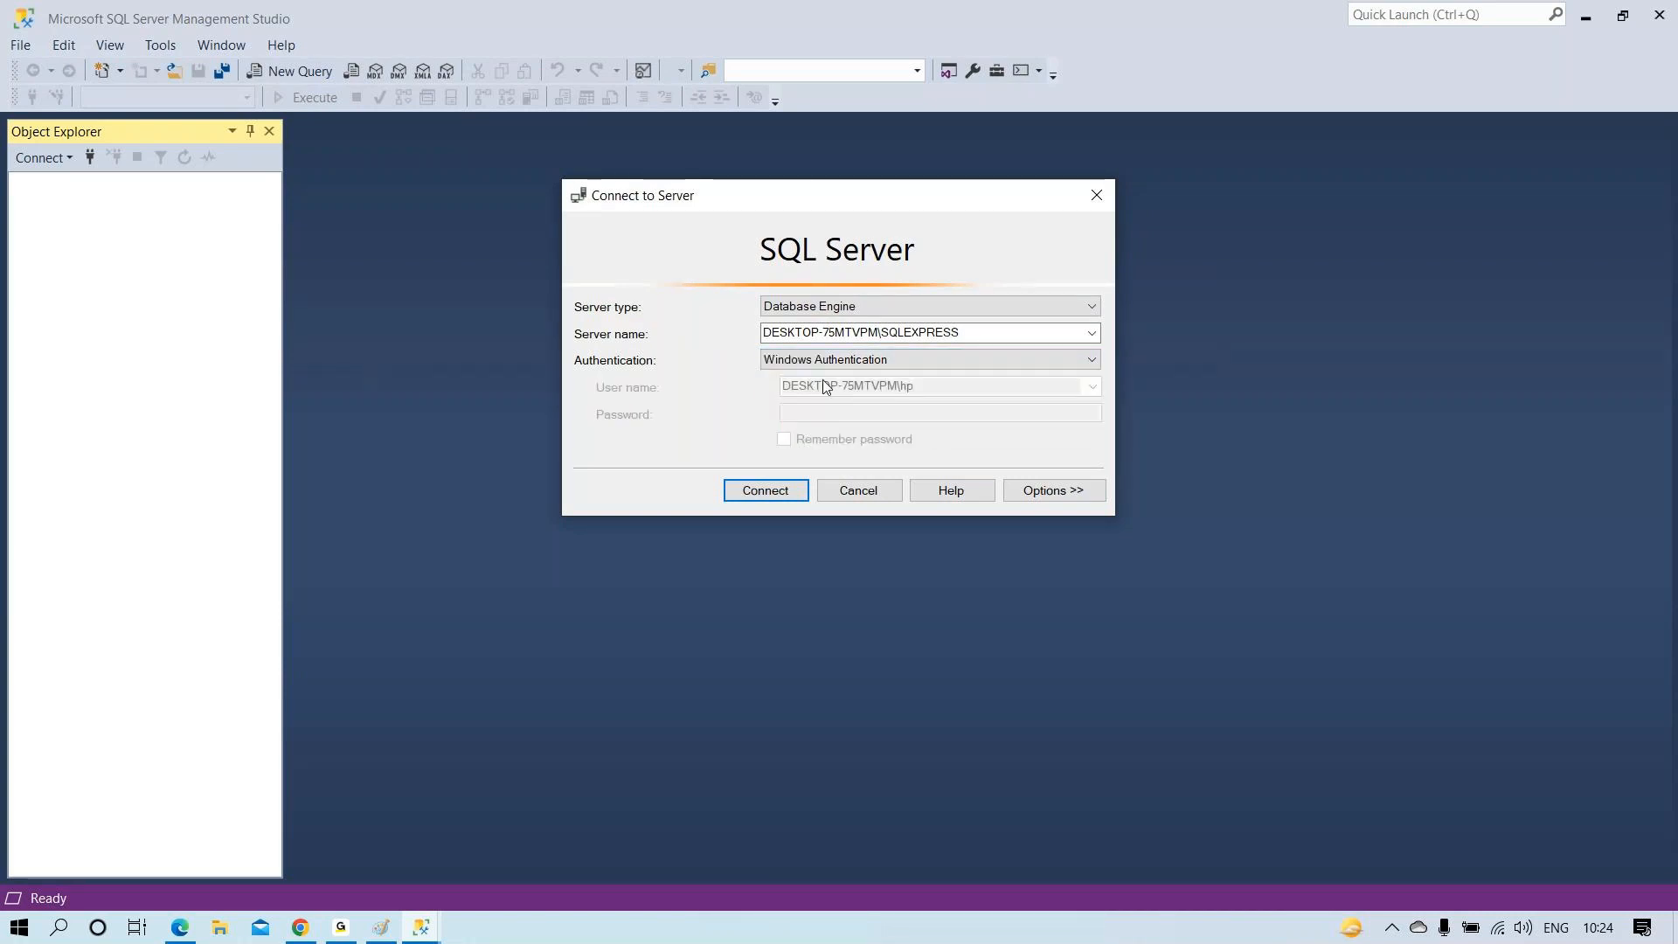
click(793, 491)
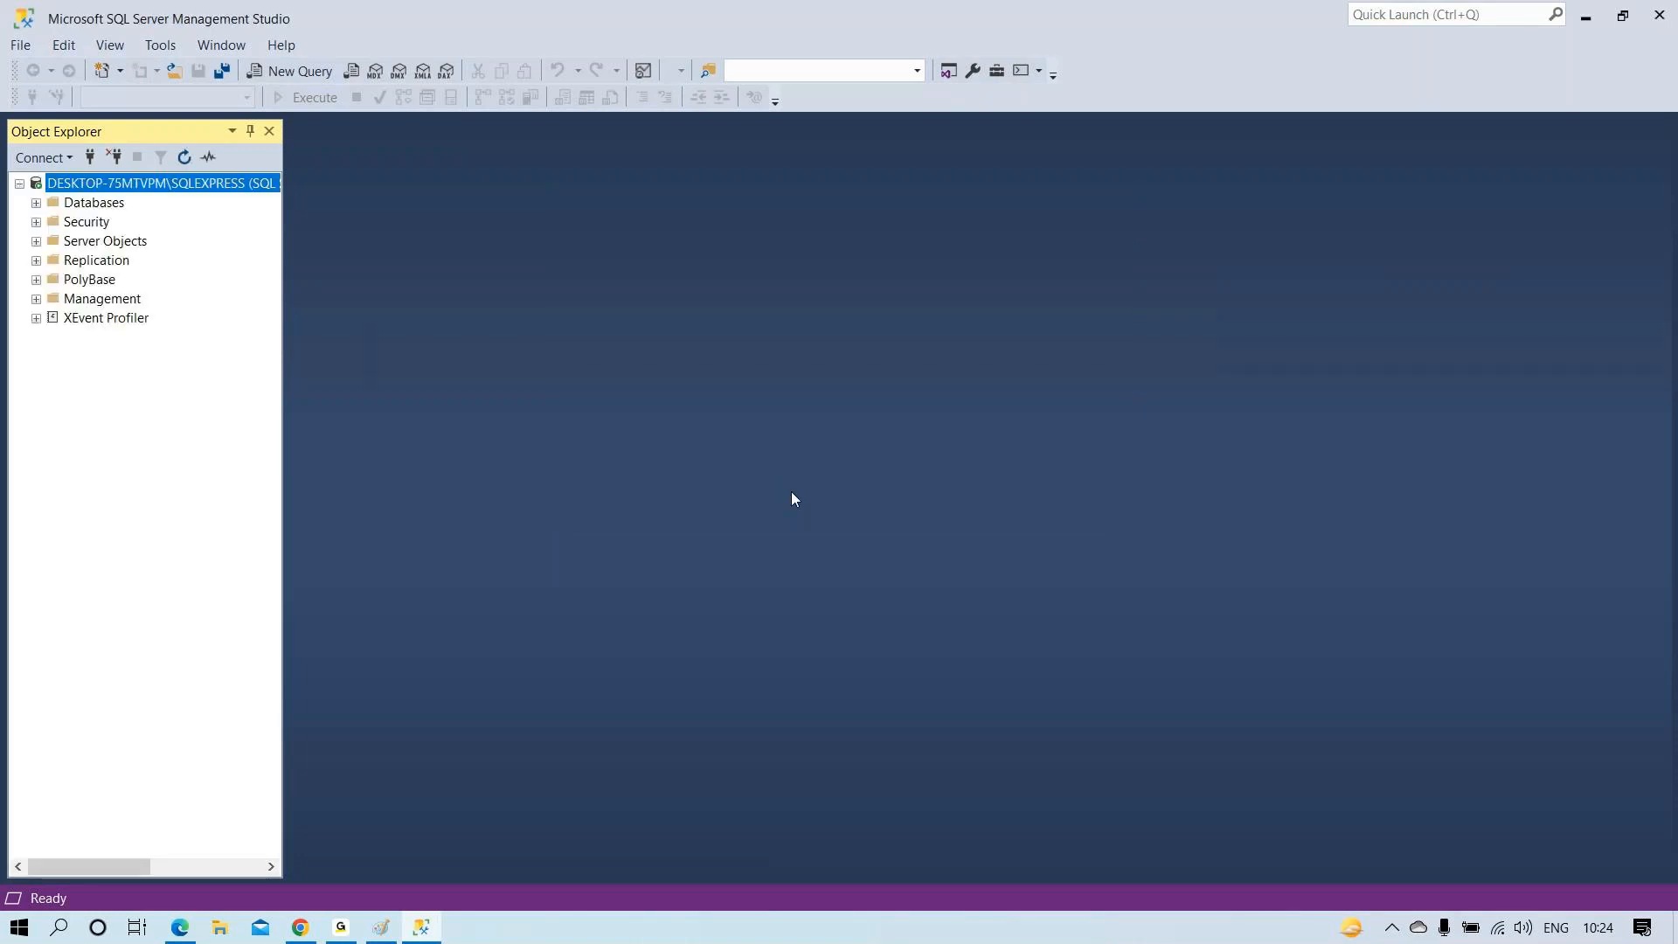
Expand the Databases folder and examine the server and instance name in the server's properties
click(35, 203)
right_click(128, 187)
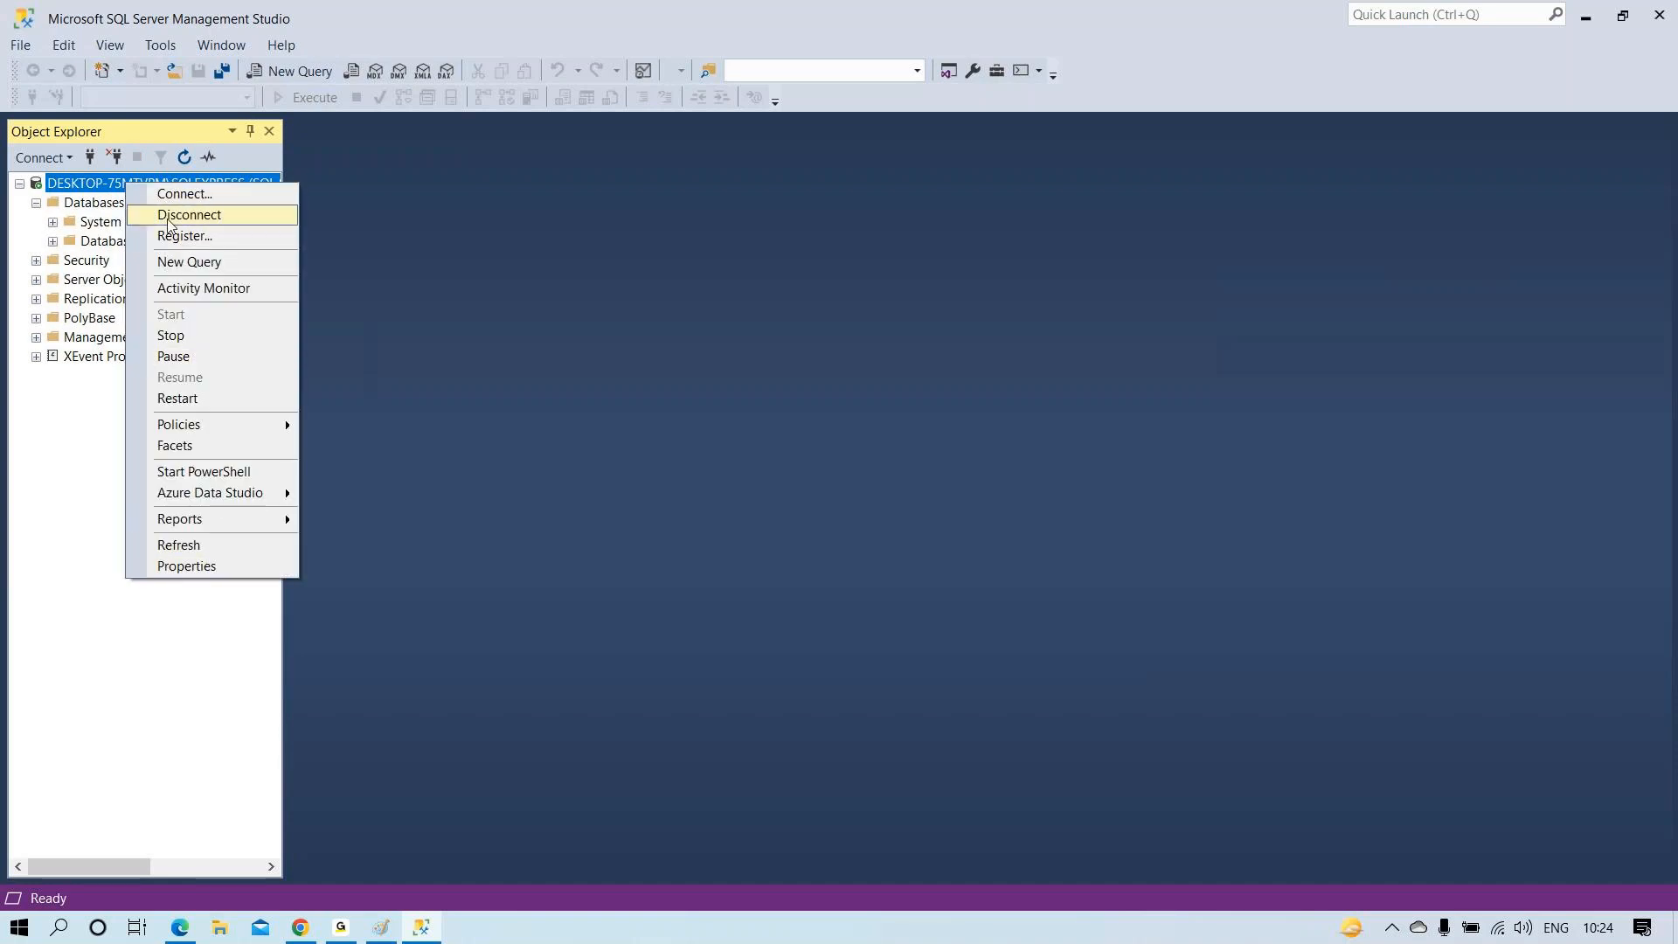
click(175, 566)
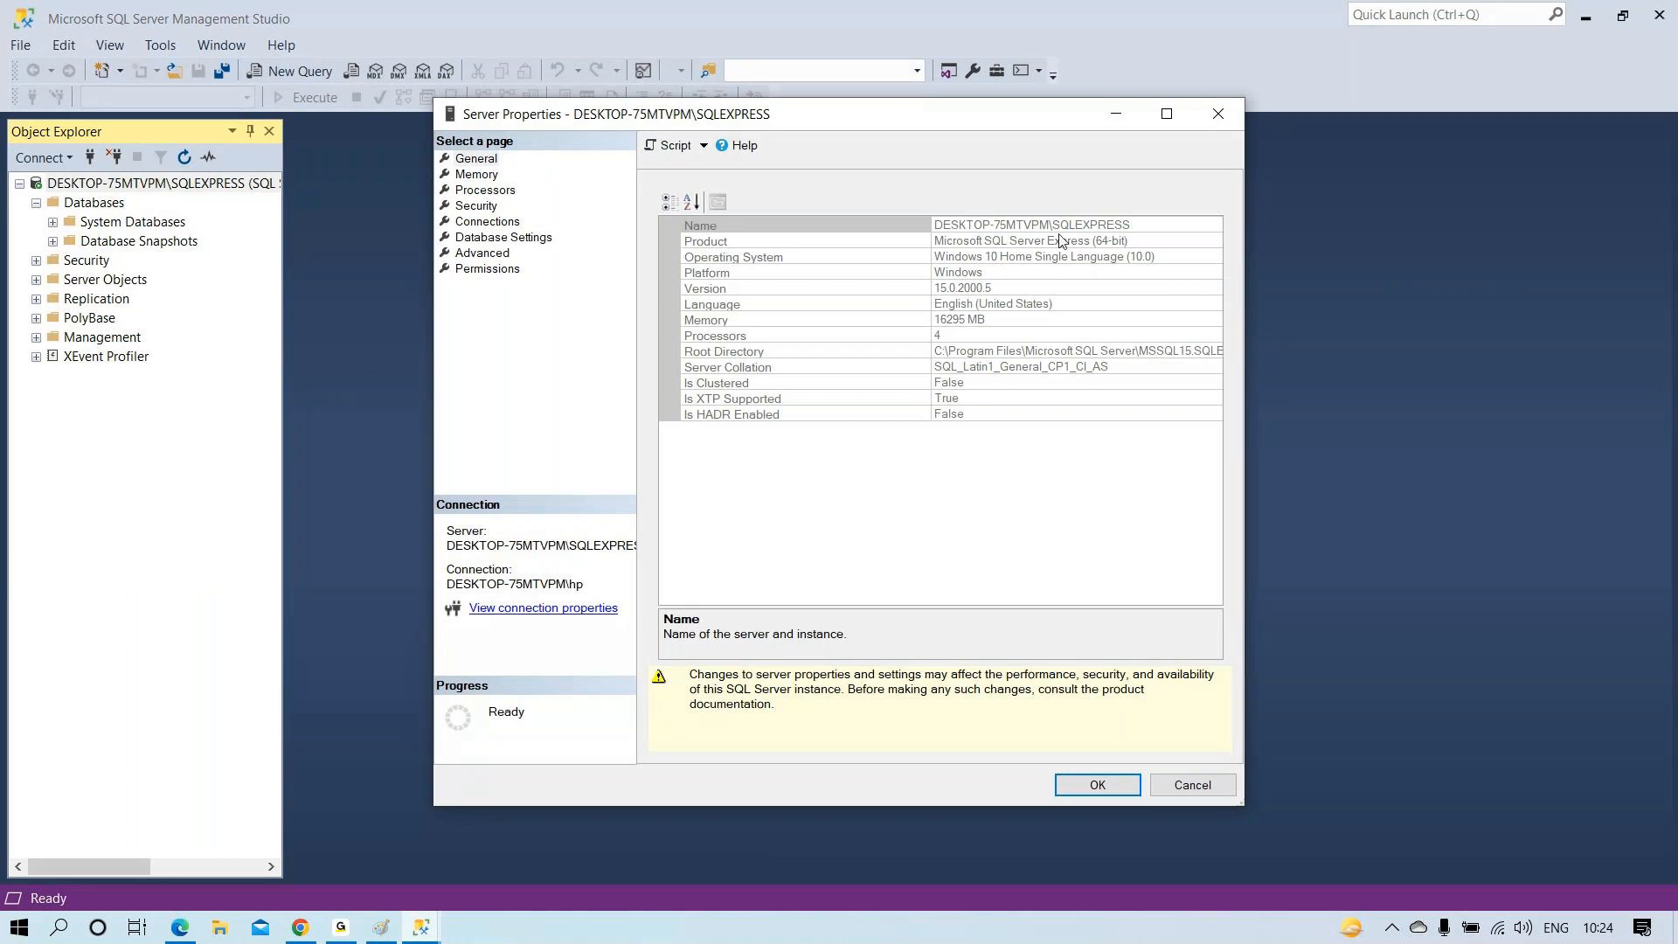
click(1172, 226)
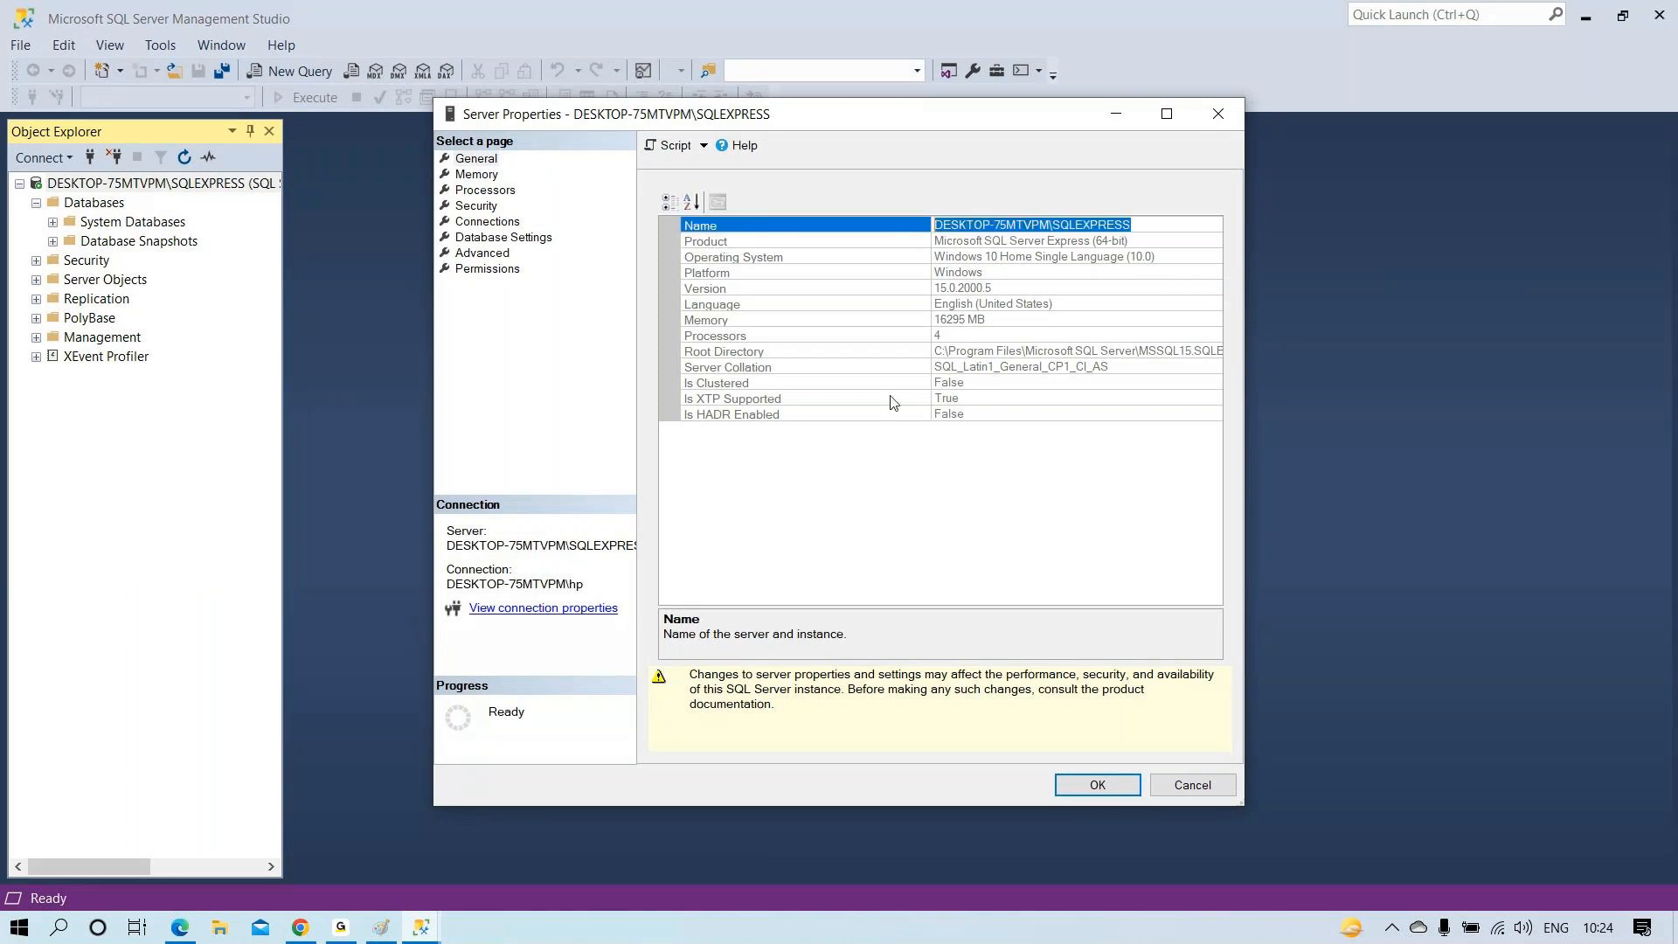
drag(1054, 225, 1133, 228)
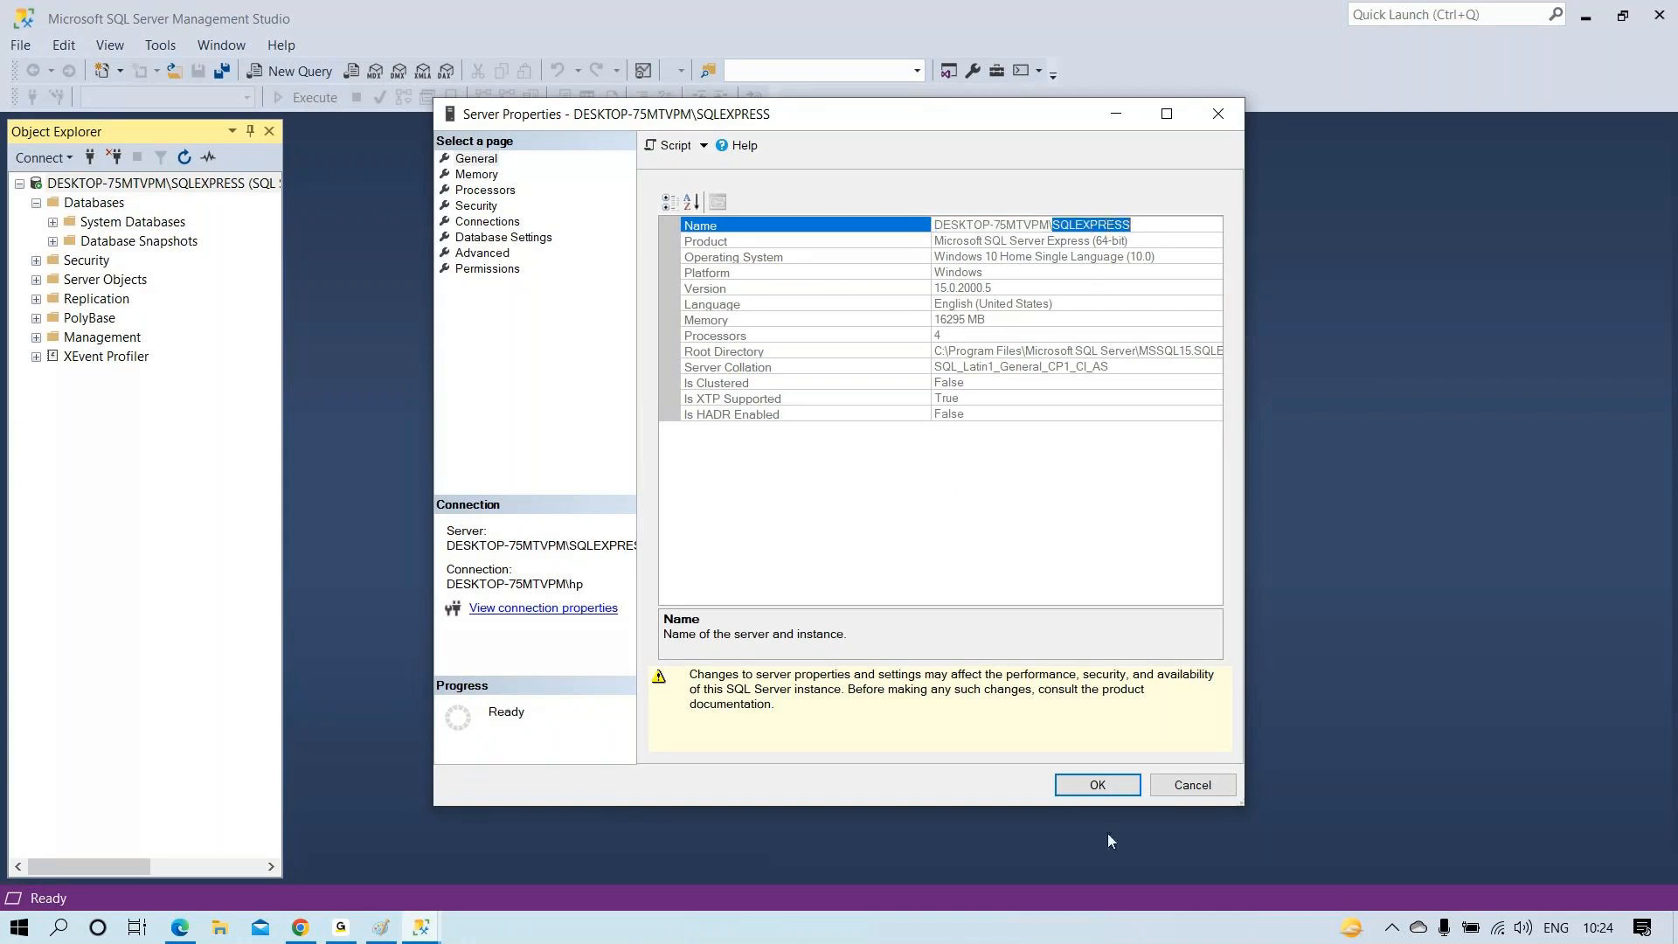
click(1098, 785)
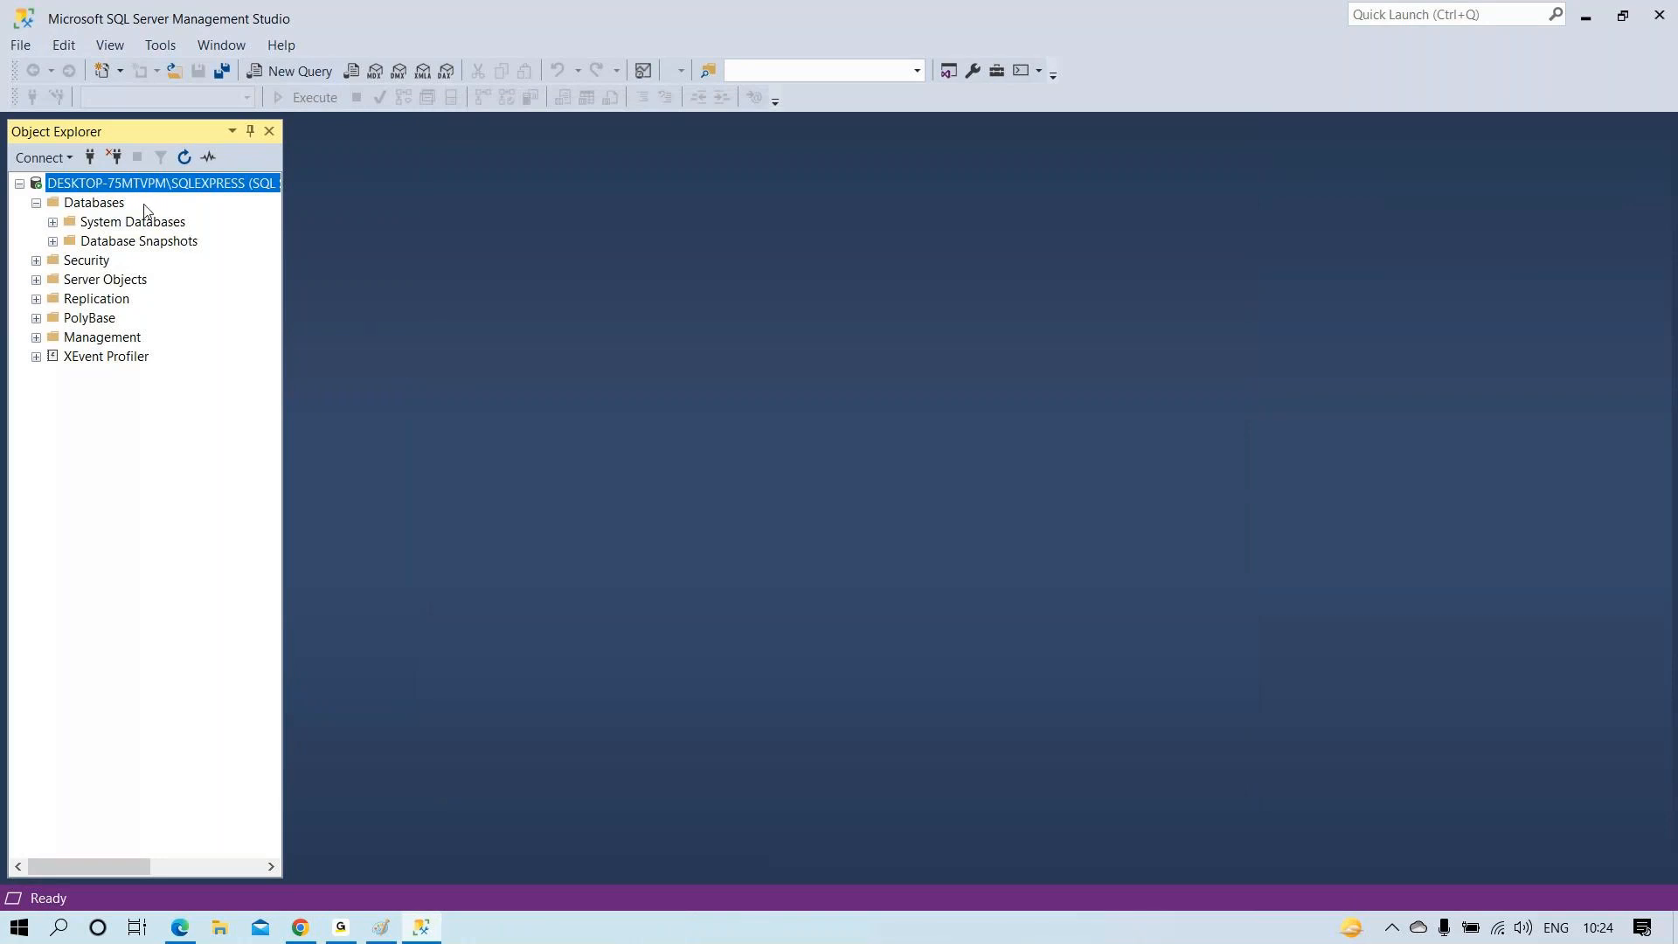
Connect to DESKTOP-75MTVPM\SQLEXPRESS again with Windows Authentication and collapse and re-expand its Databases folder
right_click(129, 187)
click(183, 198)
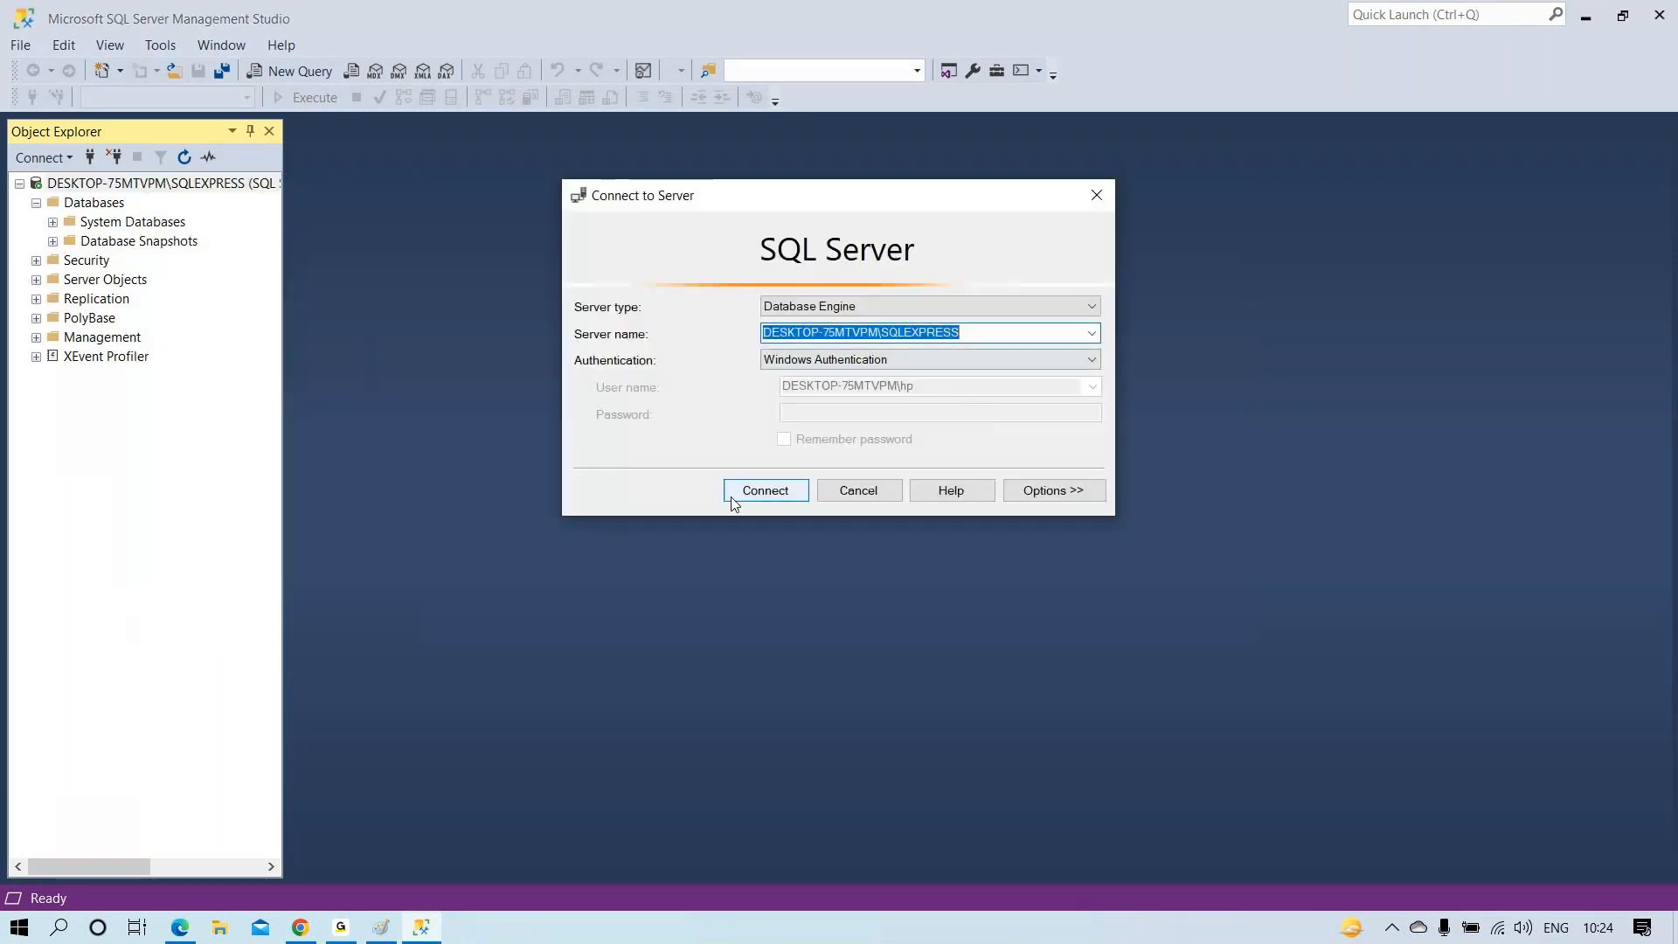
click(805, 492)
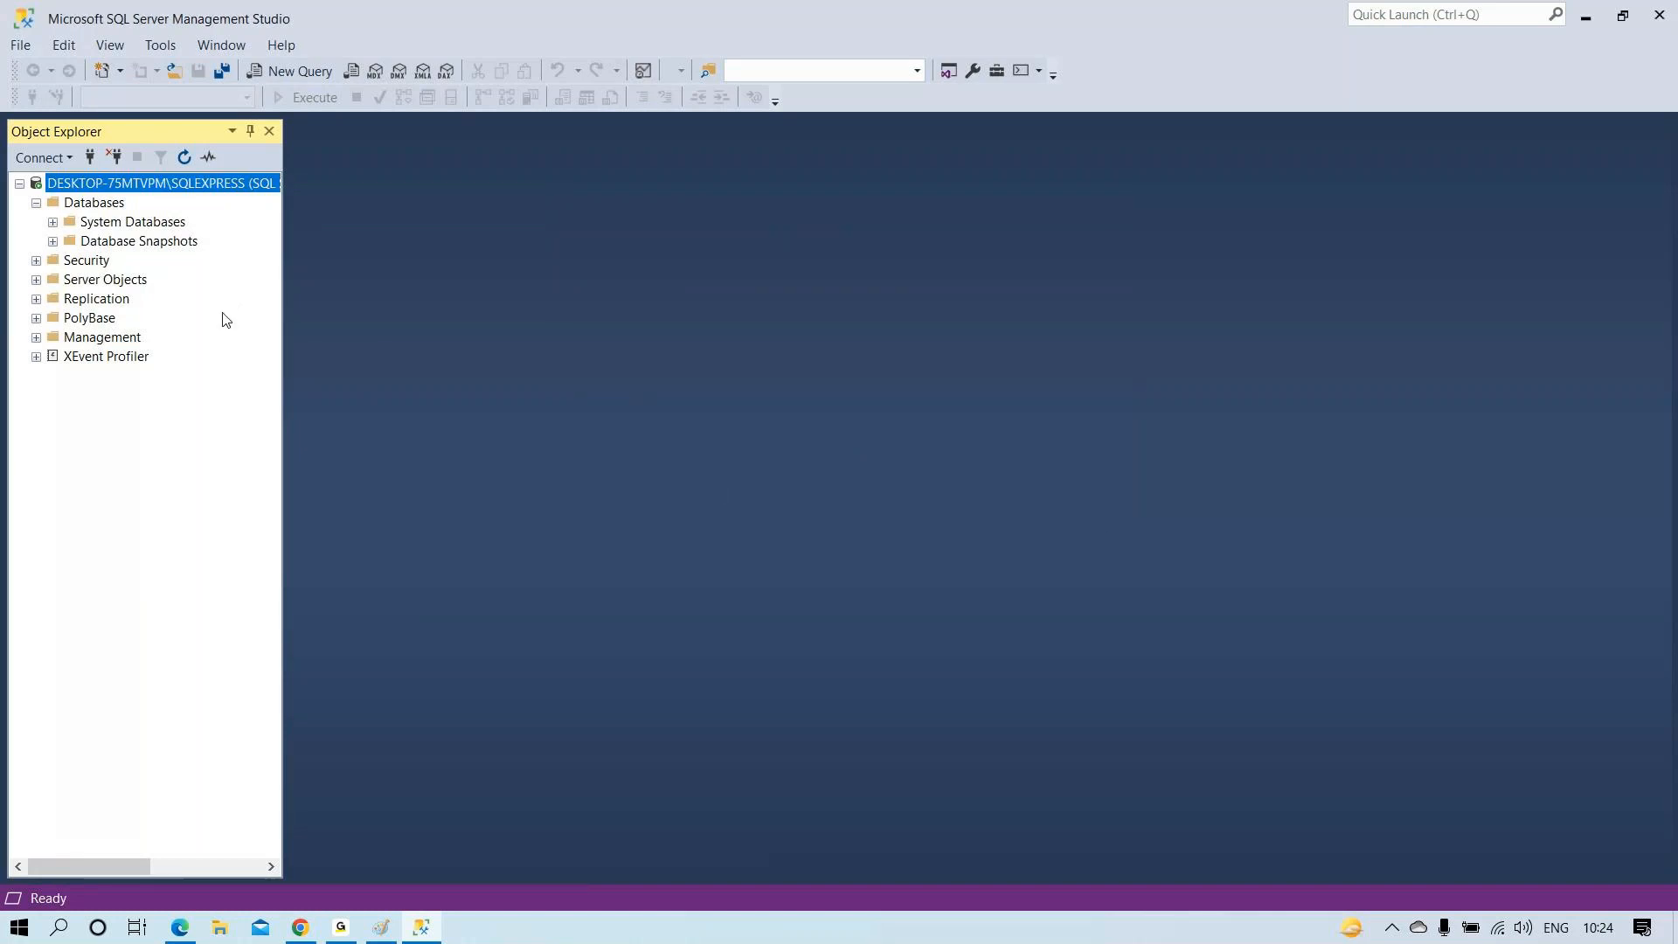
click(36, 203)
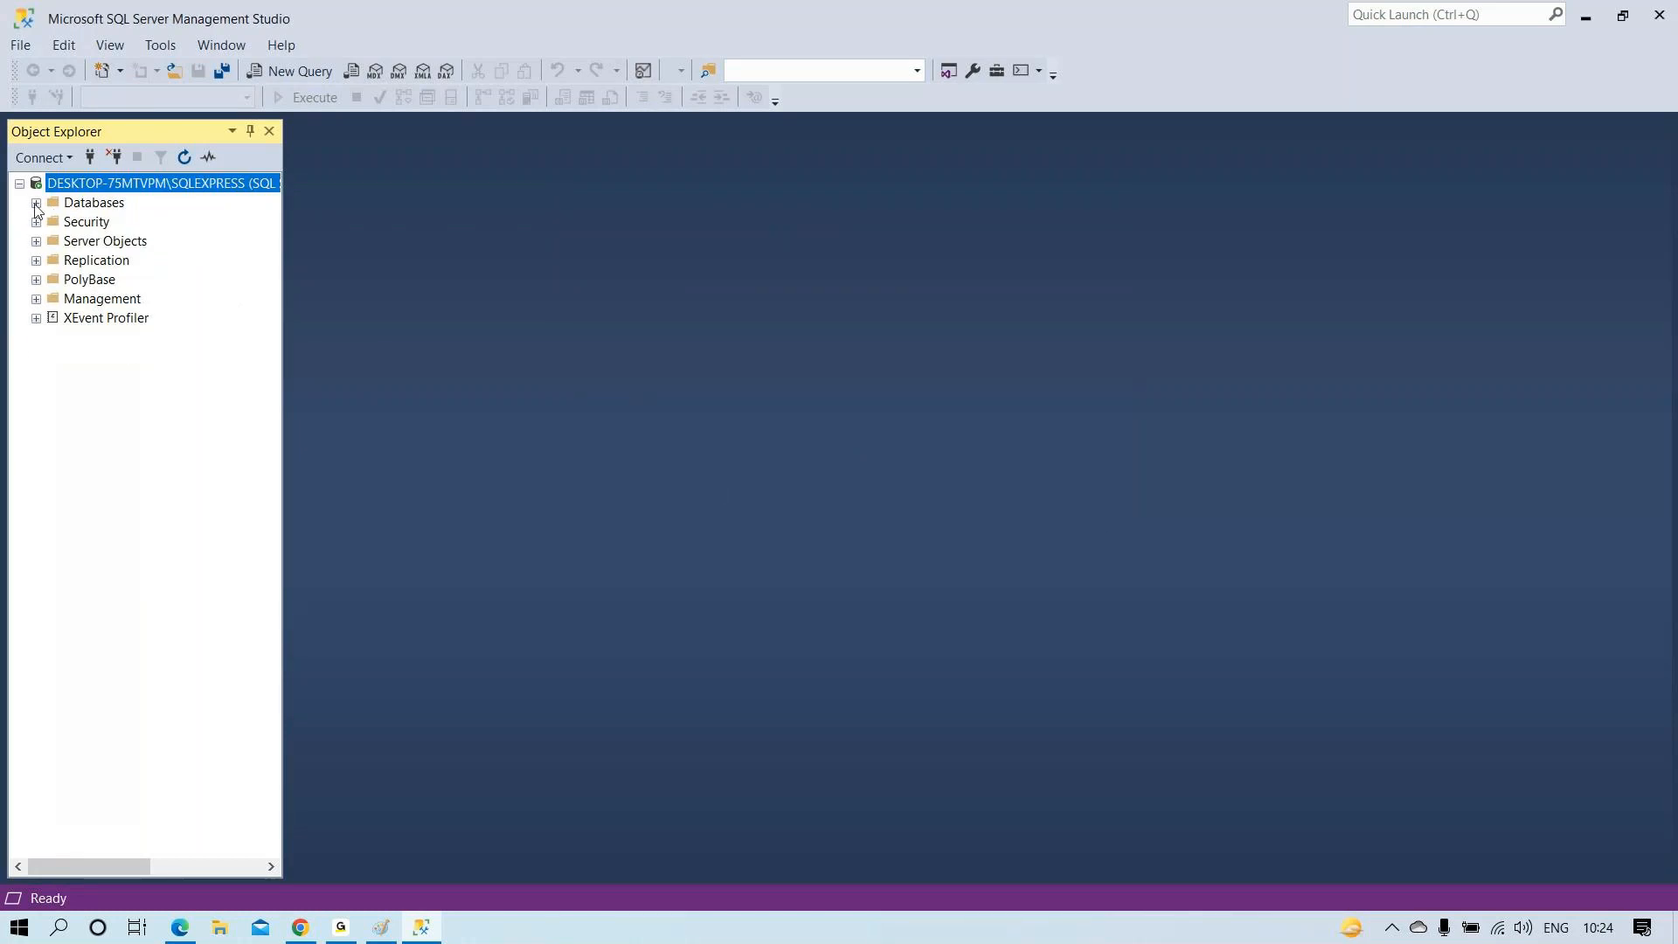
click(36, 203)
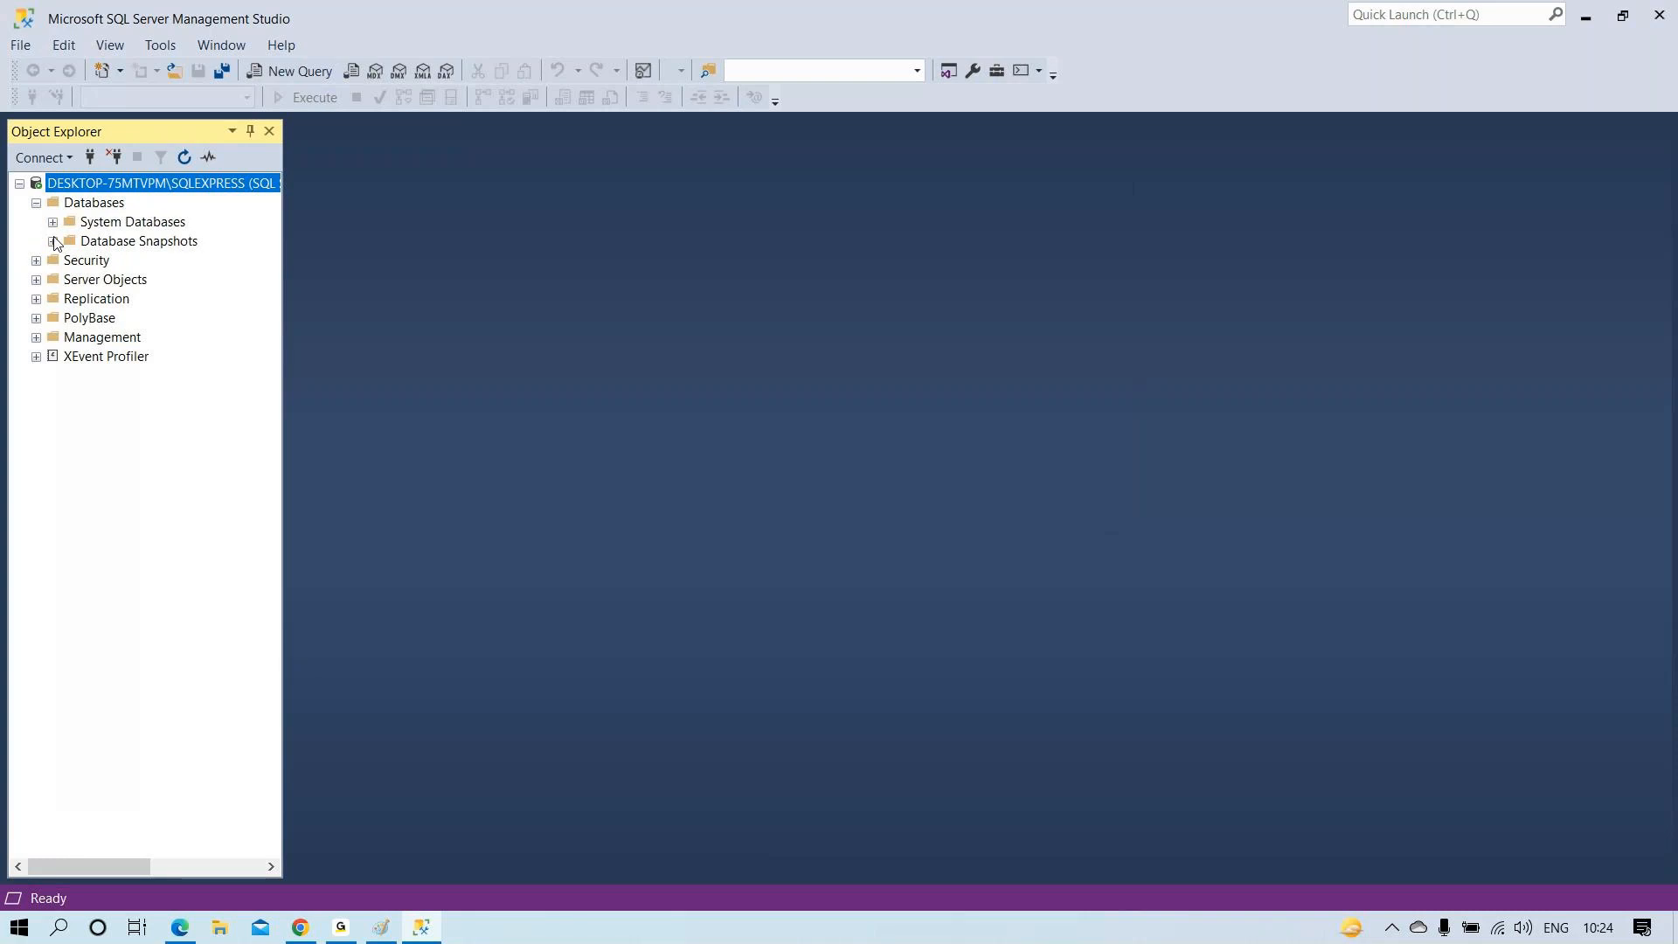
Expand System Databases and examine tempdb's tables and the contents of msdb and model
click(53, 242)
click(52, 222)
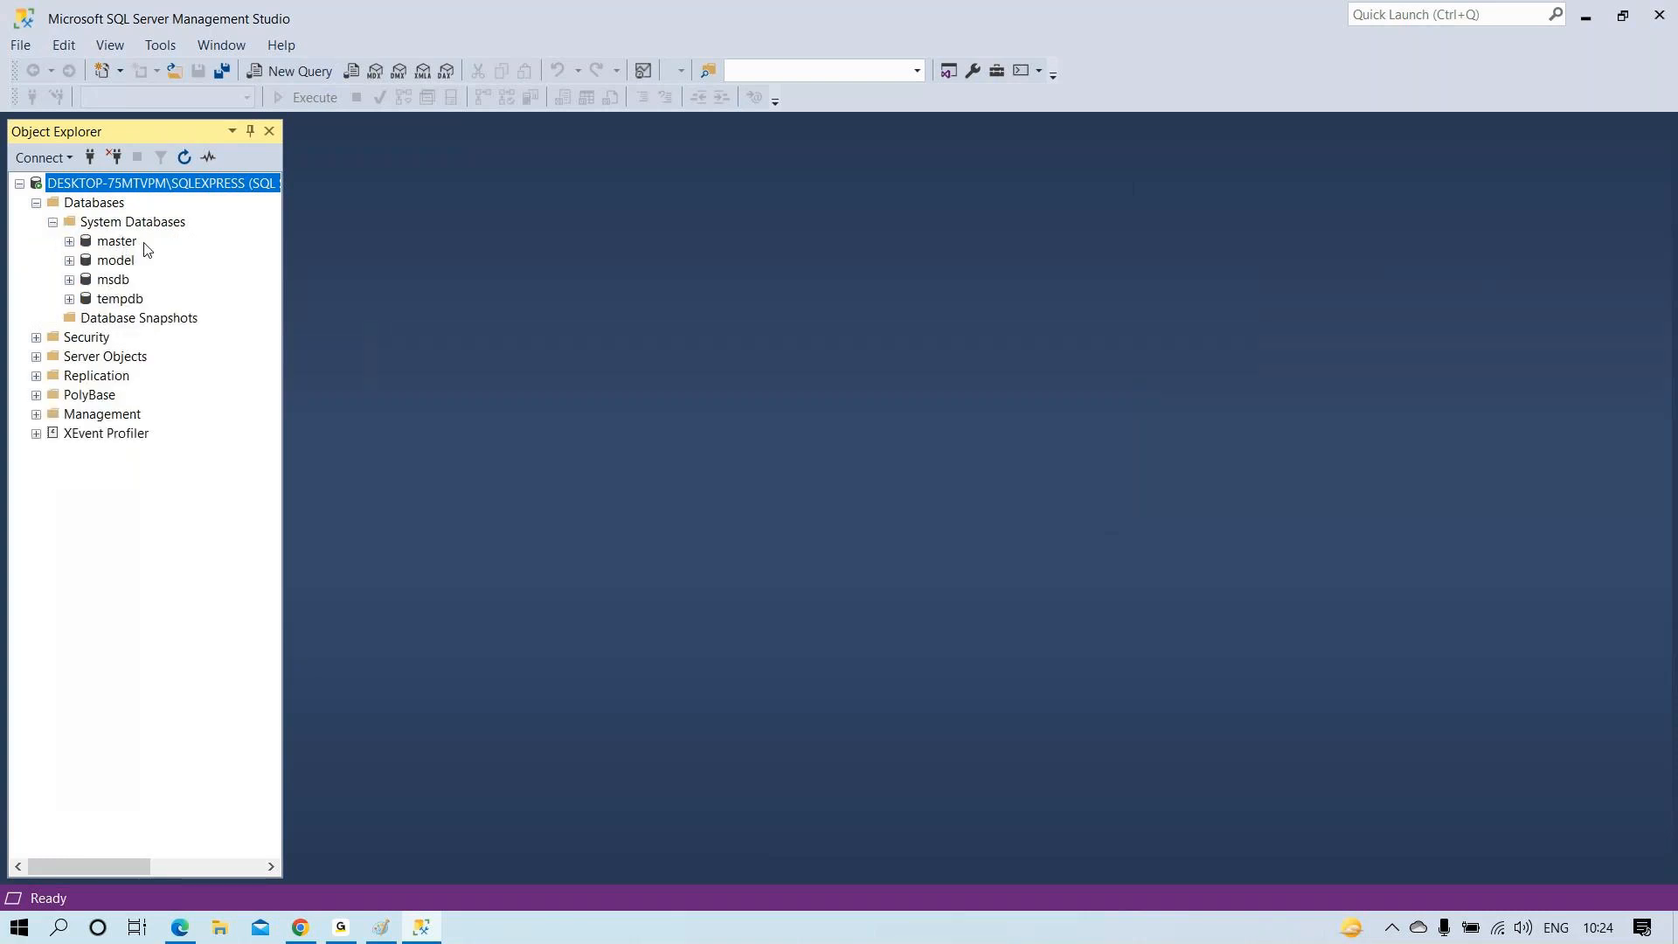
click(69, 299)
click(85, 318)
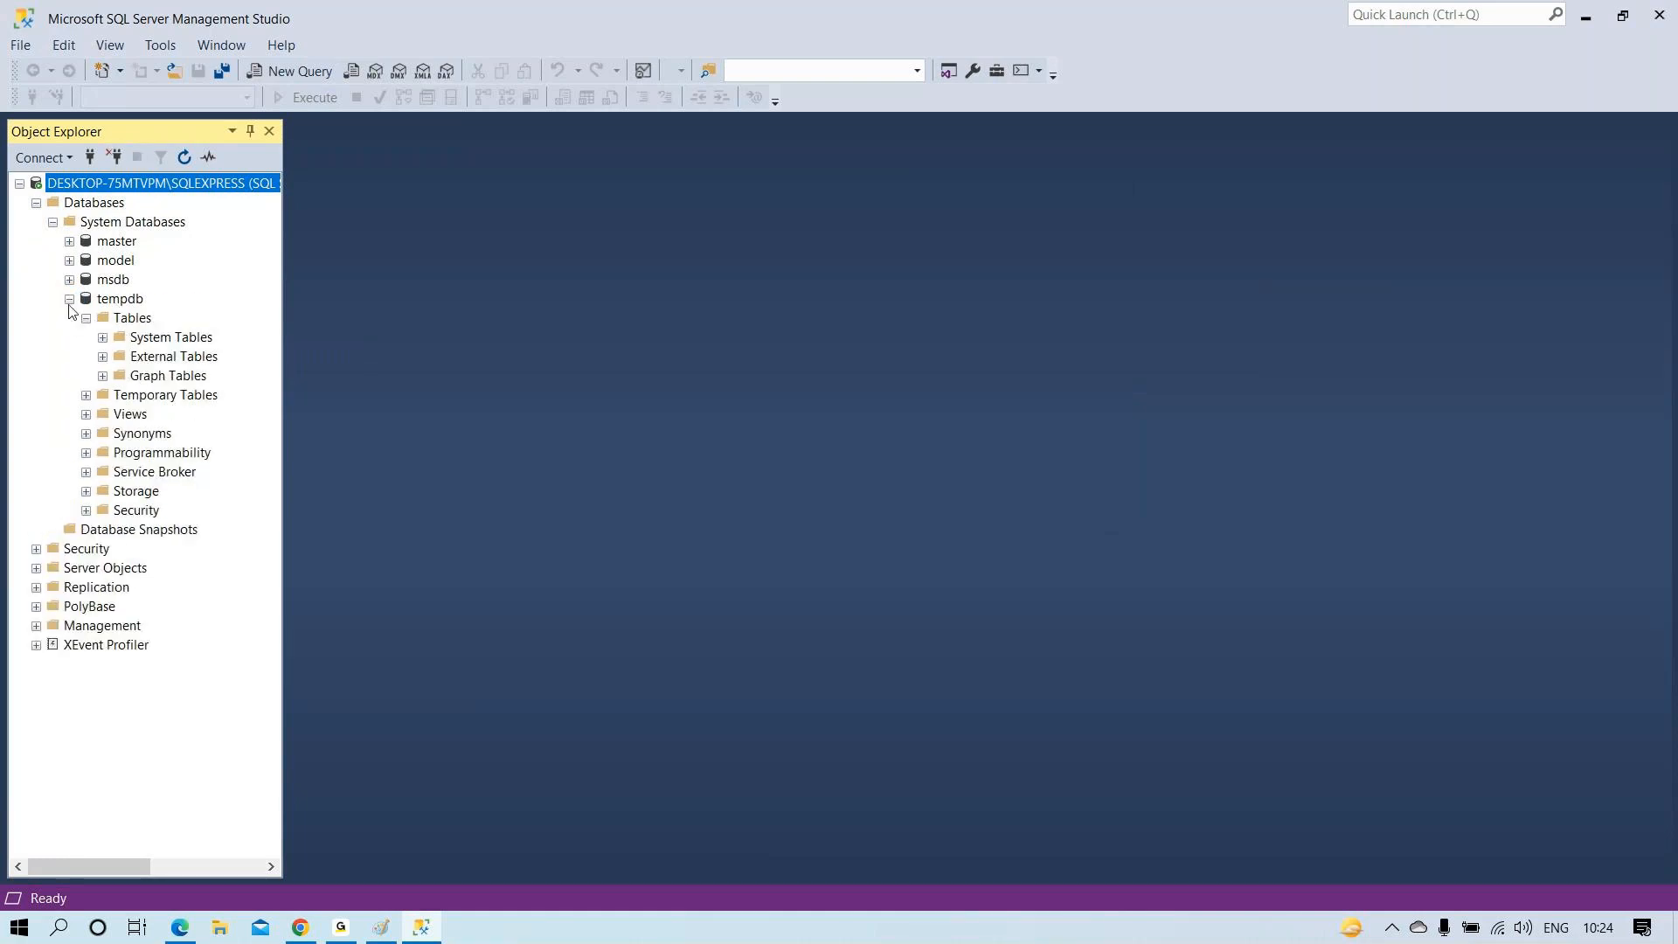
click(69, 299)
click(70, 280)
click(69, 279)
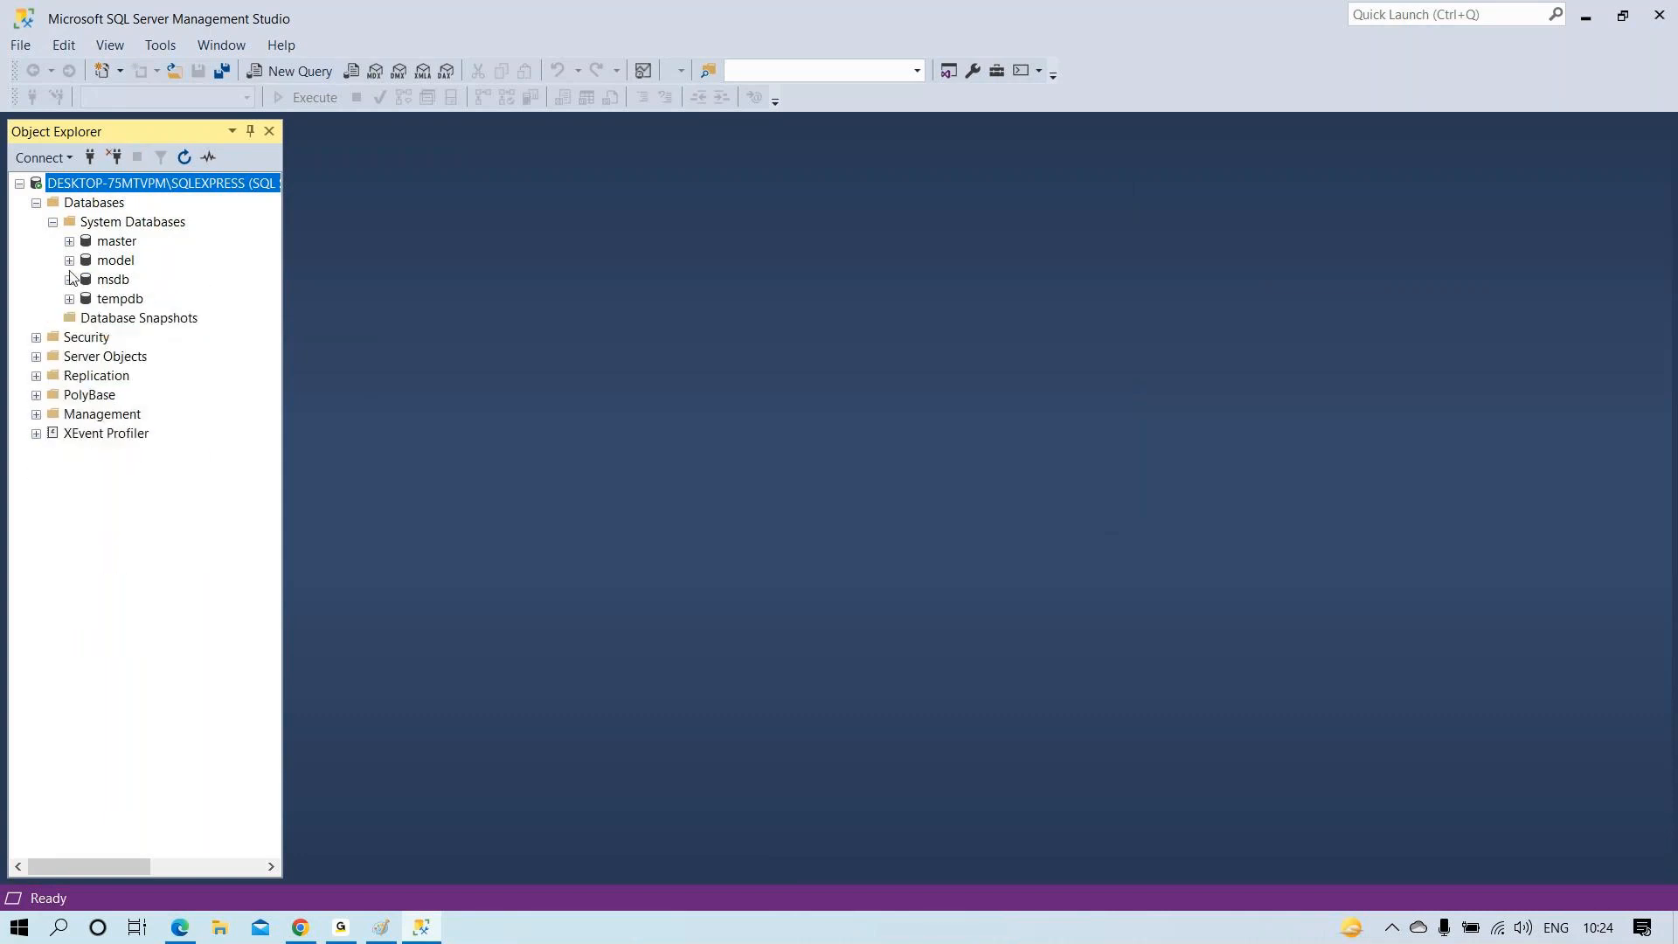
click(69, 260)
click(69, 261)
Start a new database under the Databases folder and name it SampleDb
right_click(101, 212)
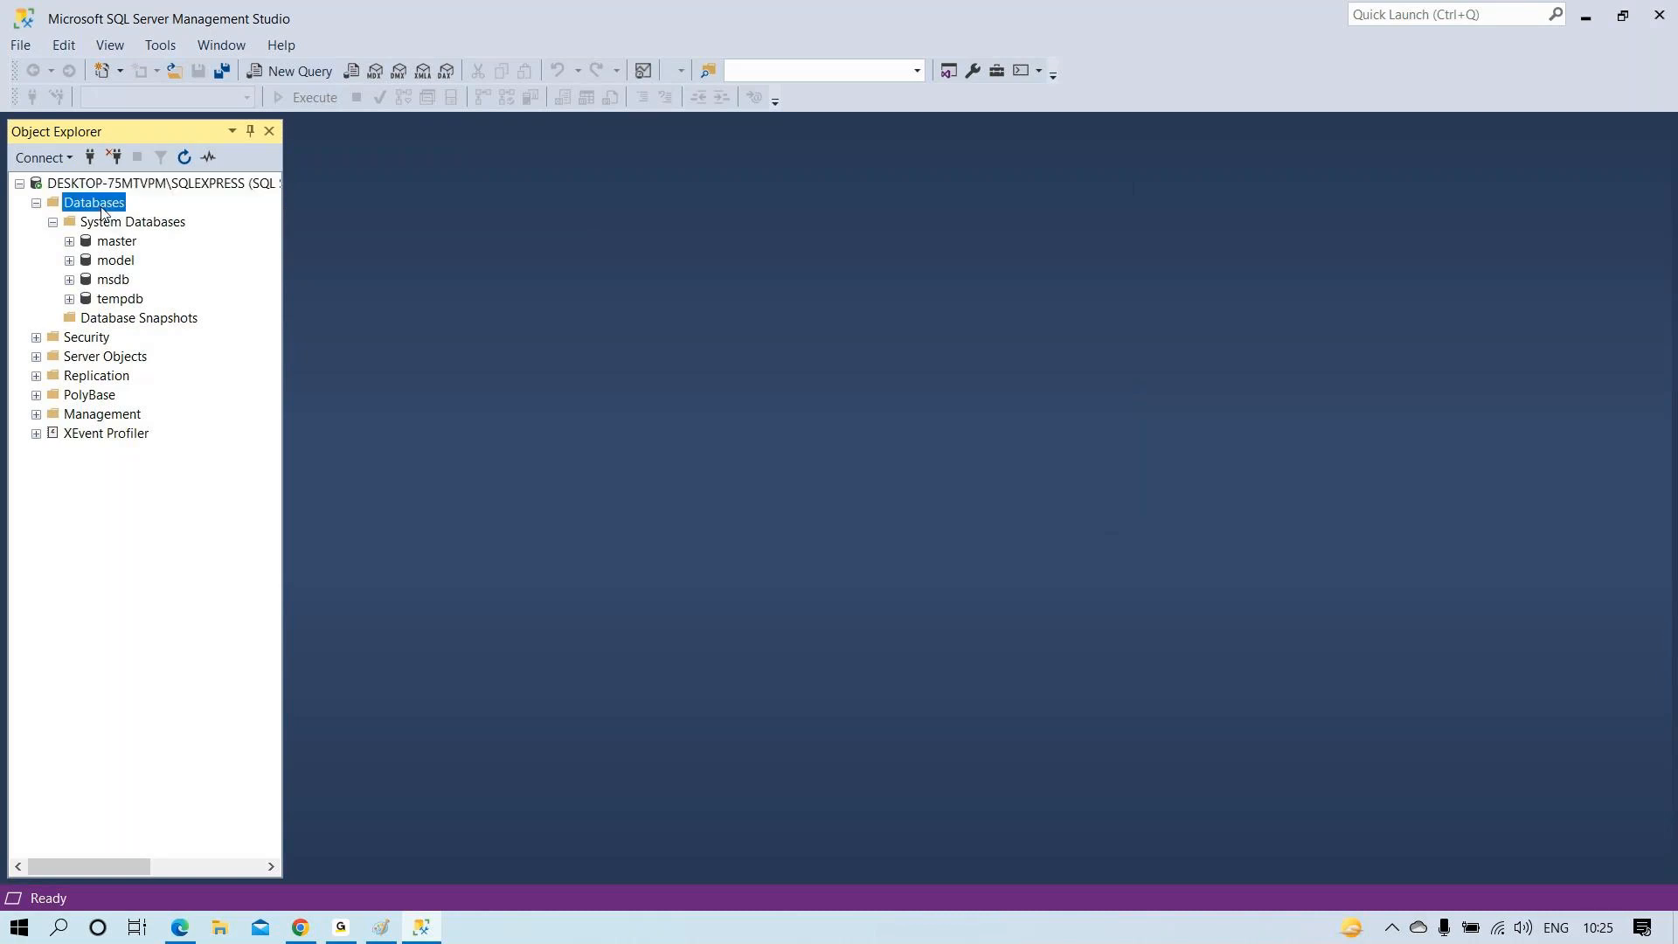
click(154, 219)
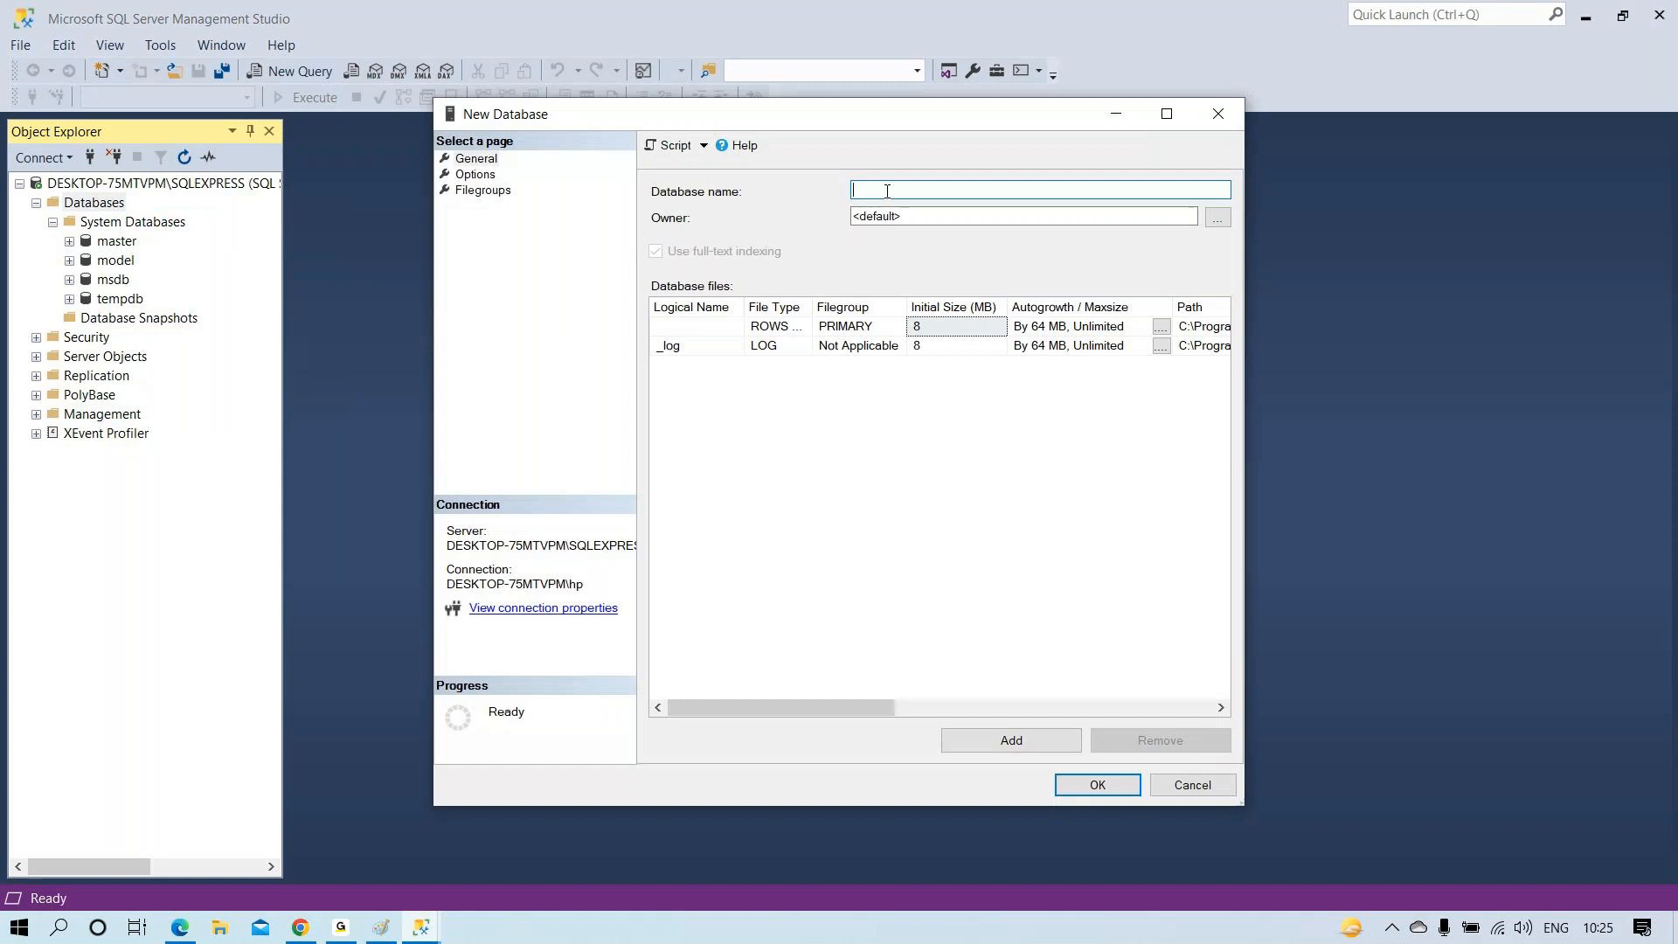
text(SampleDb)
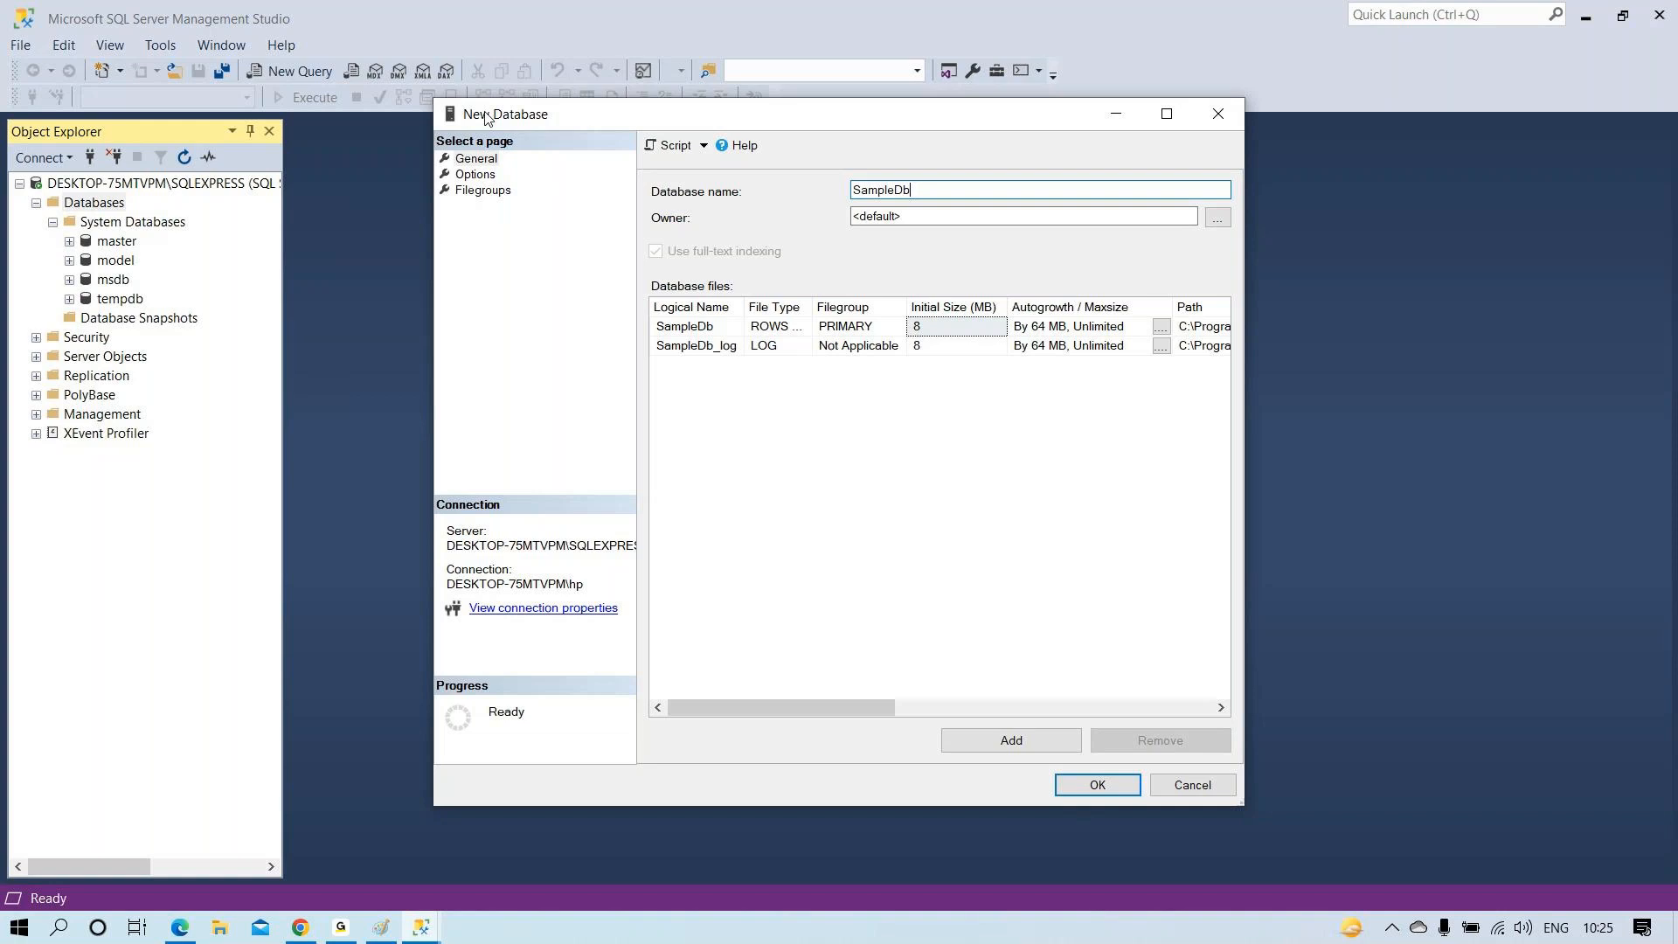
Switch to the DB-SETUP drawing in Paint and draw a rounded rectangle about 453 × 590 px below SQL EXPRESS EDITION
click(382, 929)
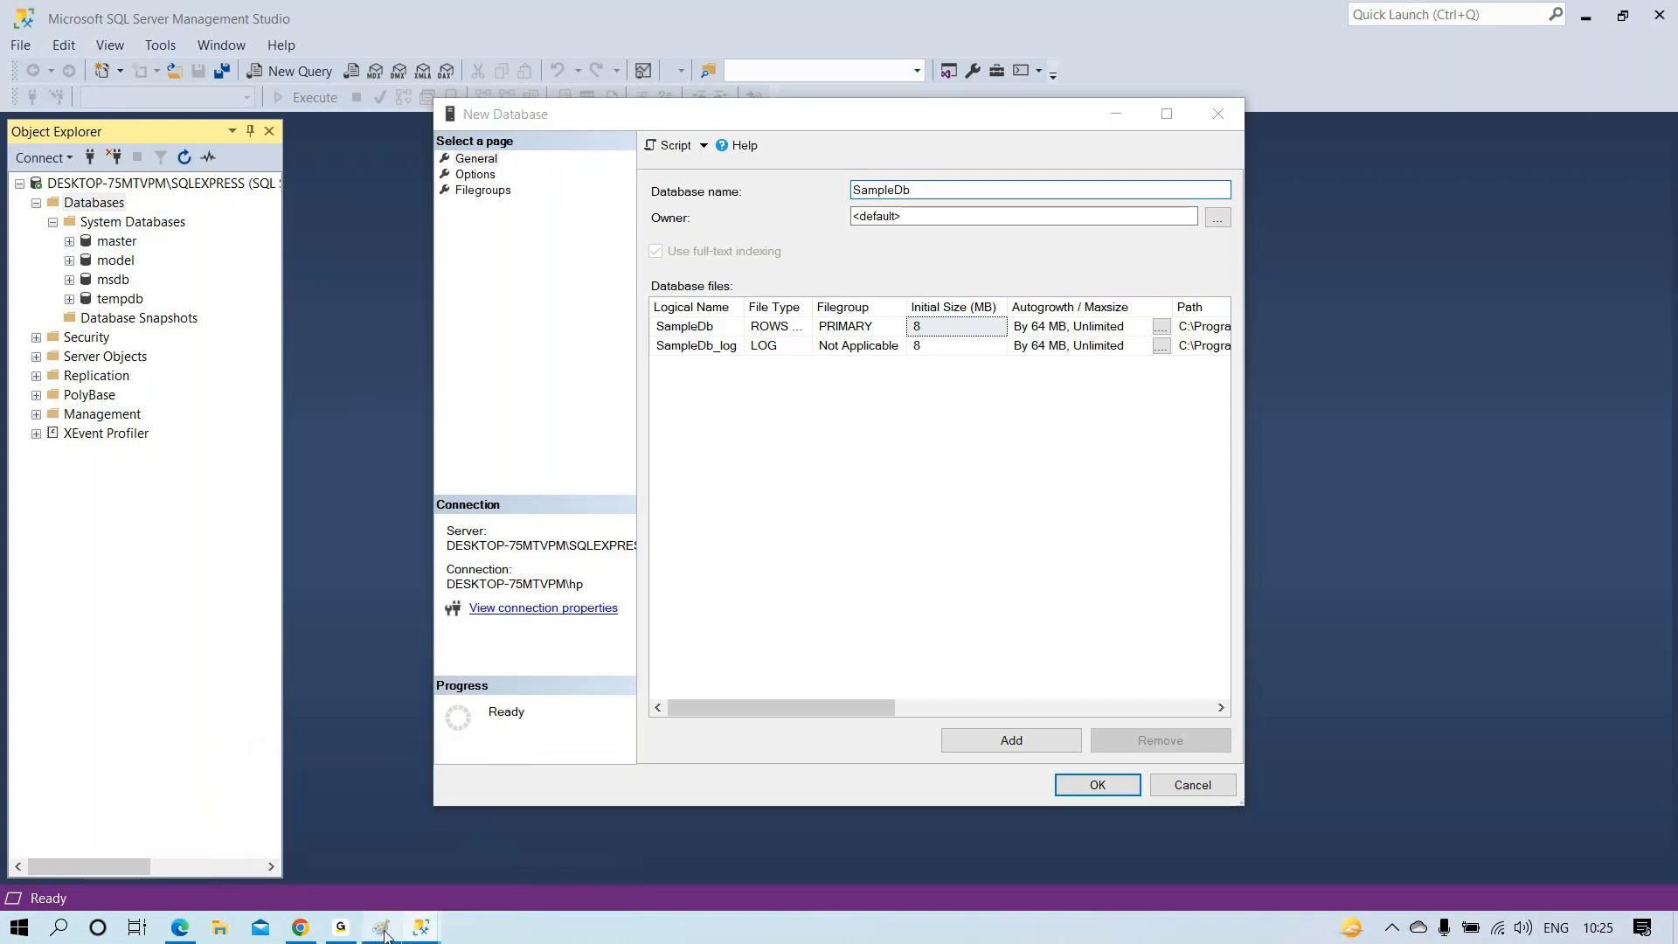
scroll(586, 472, down, 3)
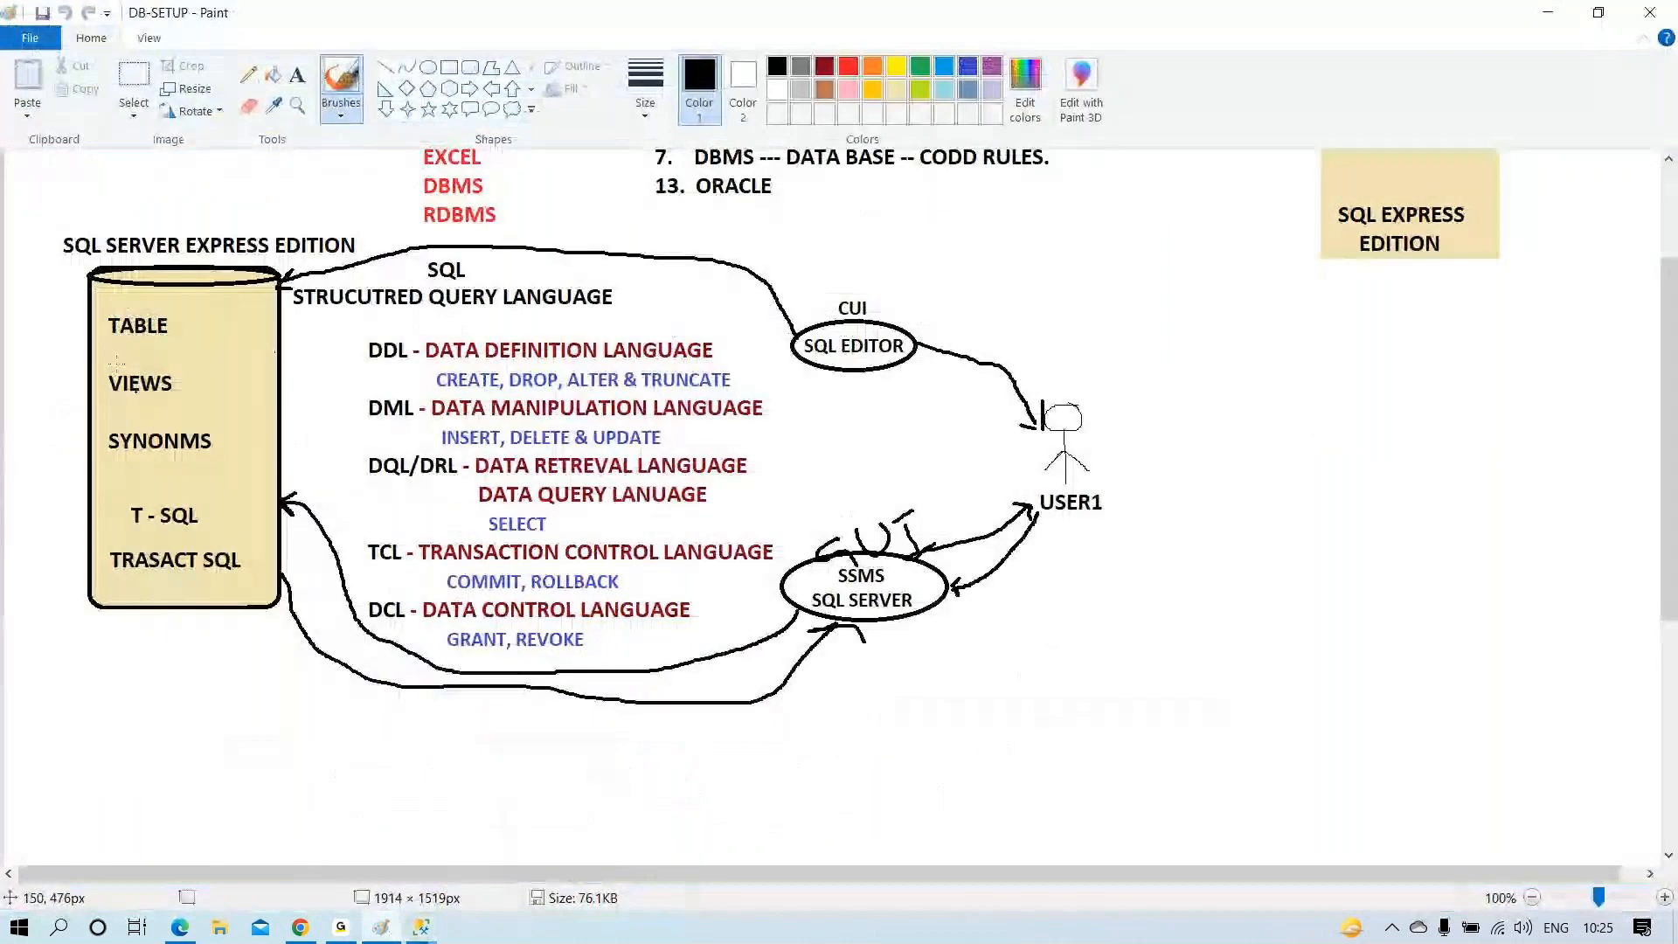
click(470, 70)
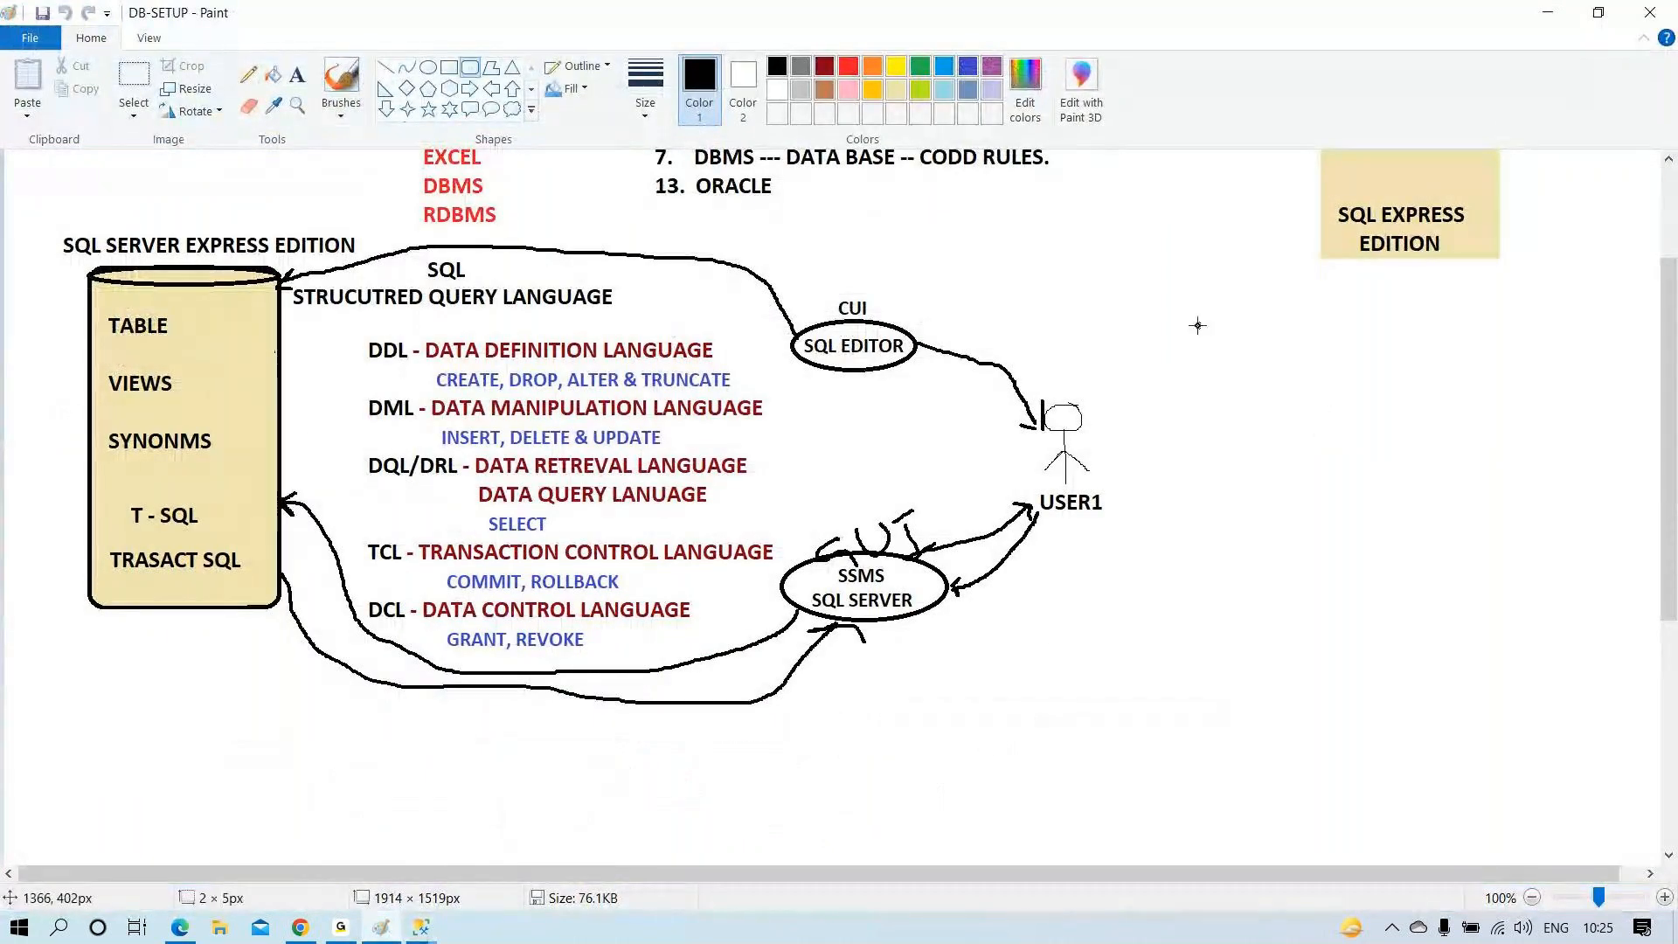
drag(1198, 325, 1592, 837)
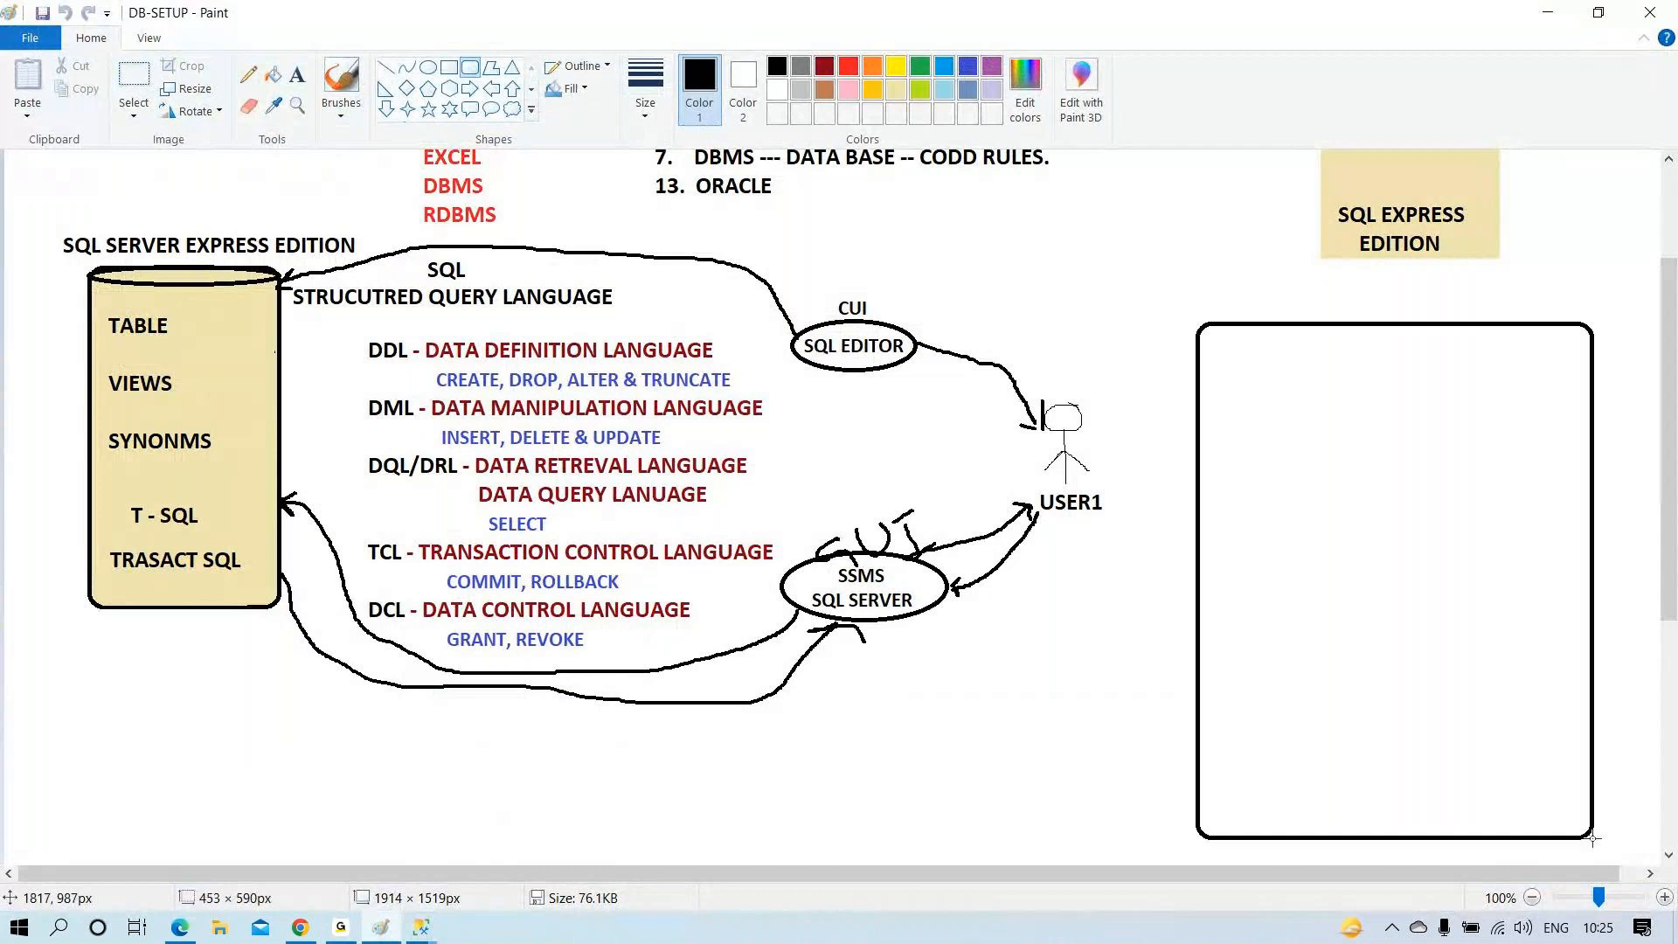
Add the text EMPLOYEES inside the lower part of the large rounded rectangle
click(297, 74)
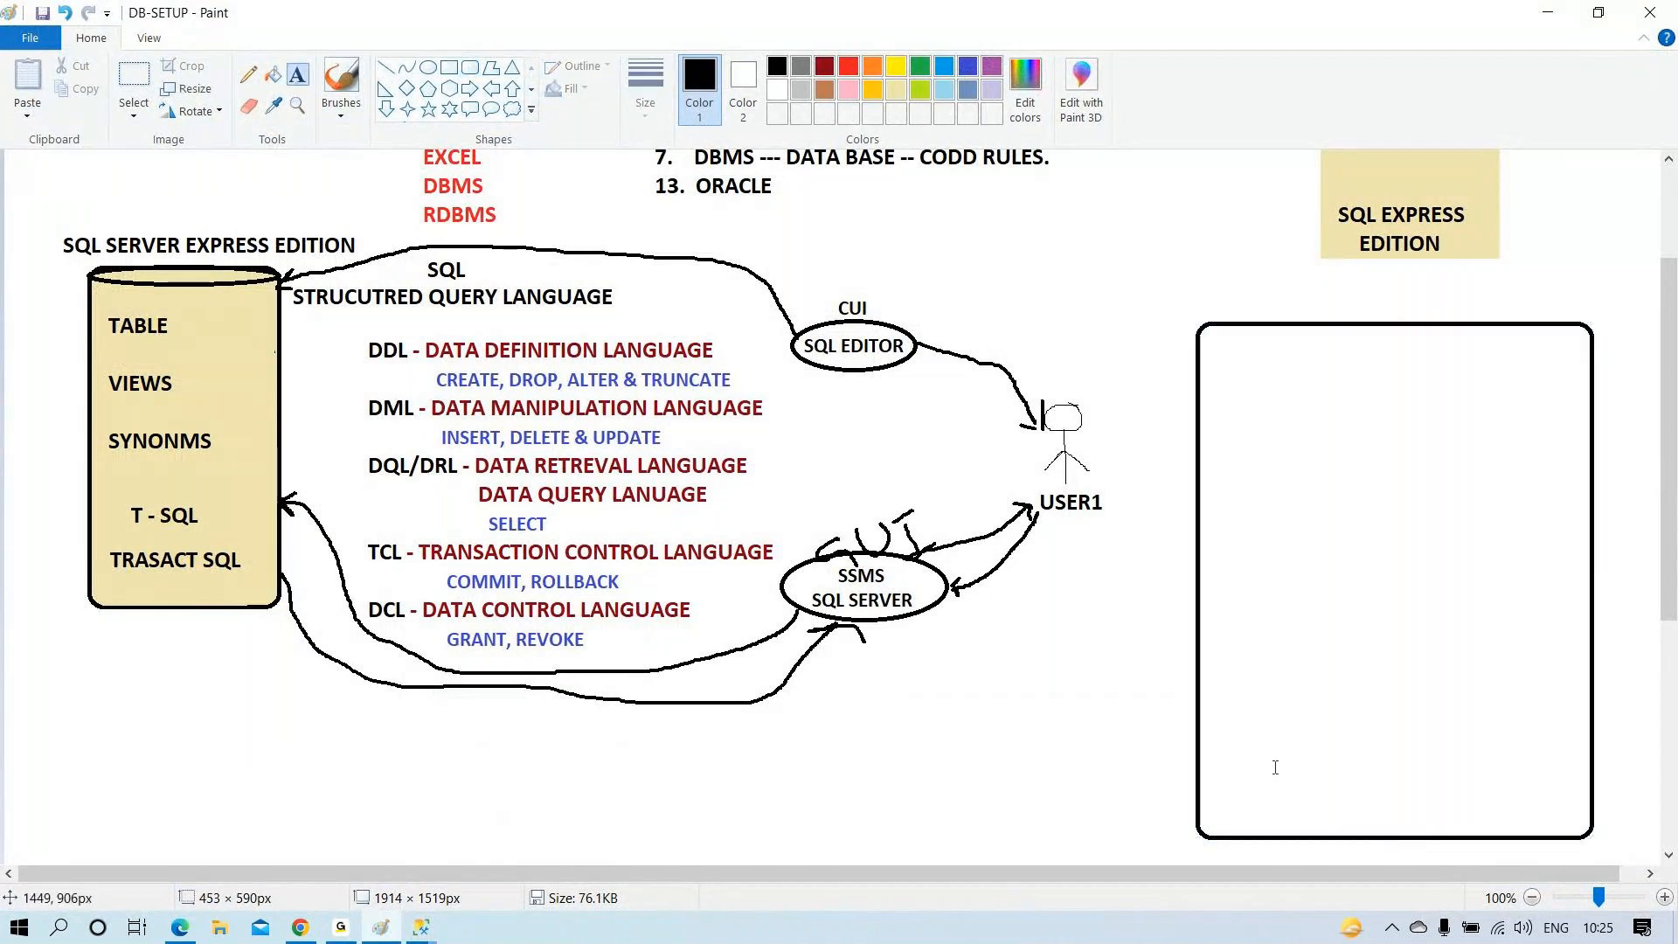
drag(1251, 757, 1361, 796)
text(EMP)
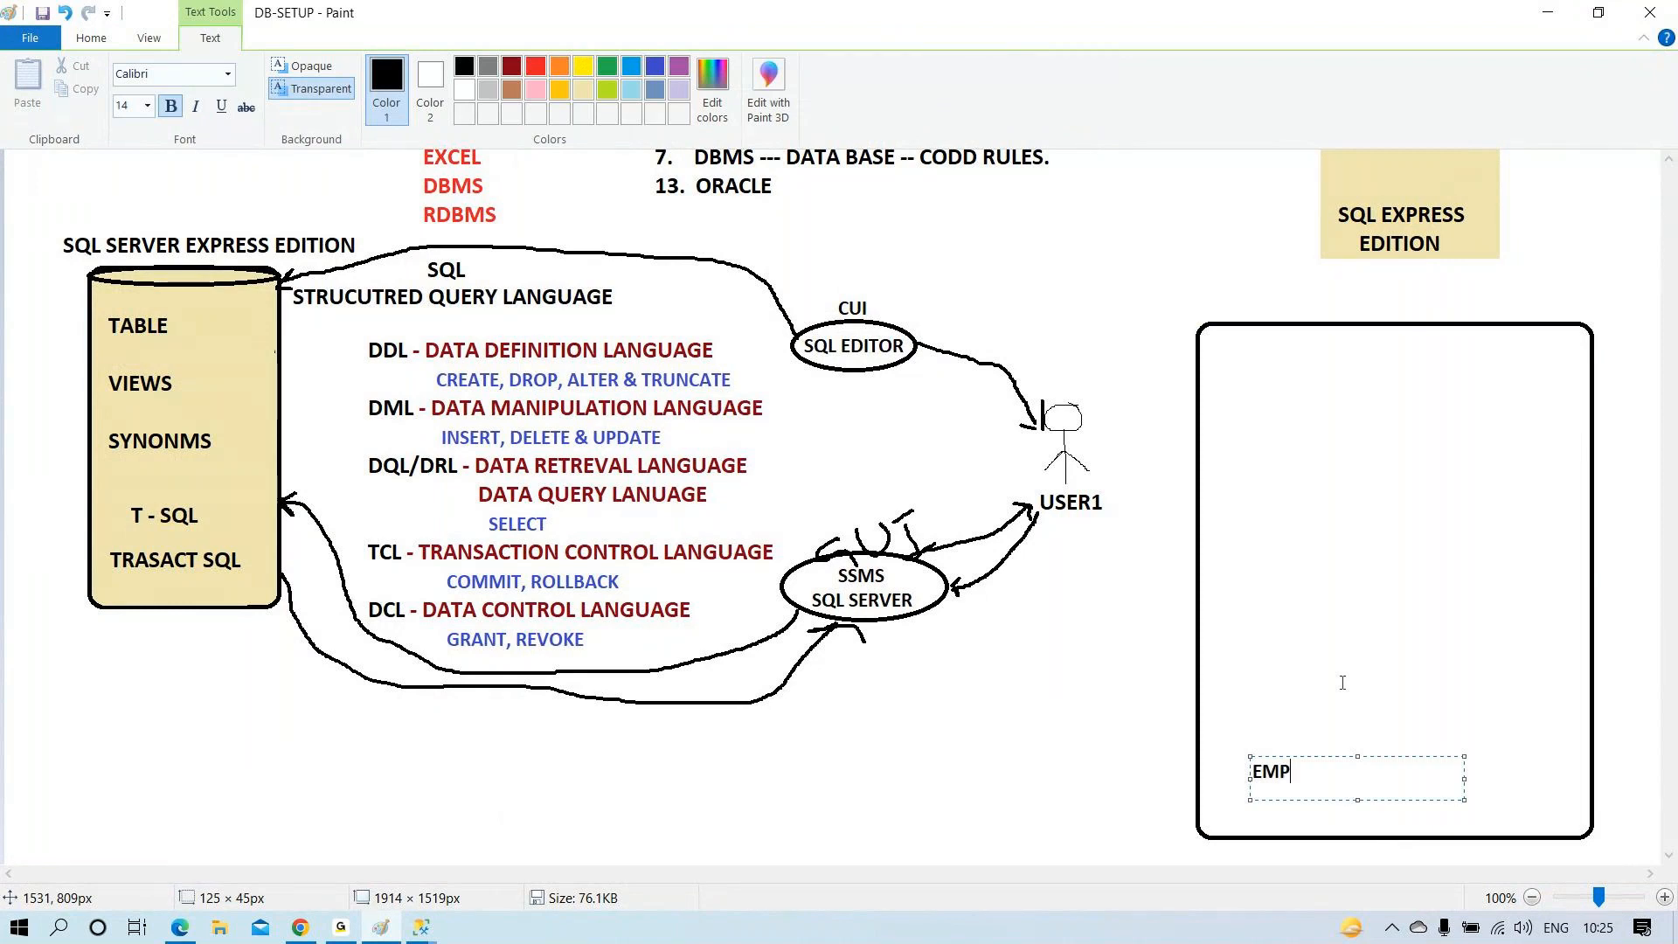
text(LOYEES)
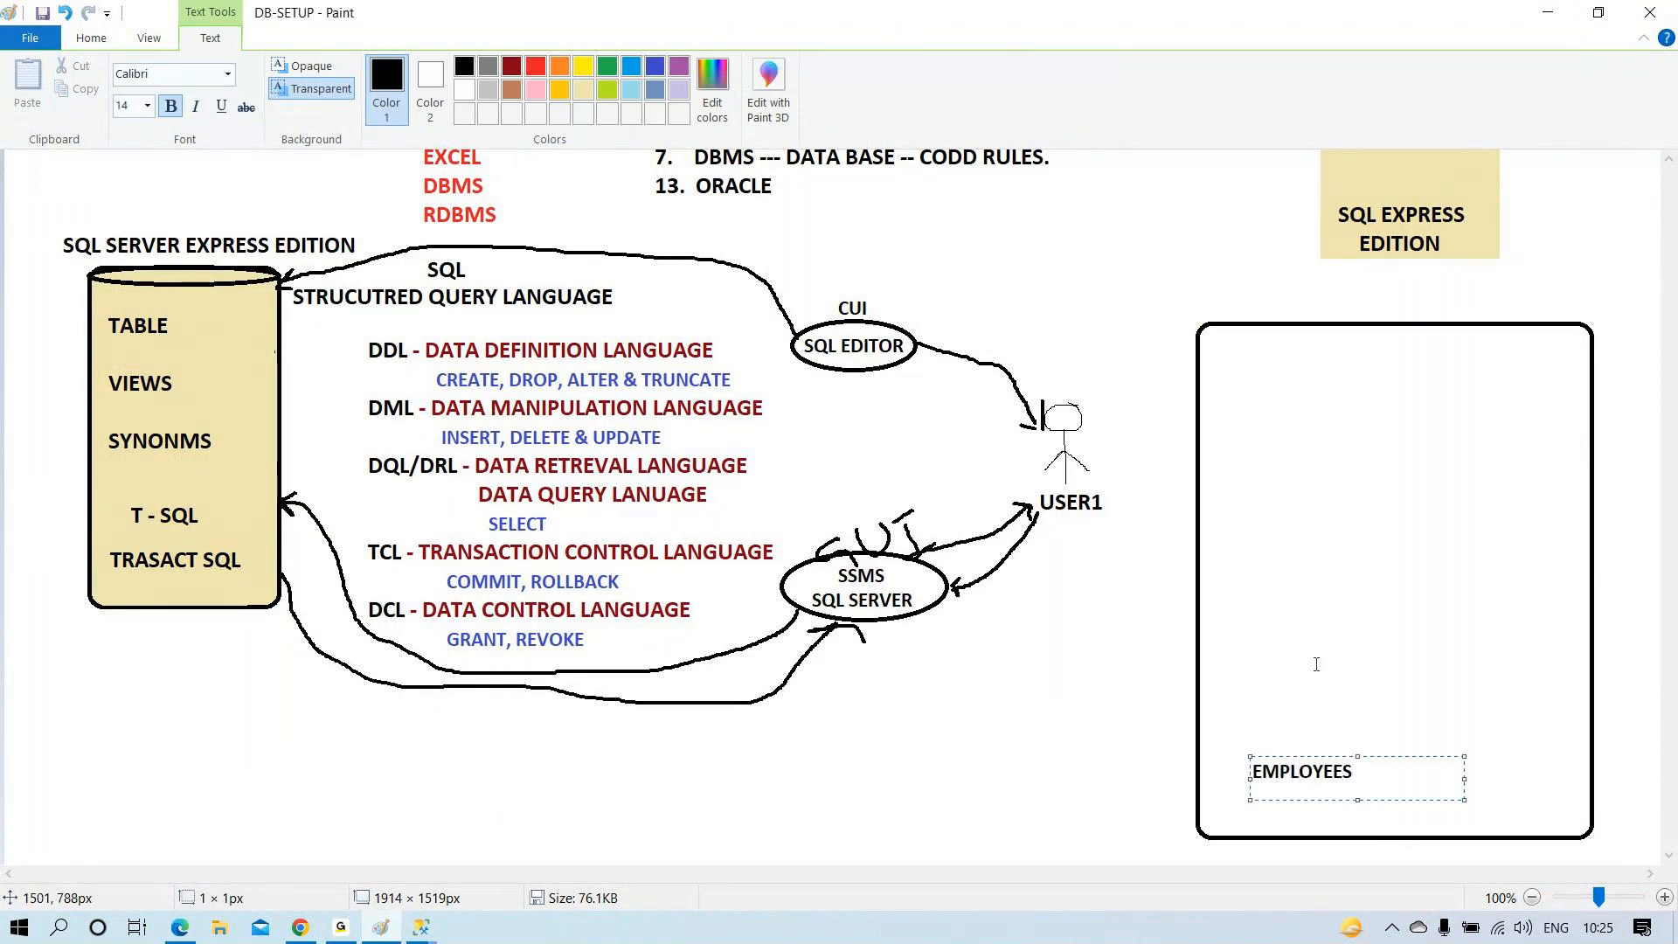
Choose a line thickness for the Pencil and draw a freehand box around the EMPLOYEES text
click(90, 37)
click(253, 81)
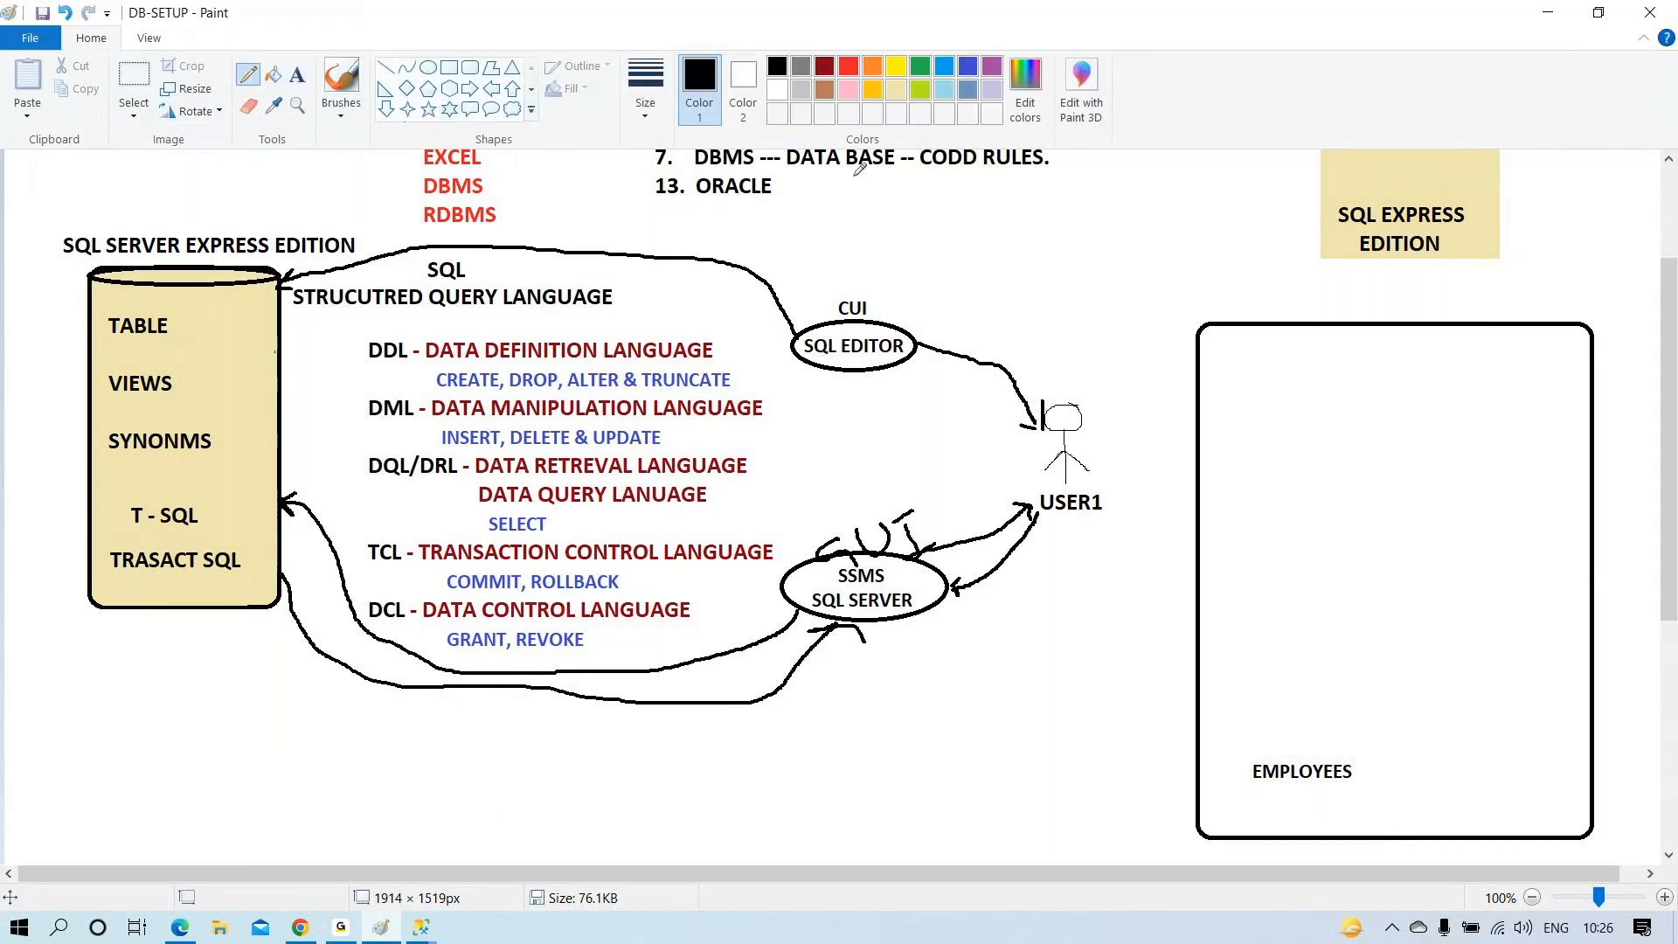
click(645, 105)
click(696, 281)
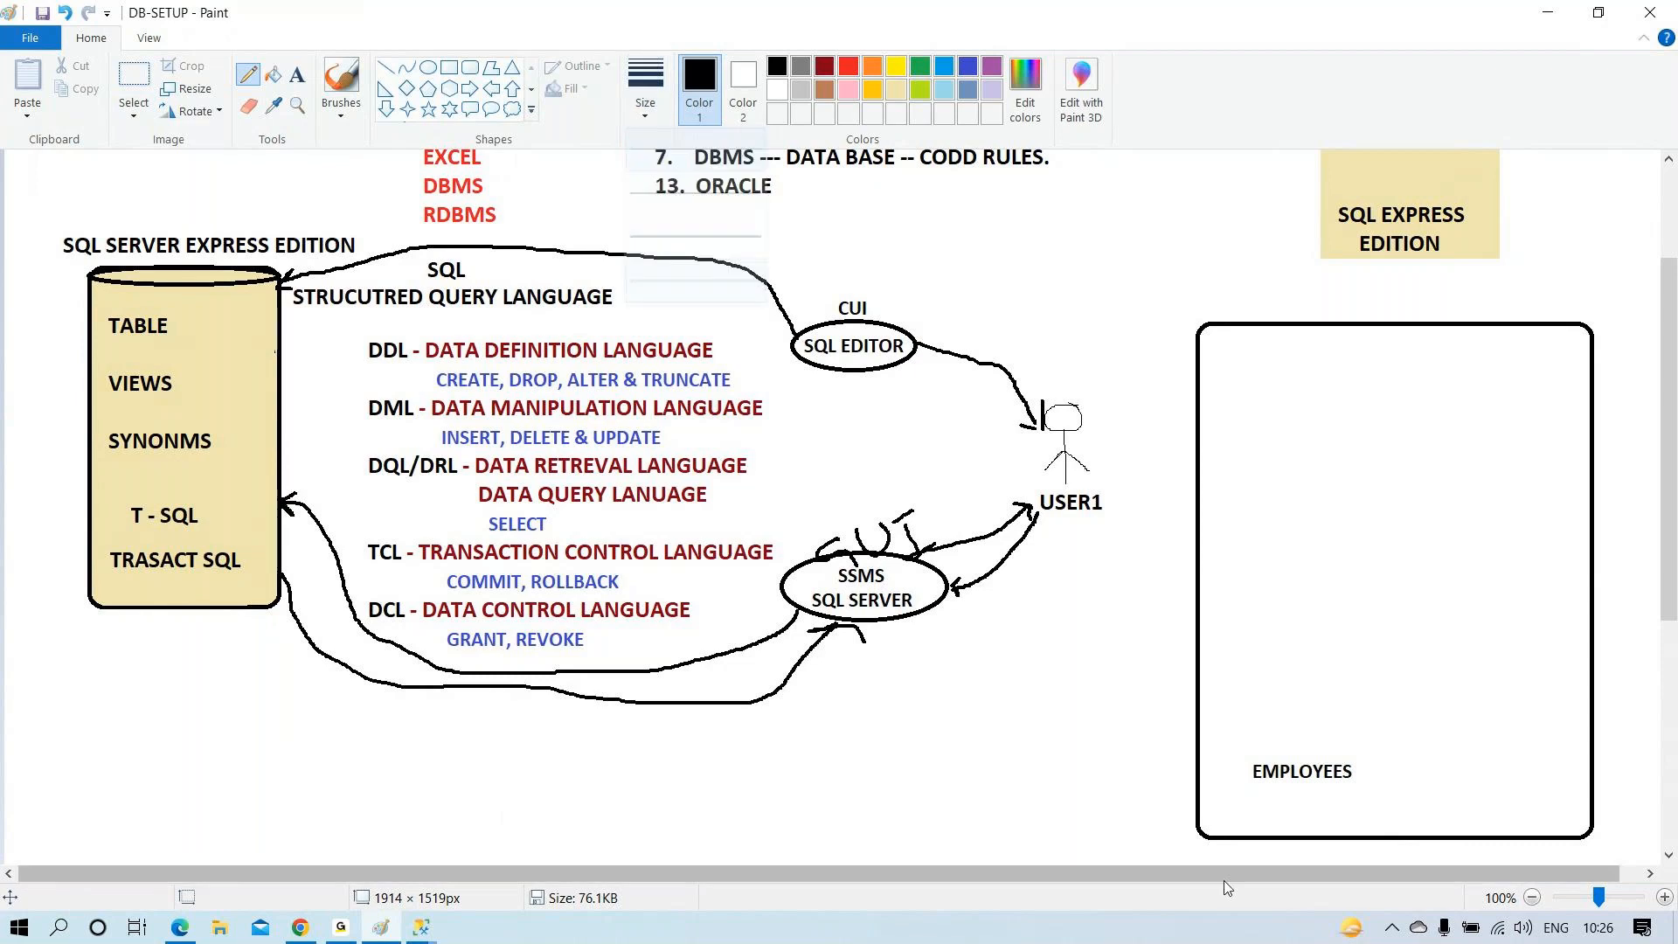
mouse_move(1235, 740)
mouse_down()
mouse_move(1240, 821)
mouse_move(1376, 801)
mouse_move(1235, 739)
mouse_up()
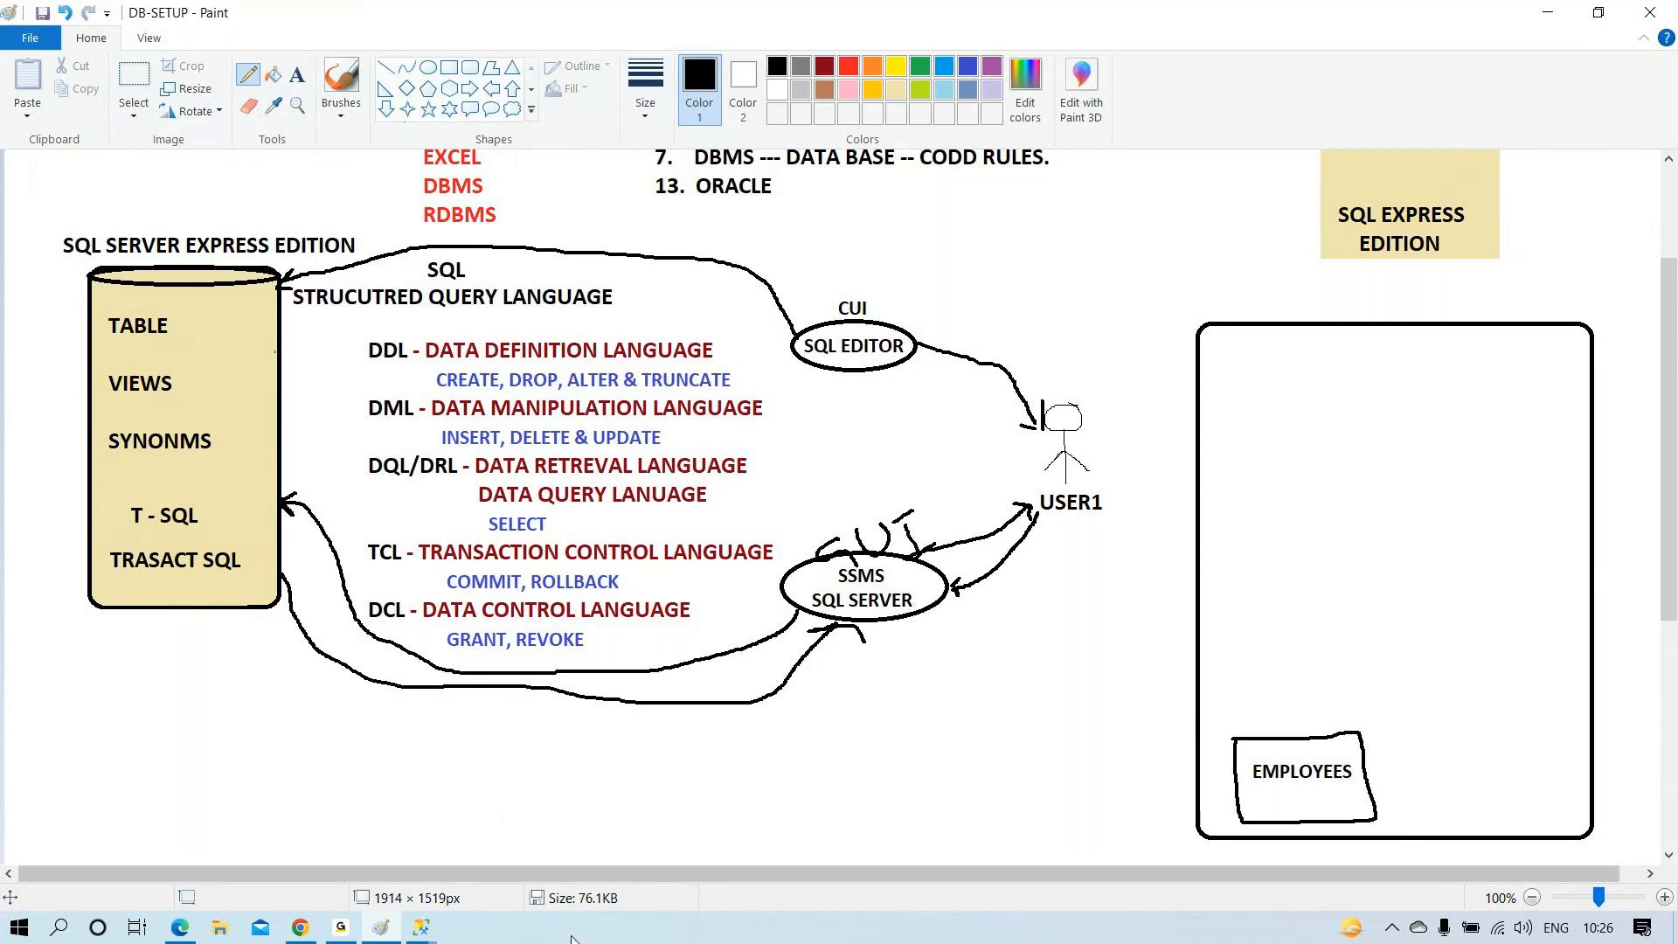
Switch back to the New Database dialog in SQL Server Management Studio and confirm creating SampleDb
click(424, 929)
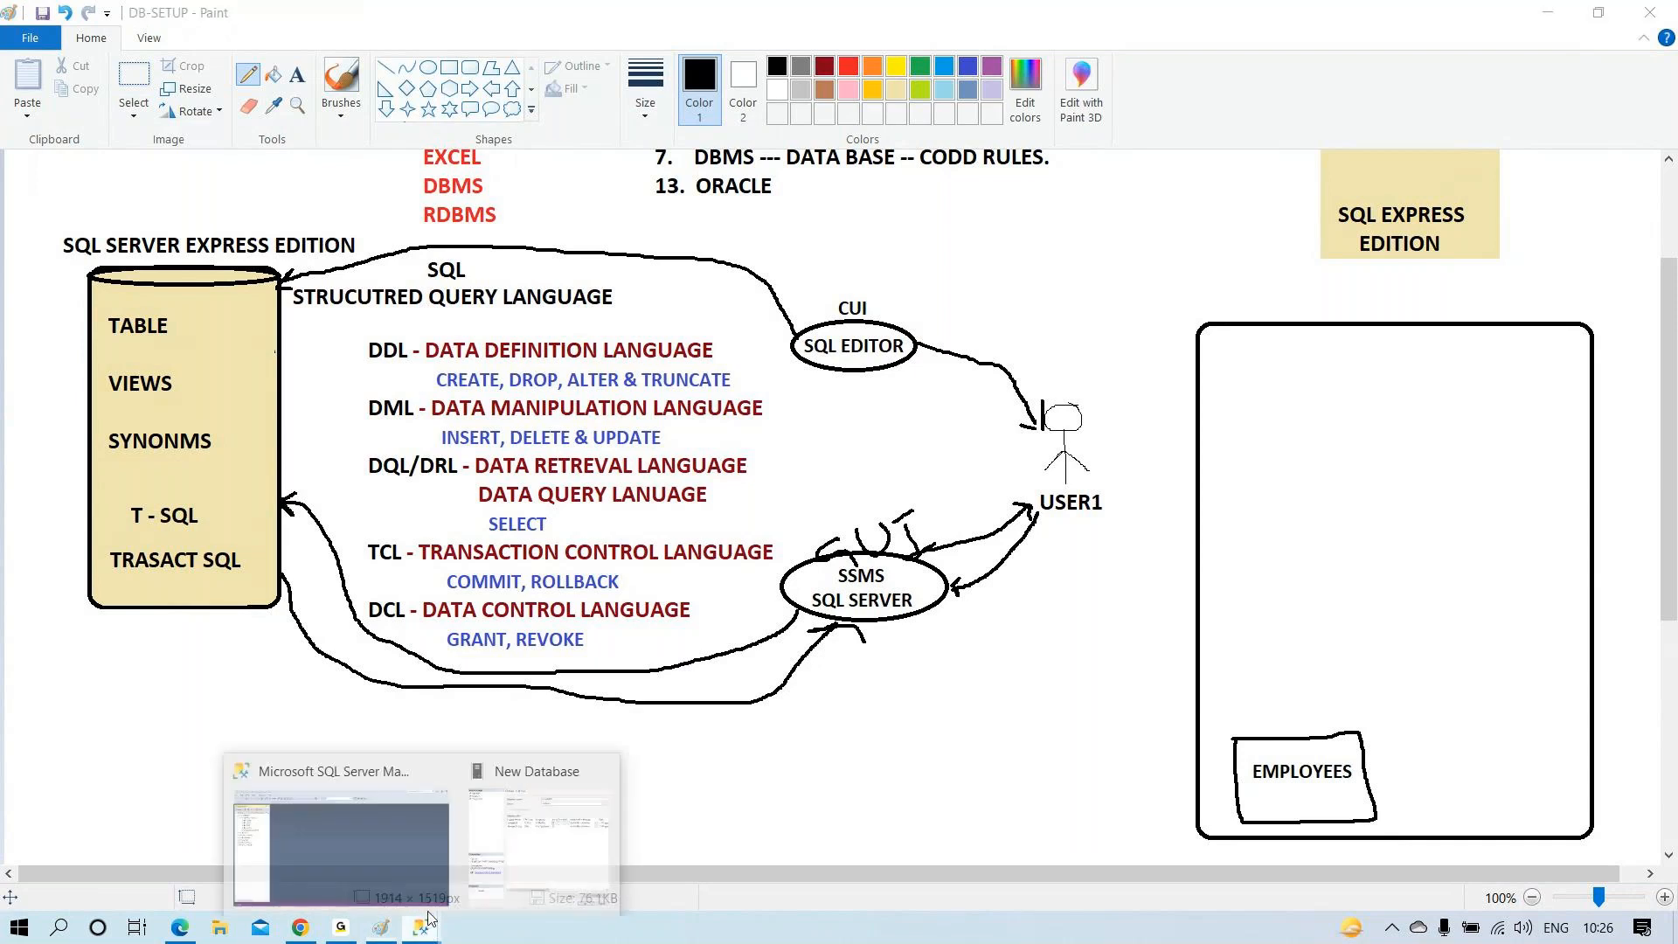
click(537, 831)
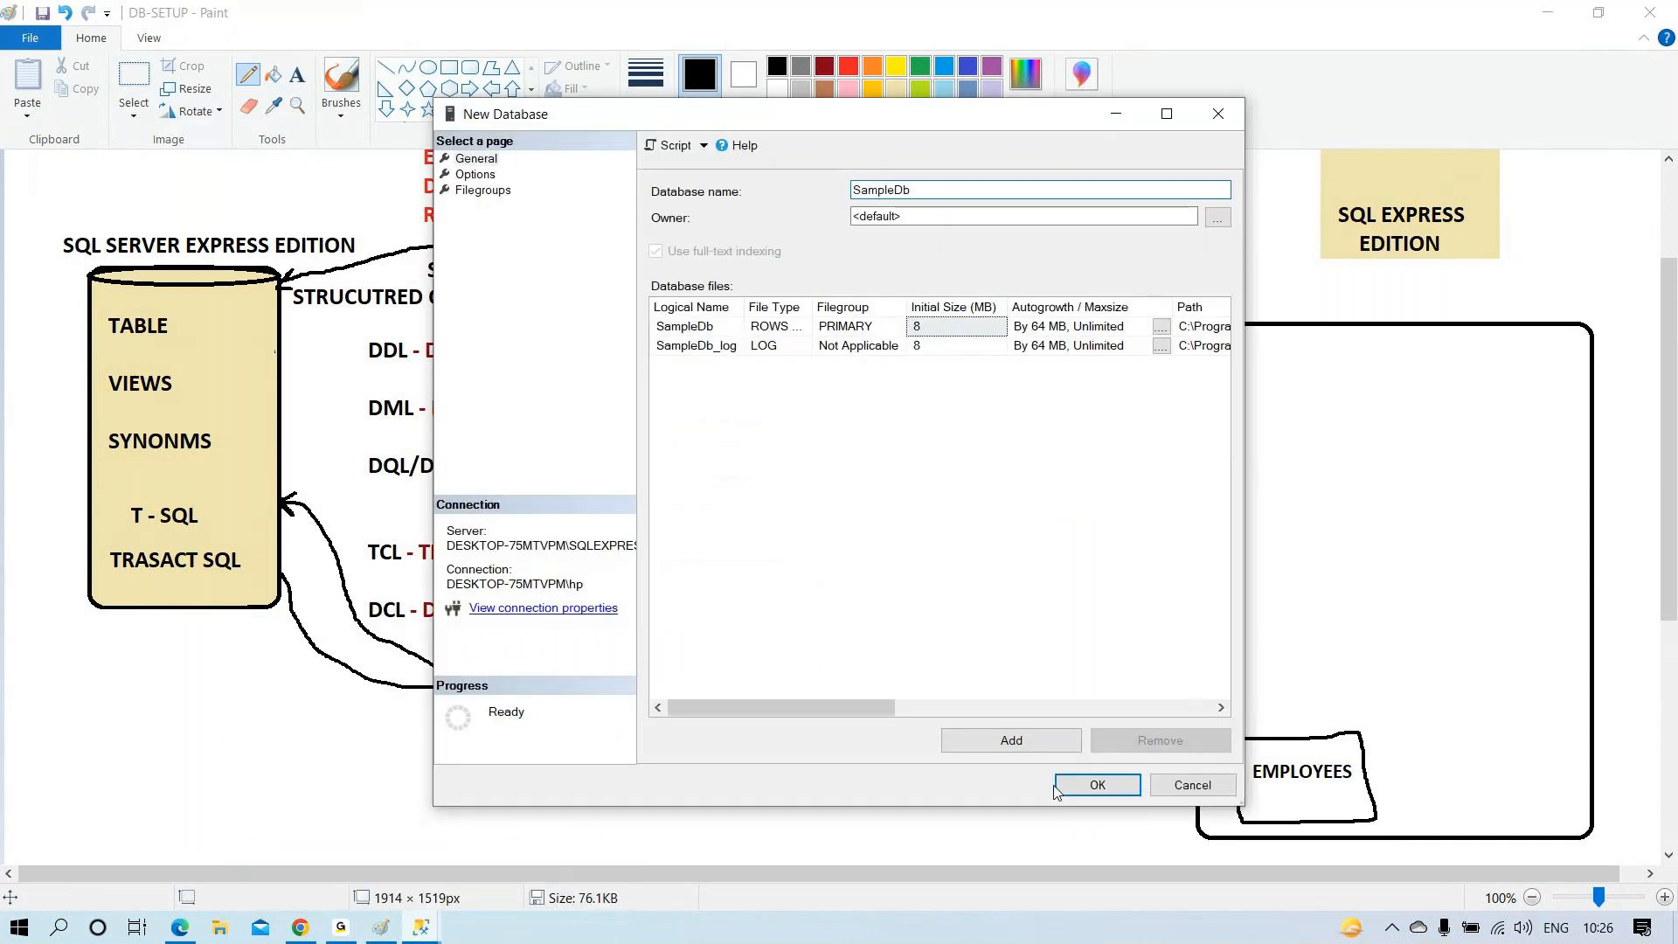
click(1097, 785)
Copy the server and instance name from the server's properties and close them without changes
right_click(103, 186)
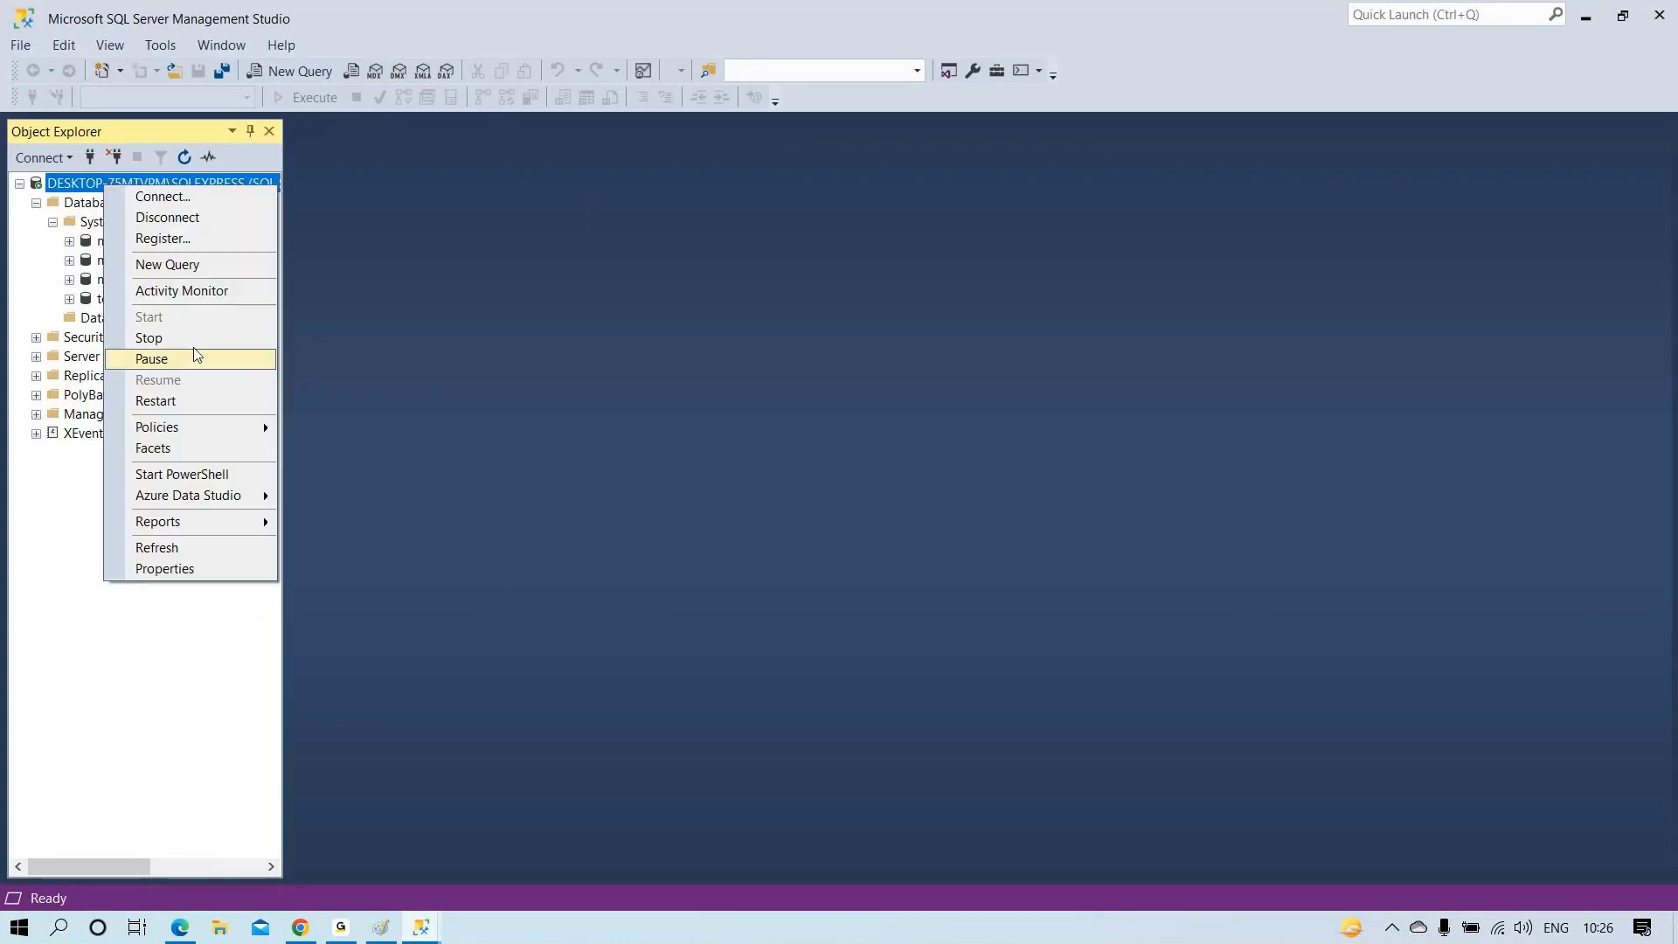
click(179, 570)
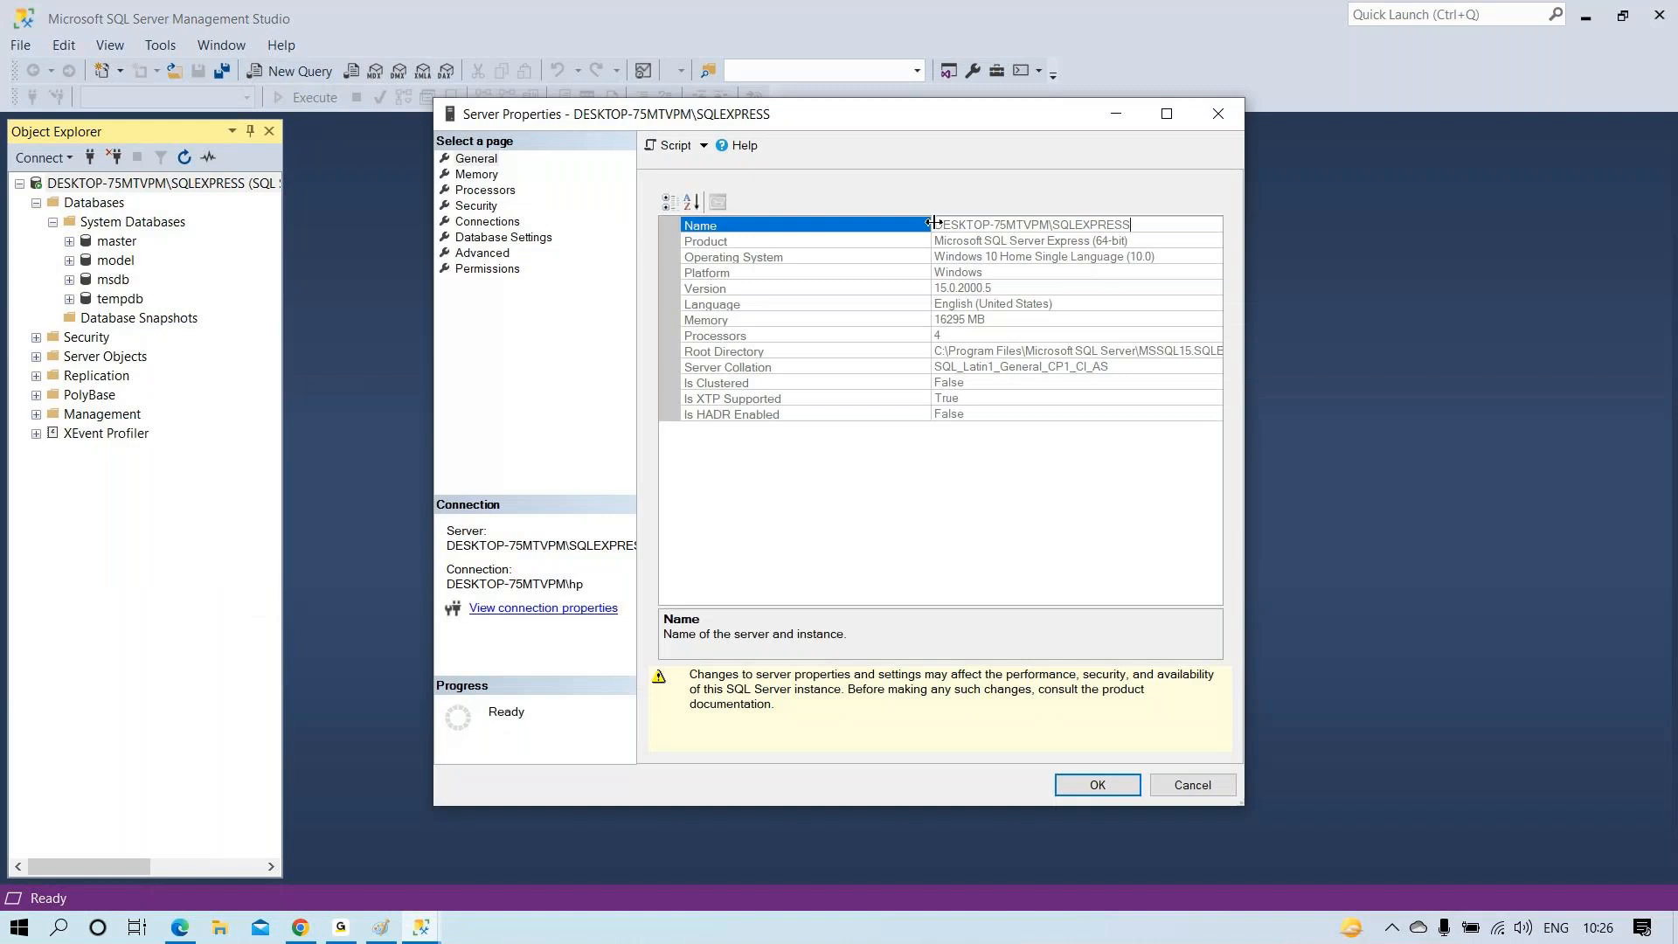
drag(935, 224, 1145, 227)
key(ctrl+c)
click(1177, 786)
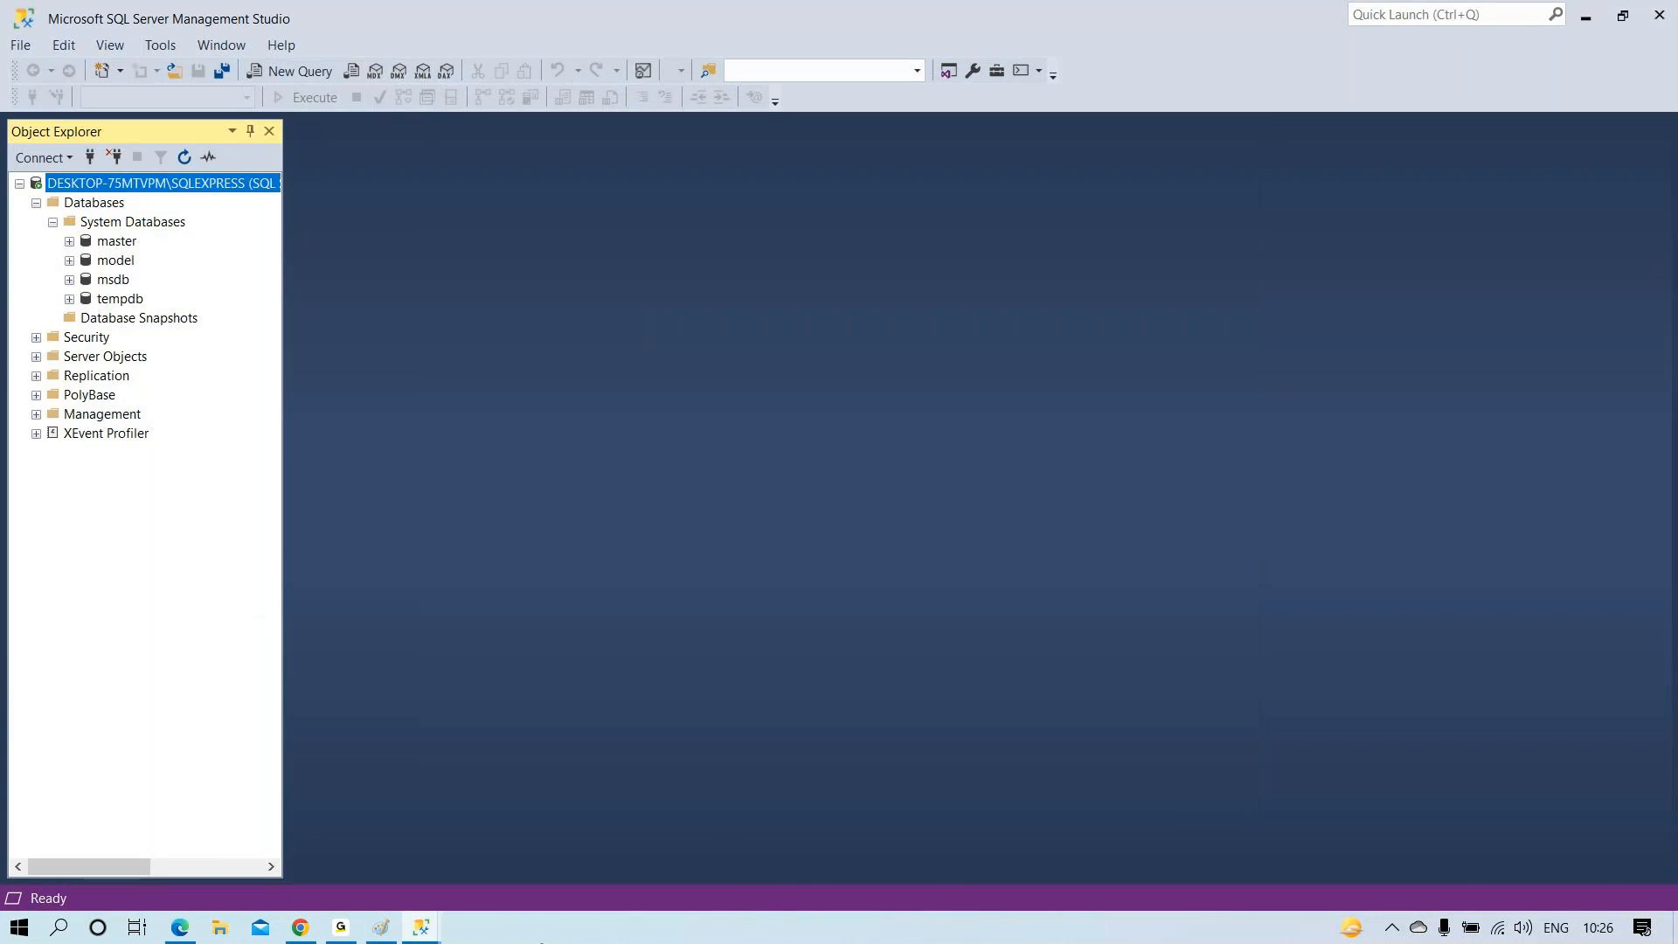
Switch to Paint and paste DESKTOP-75MTVPM\SQLEXPRESS as a one-line label just above the large rounded rectangle
click(378, 931)
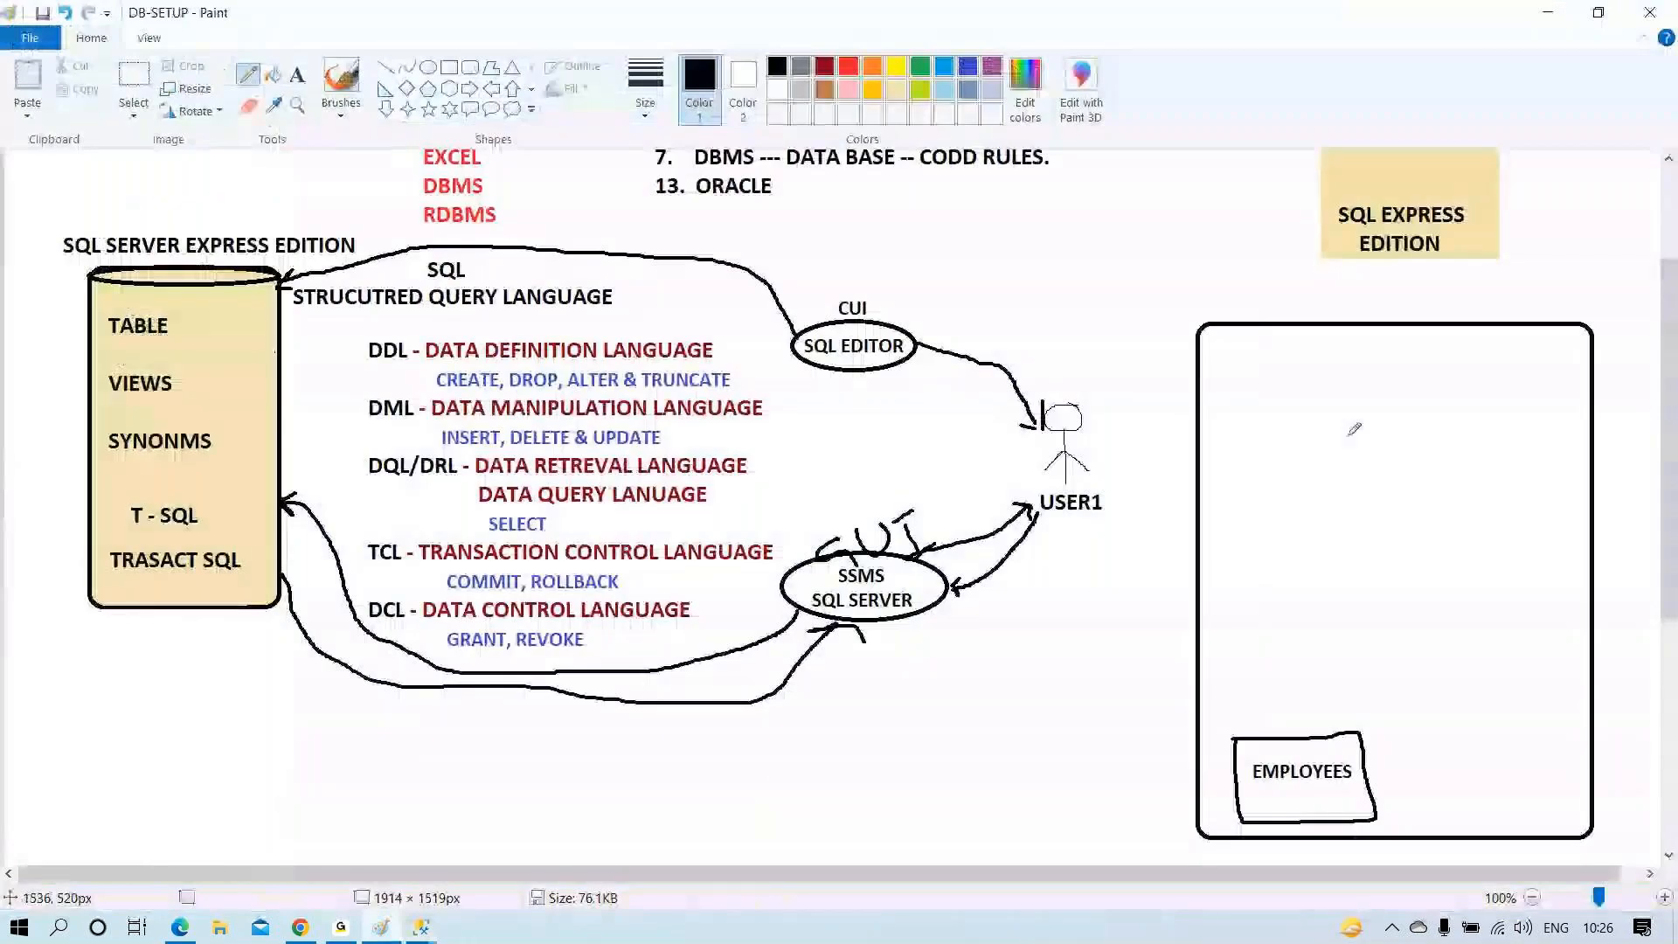
click(294, 78)
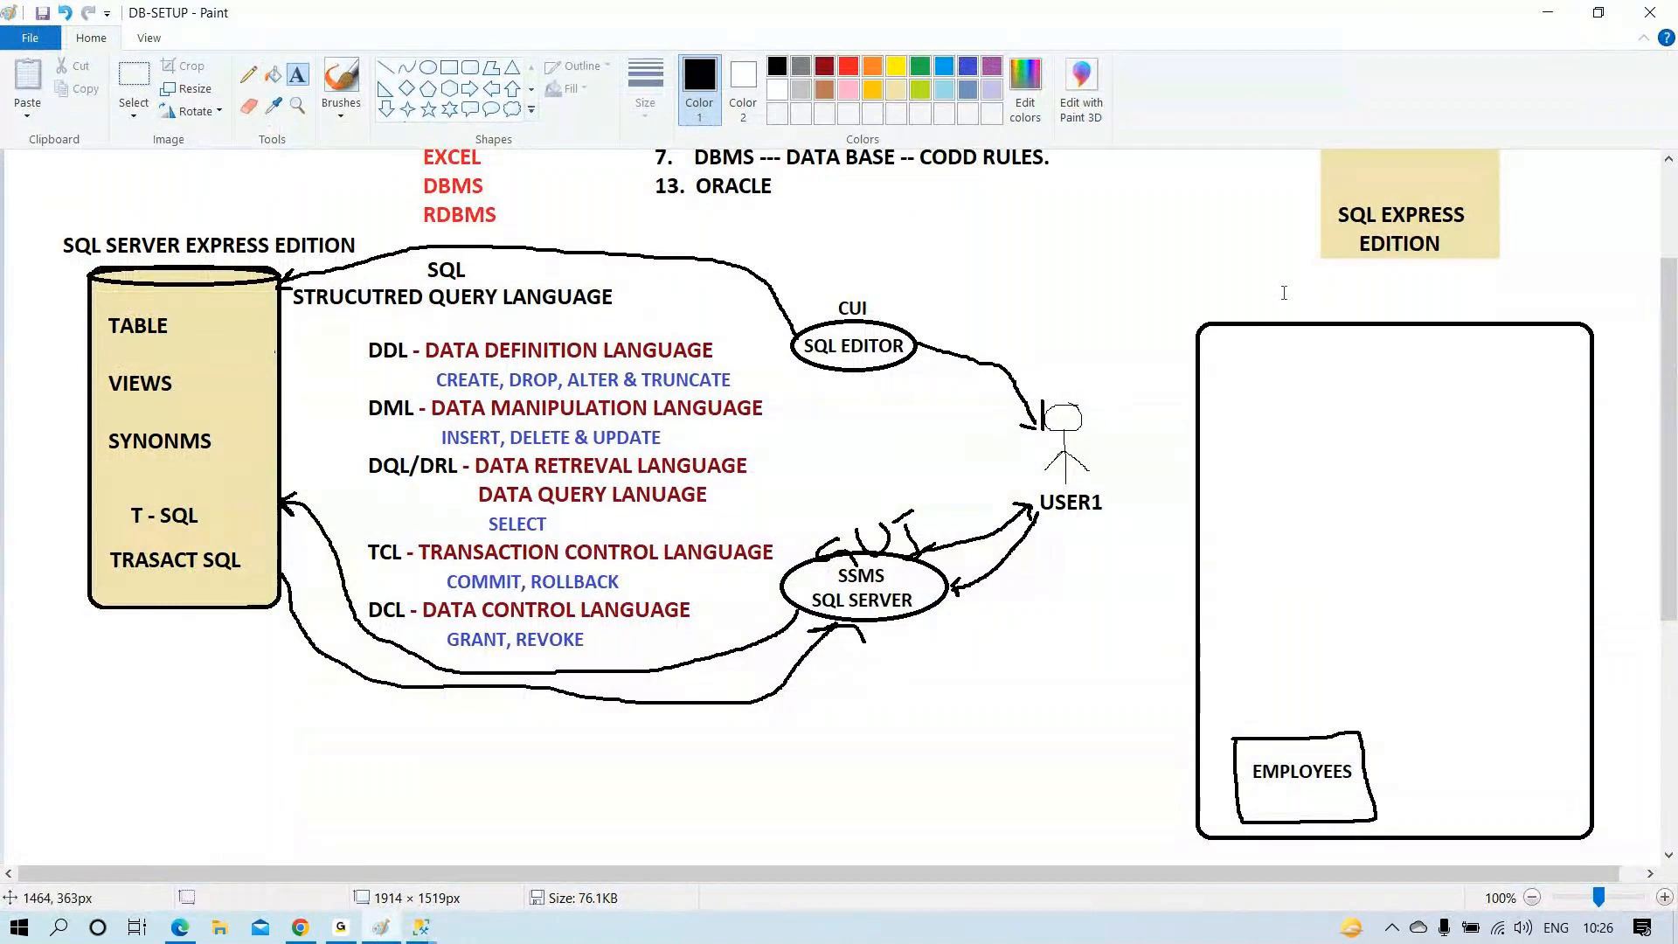
click(1278, 287)
key(ctrl+v)
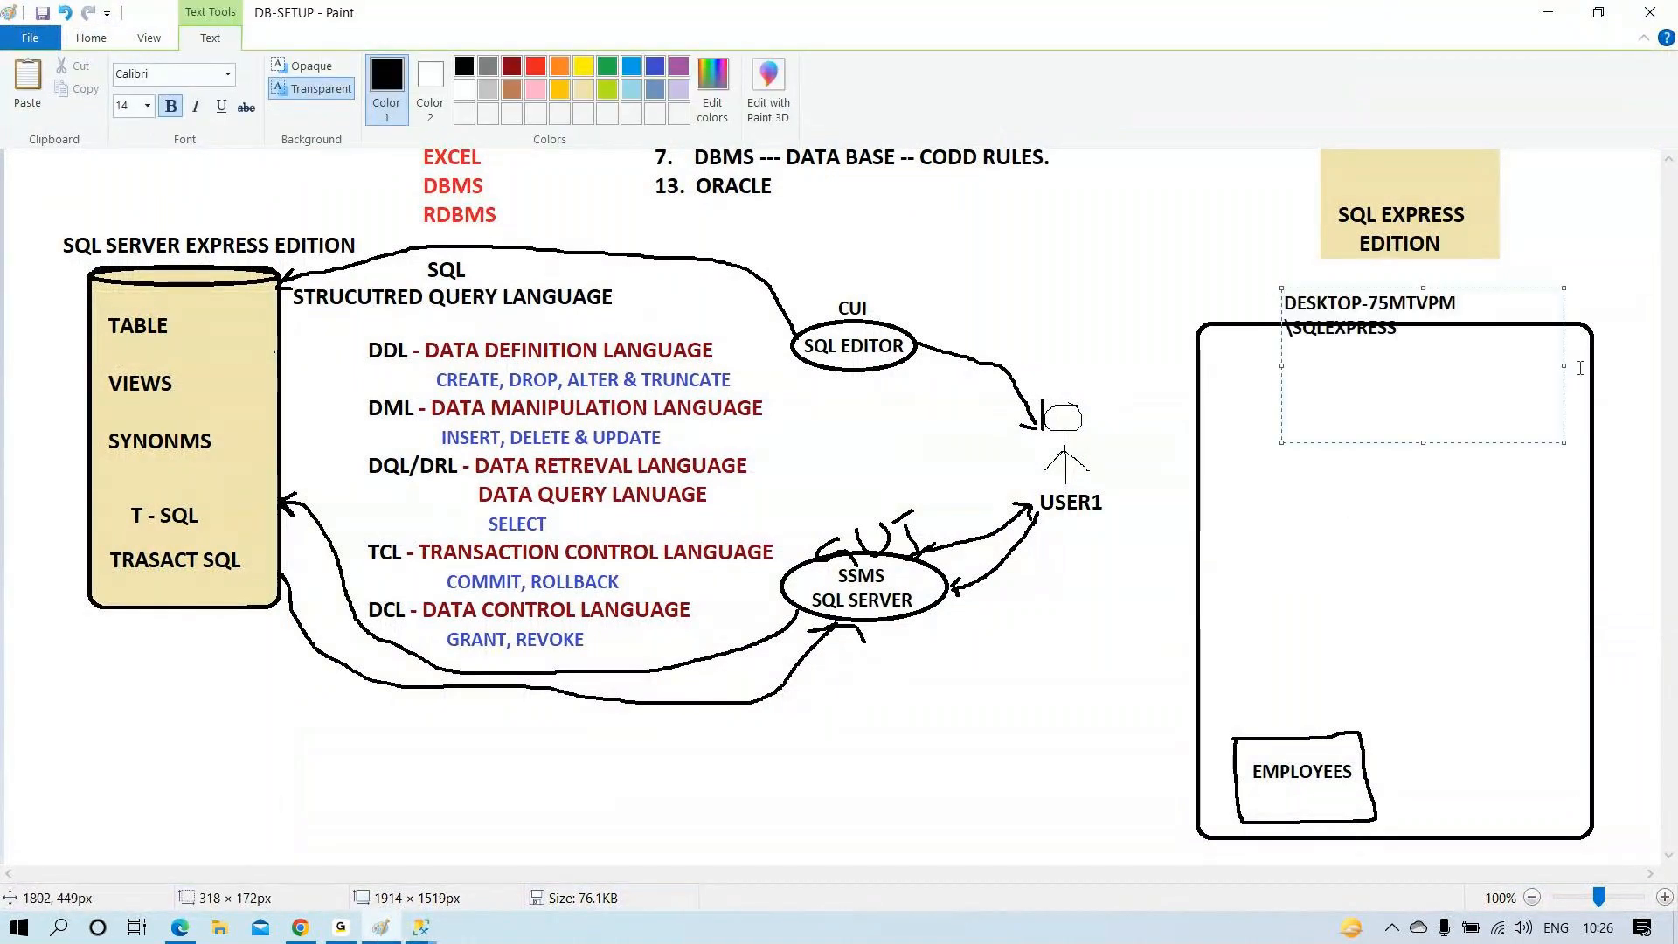
drag(1563, 365, 1635, 364)
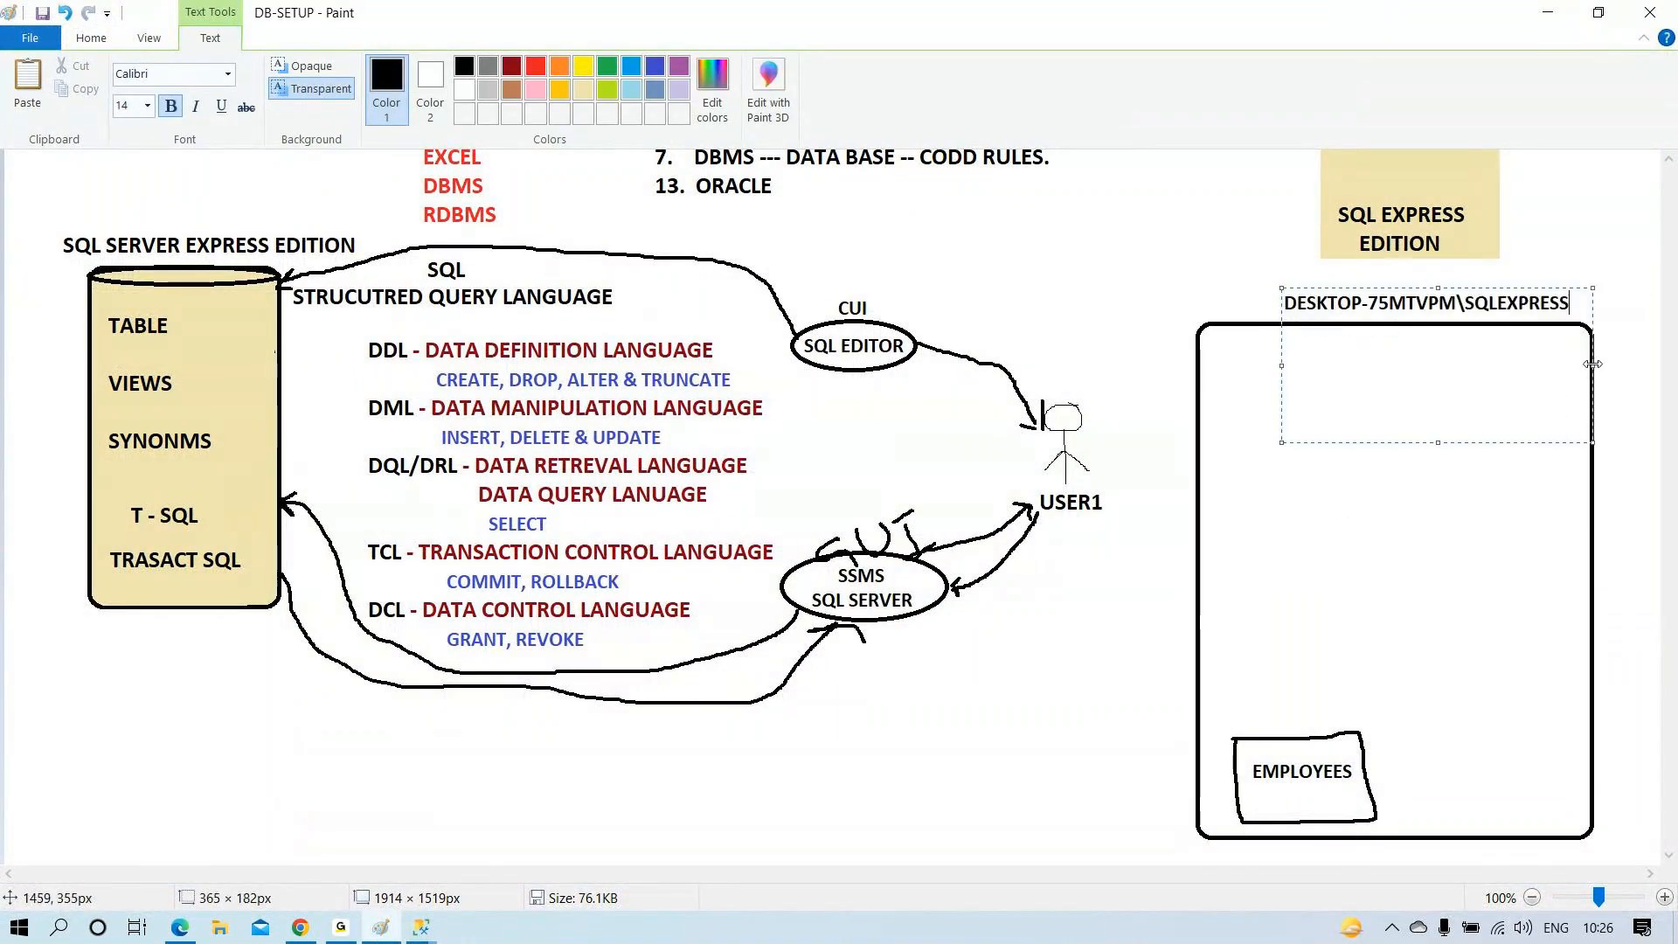
drag(1281, 286, 1267, 294)
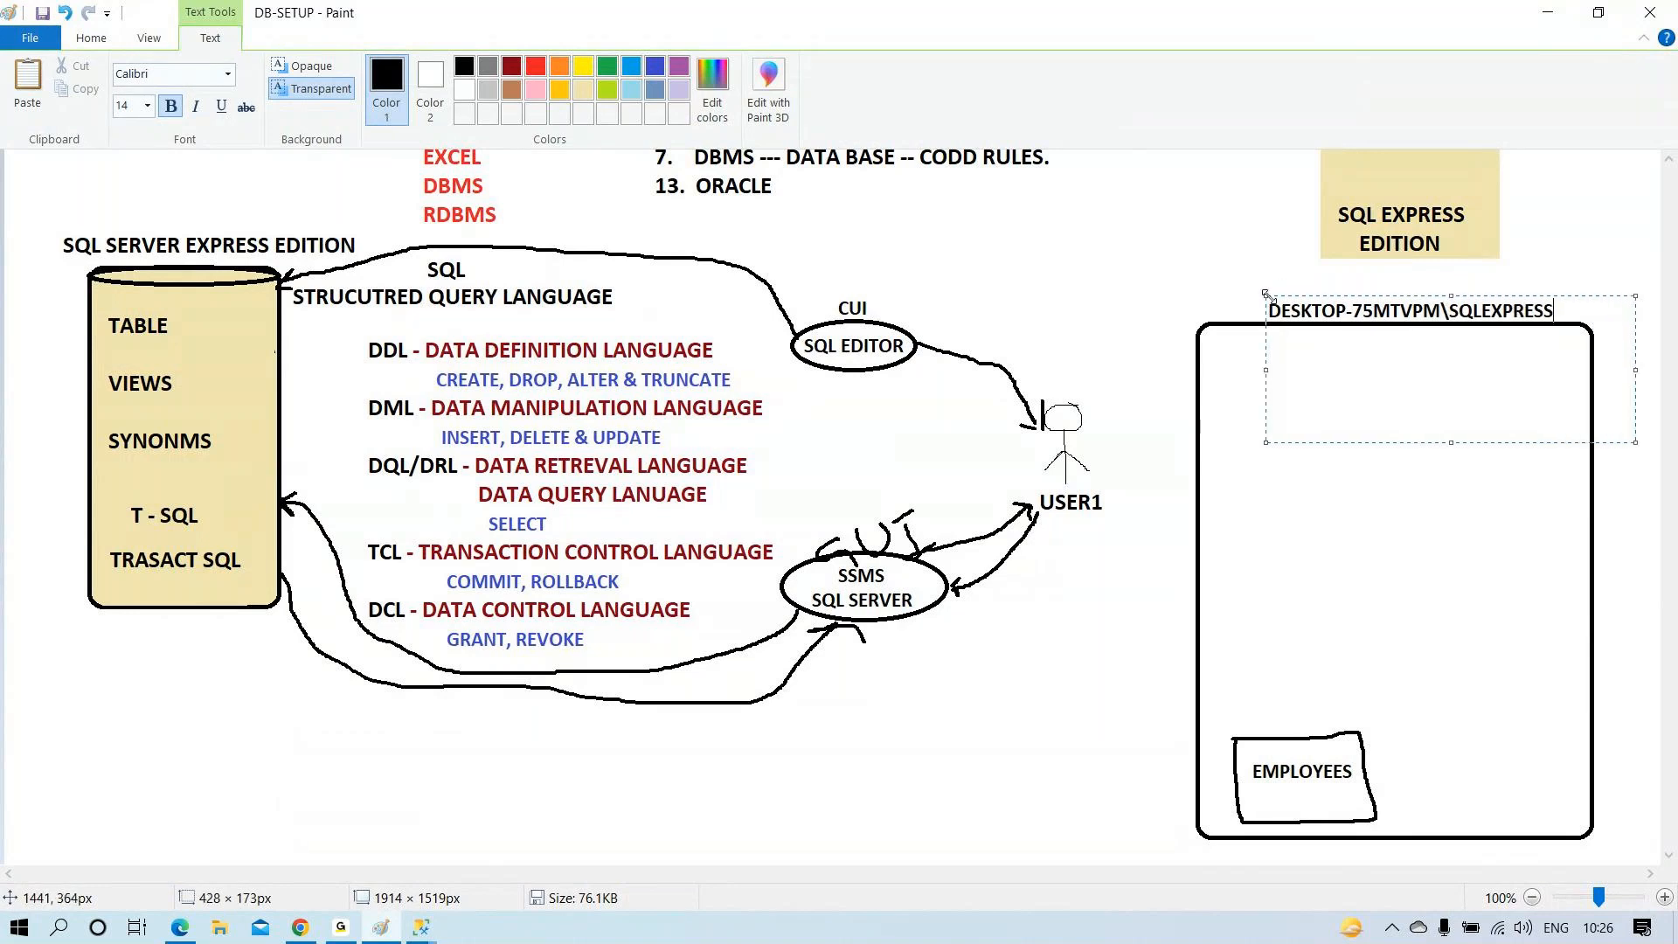
click(1250, 282)
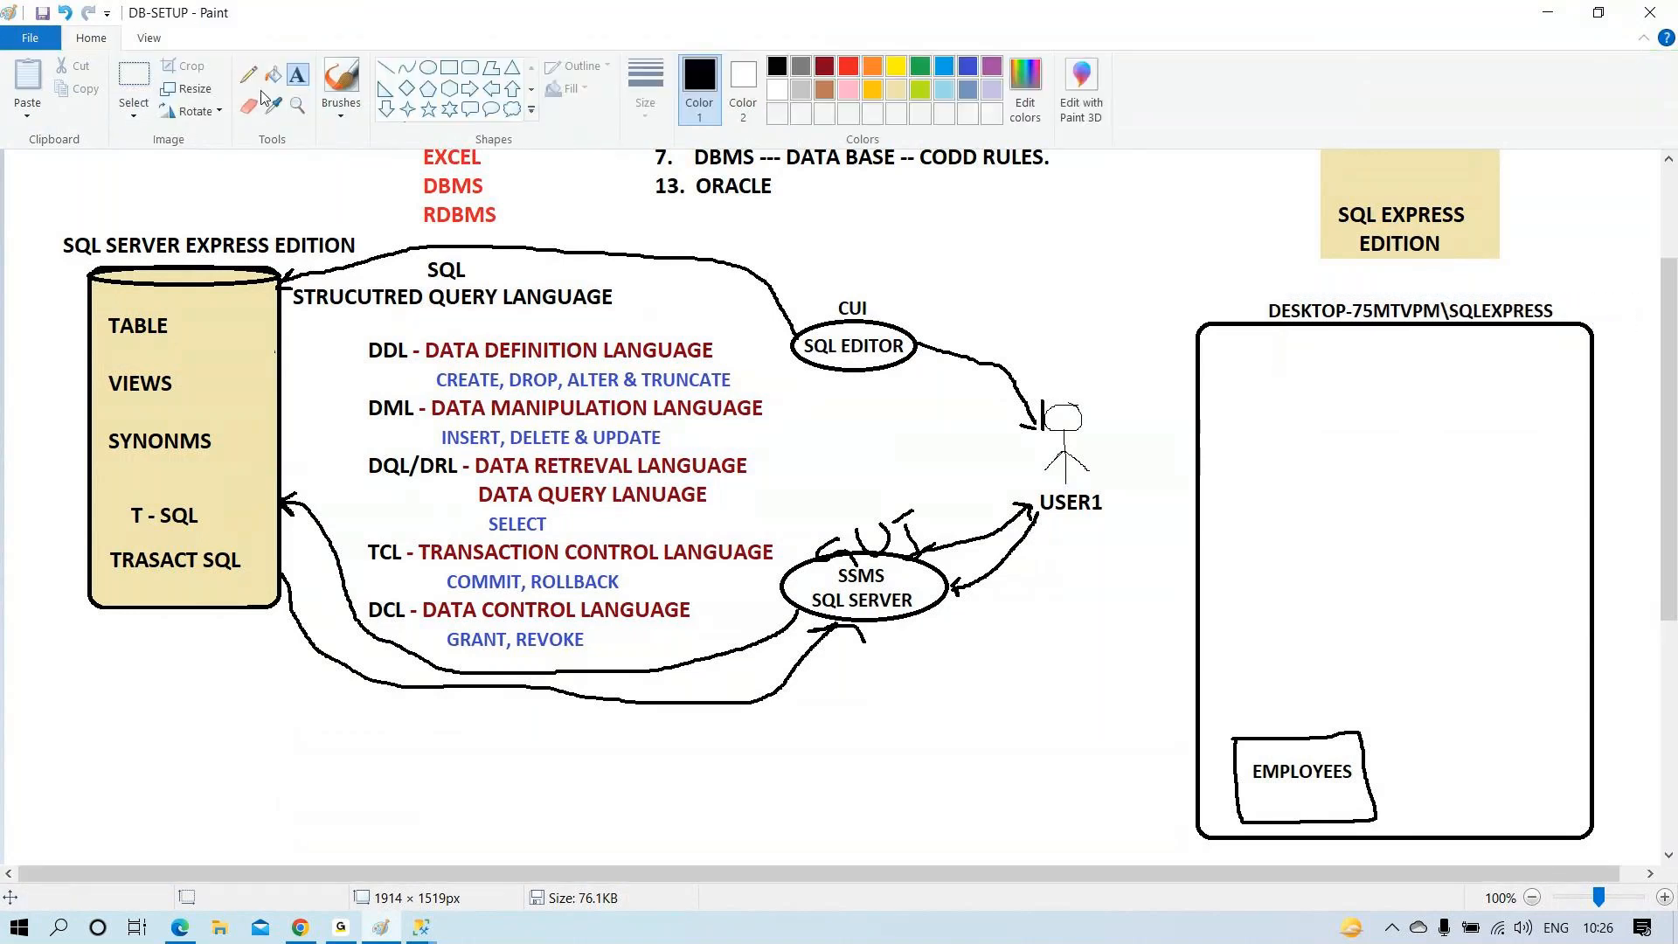
Draw a freehand Pencil arrow from the SSMS SQL SERVER ellipse to the near edge of the large rounded rectangle
click(249, 76)
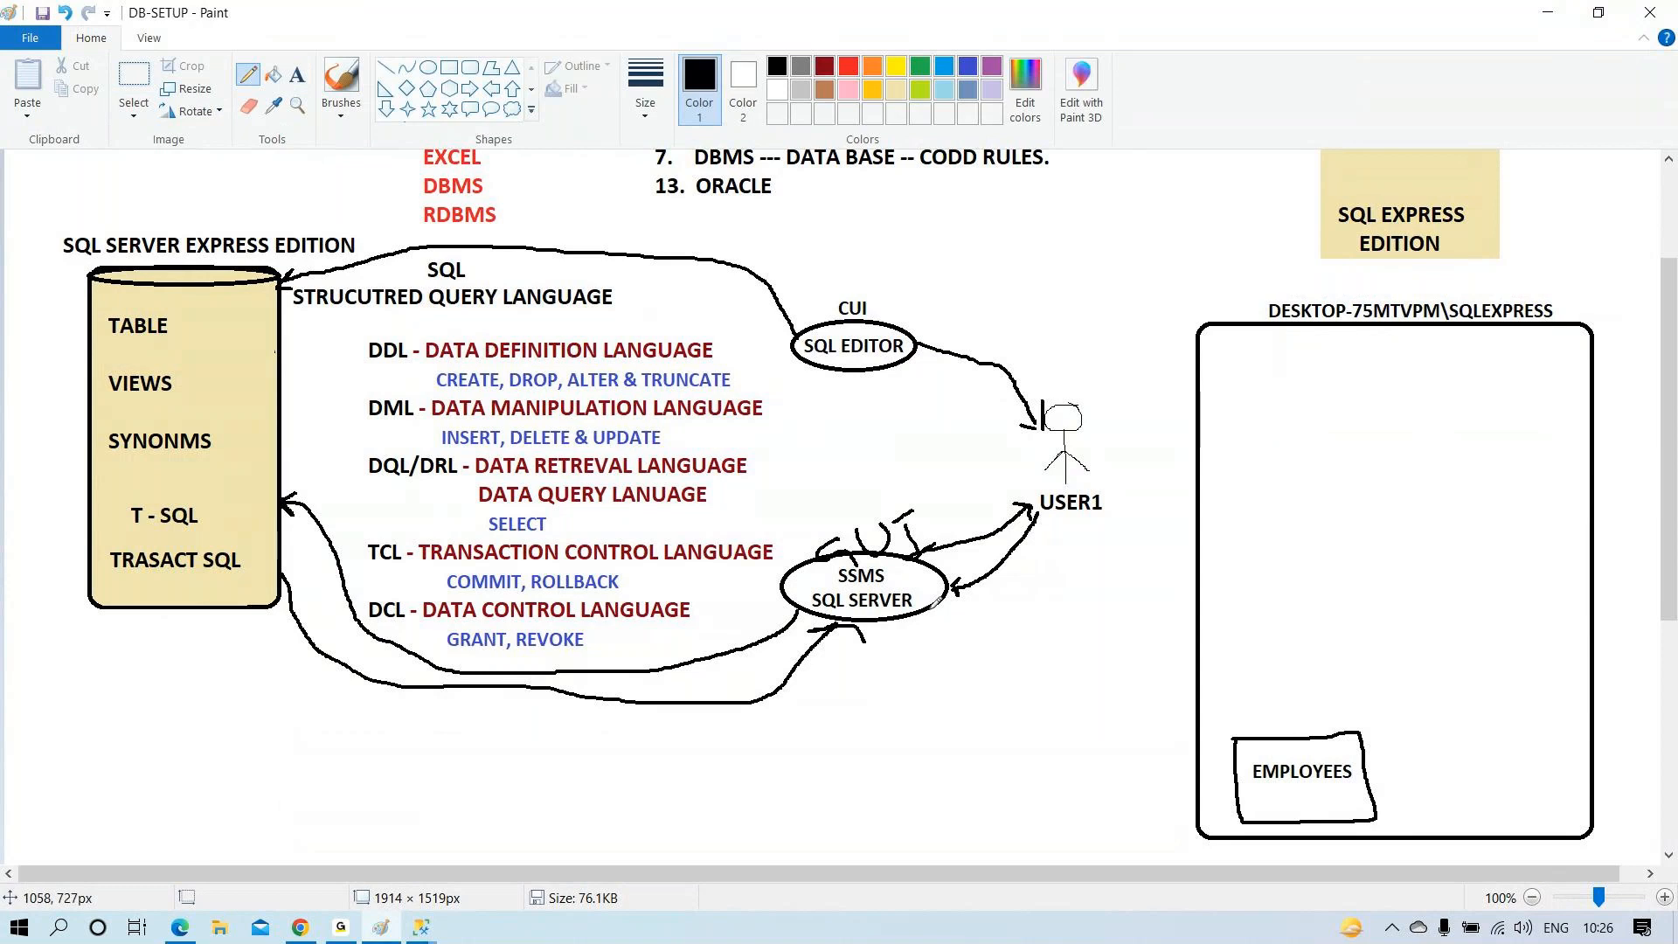
mouse_move(917, 615)
mouse_down()
mouse_move(945, 643)
mouse_move(1122, 603)
mouse_move(1127, 559)
mouse_move(1197, 554)
mouse_up()
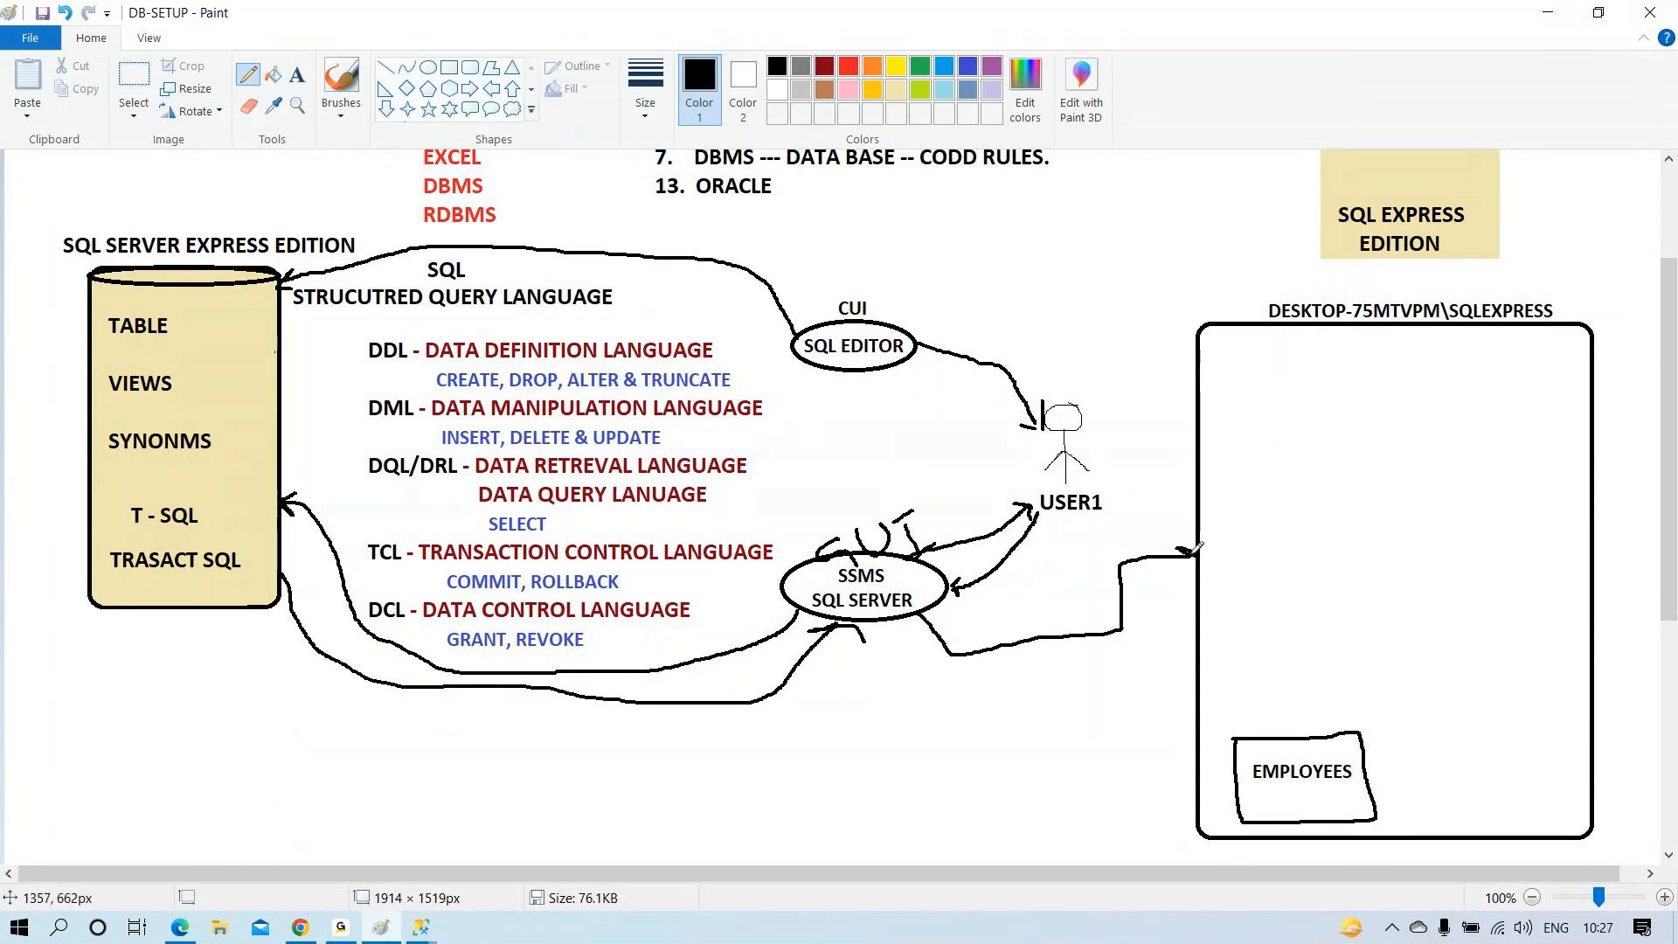